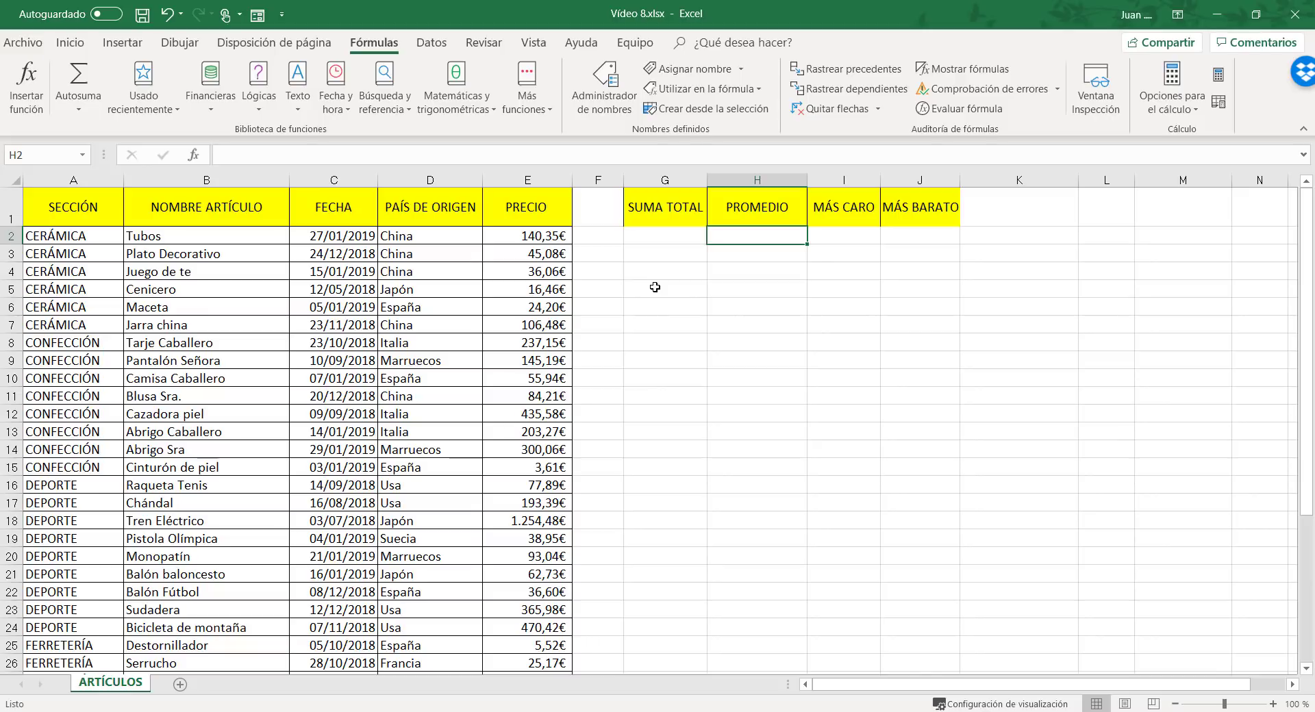
key("ctrl+2")
mouse_move(614, 178)
left_mouse_down()
mouse_move(693, 222)
mouse_move(986, 239)
left_mouse_up()
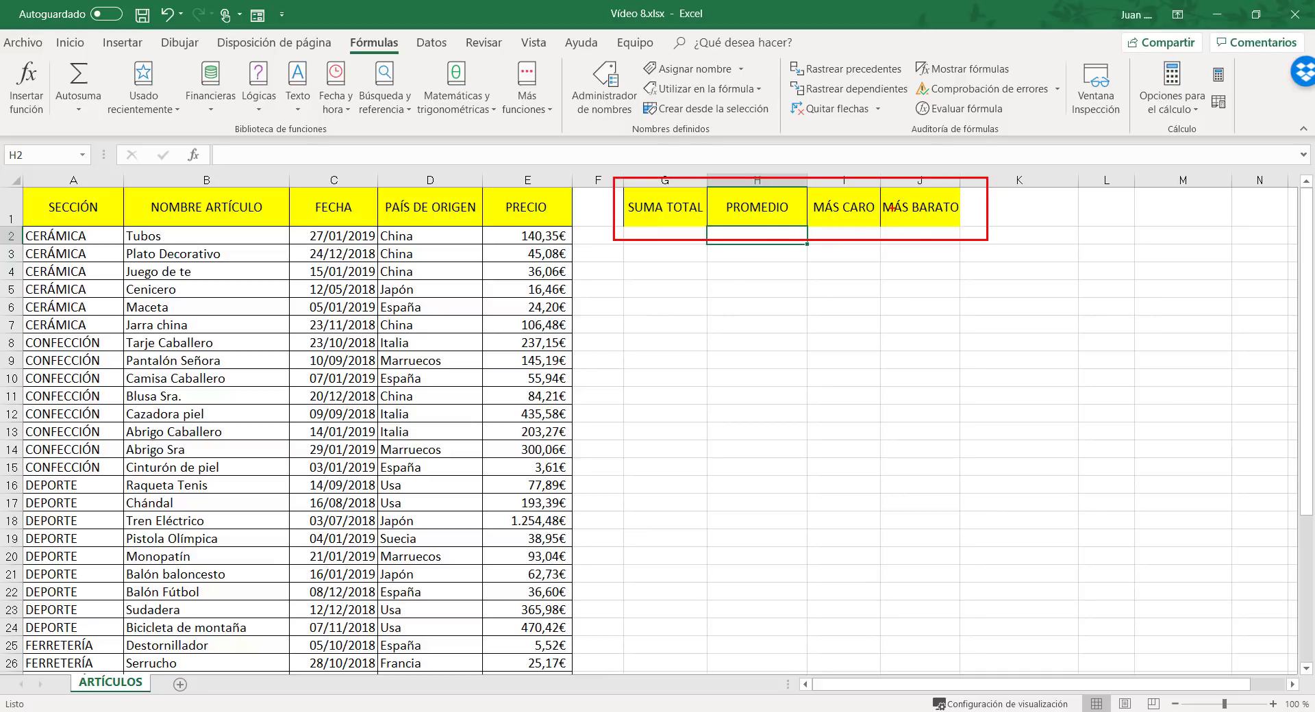
key("Escape")
Step: Total the prices in cell G2 under SUMA TOTAL with =SUMA(E2:E39), and clear the cell
left_click(678, 235)
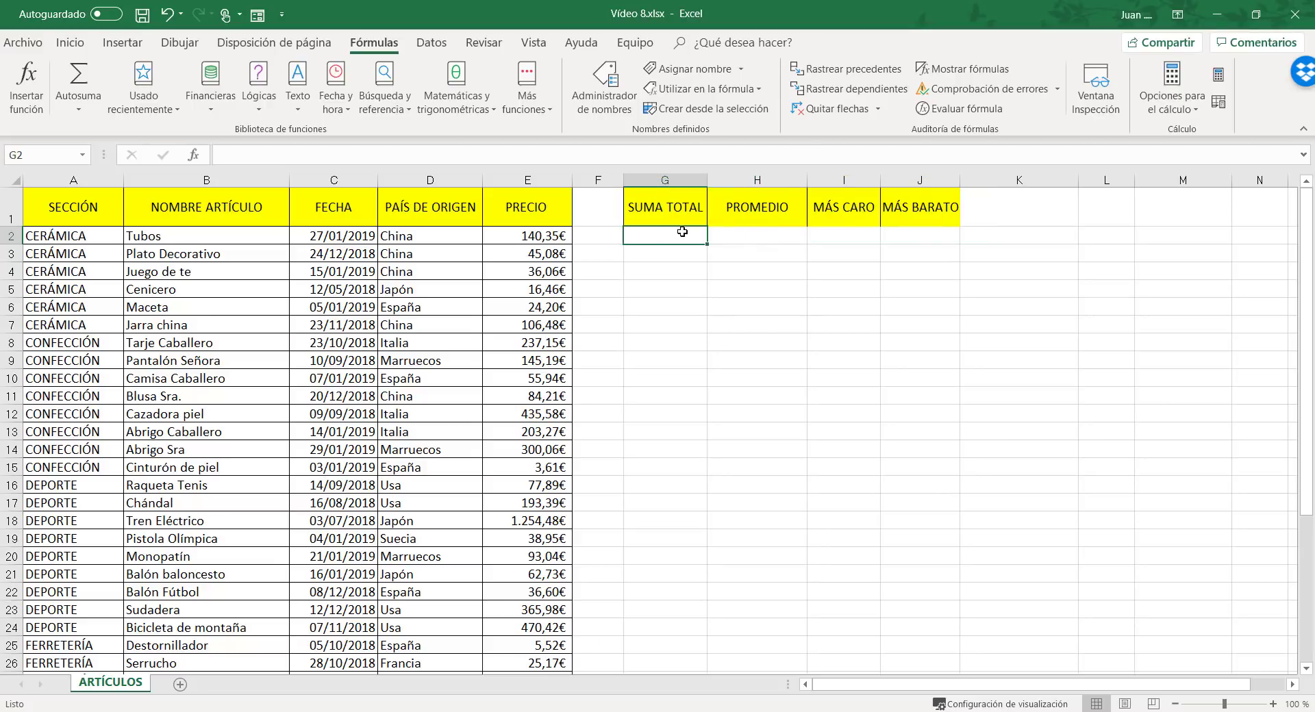
type("=")
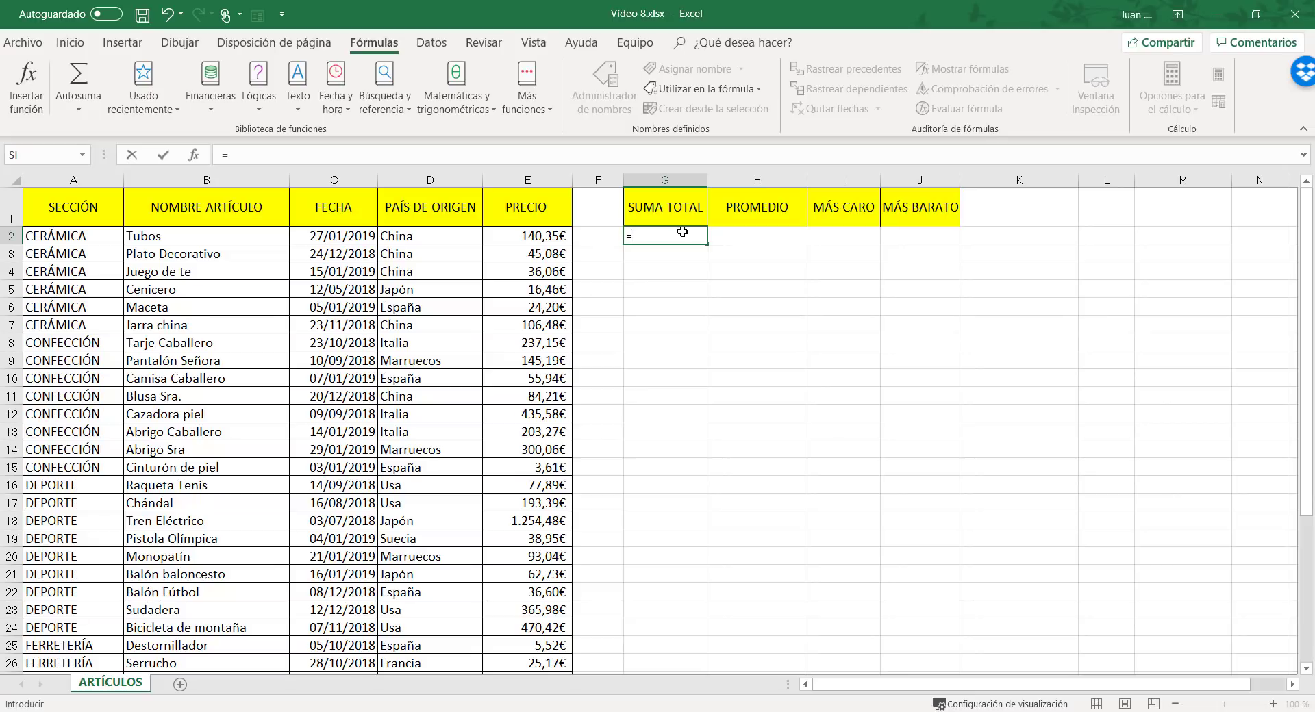
type("suma(")
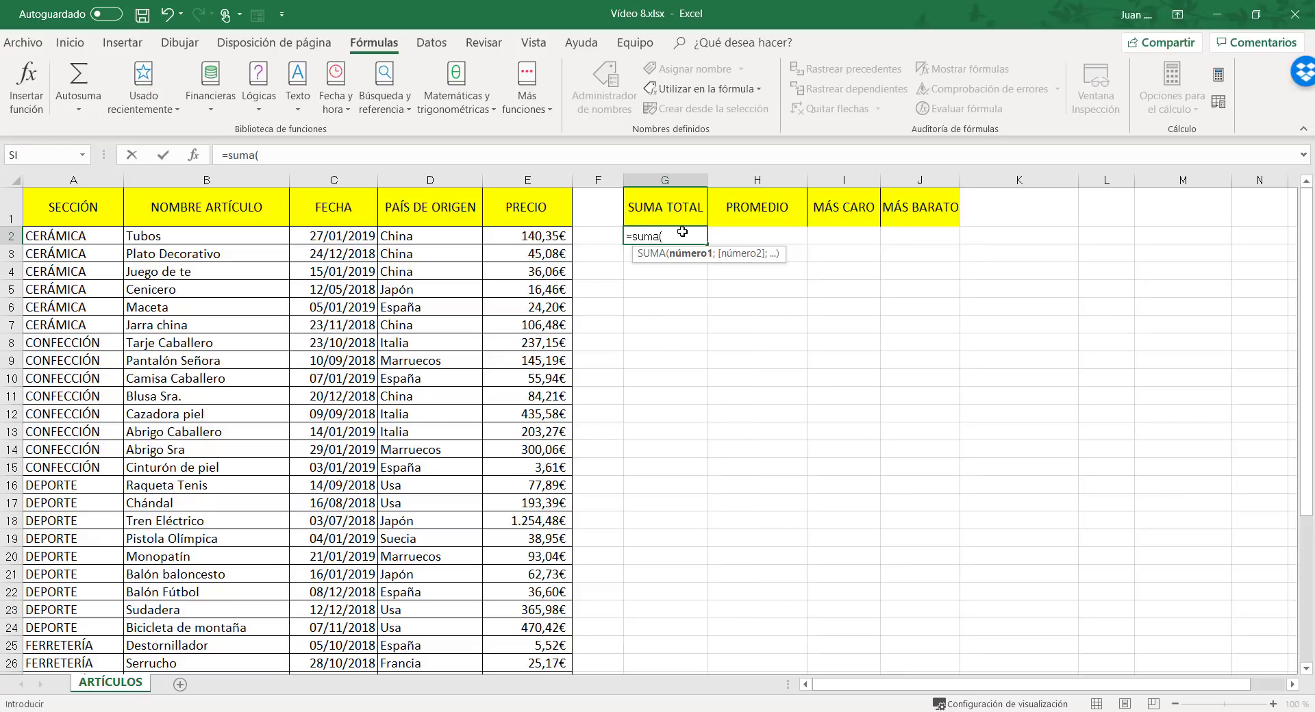
left_click_drag(550, 235, 538, 641)
key("Return")
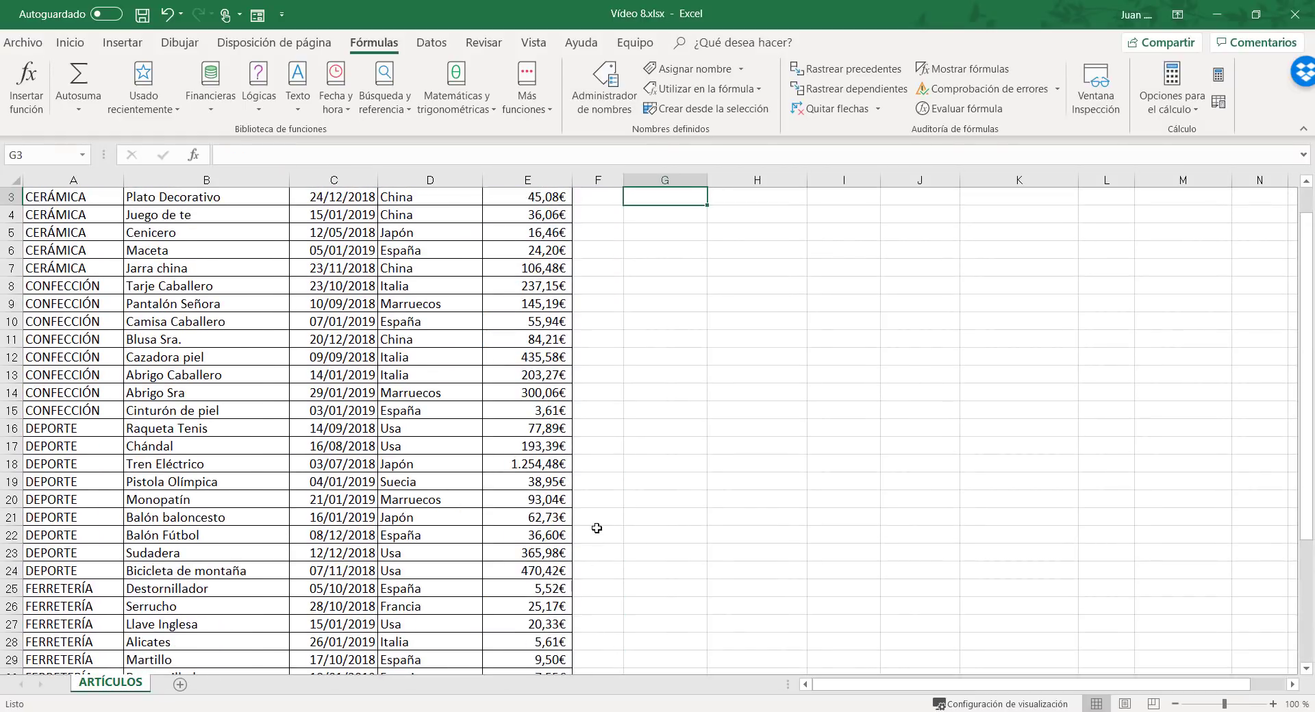
scroll(592, 536, "up", 1)
left_click(667, 236)
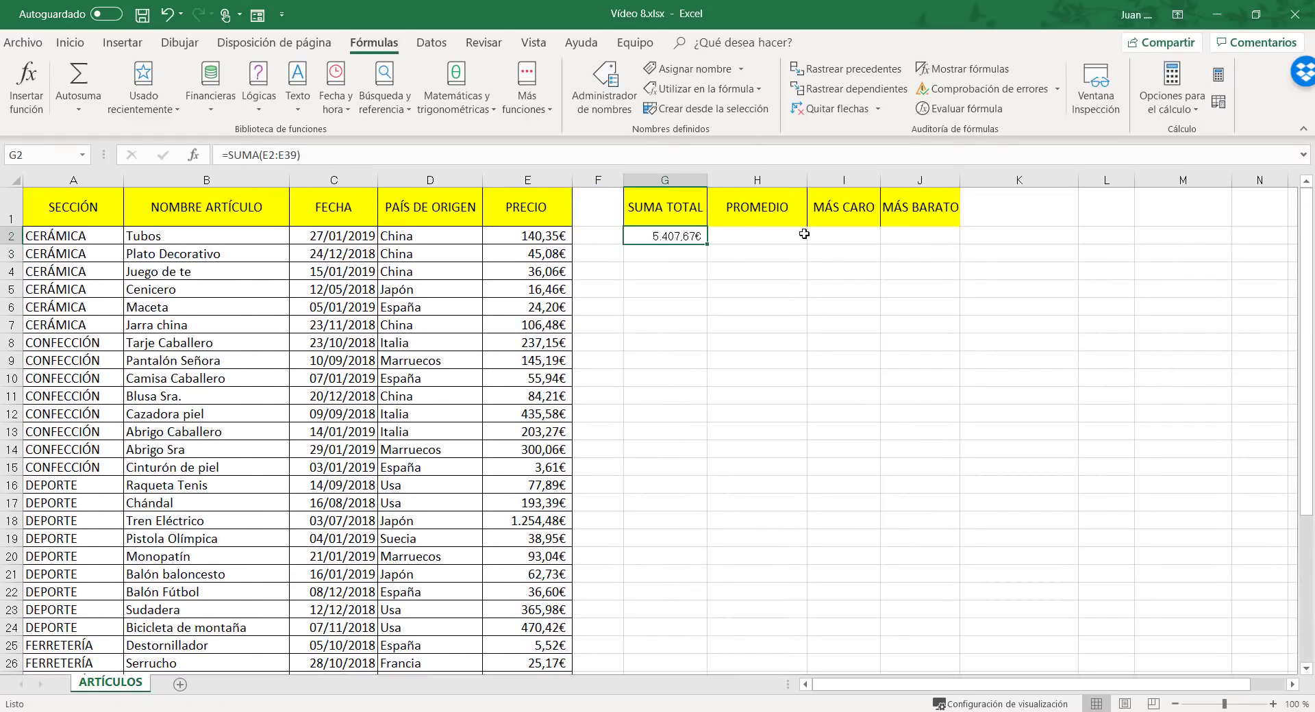
key("Delete")
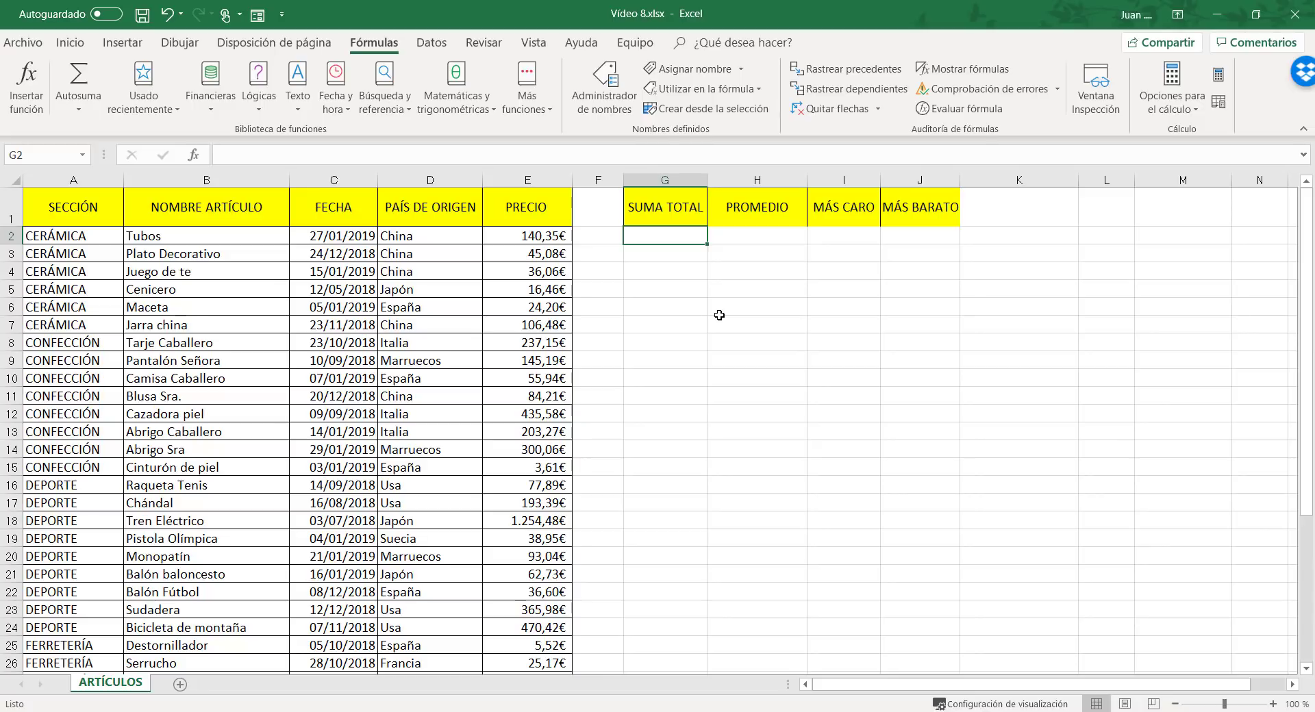
key("ctrl+2")
left_click_drag(672, 197, 706, 130)
left_click_drag(754, 195, 788, 129)
left_click_drag(802, 184, 888, 230)
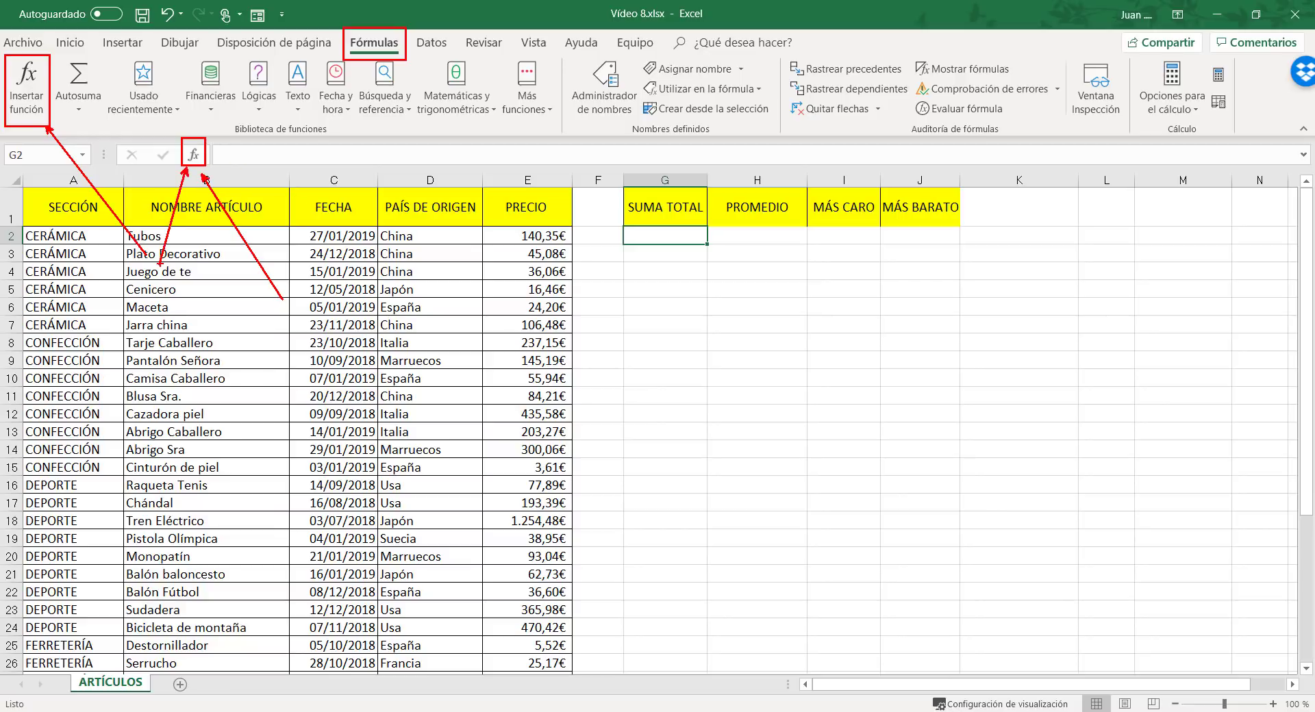
key("Escape")
Step: Open the Insert Function dialog for cell G2 and close it without choosing a function
left_click(65, 46)
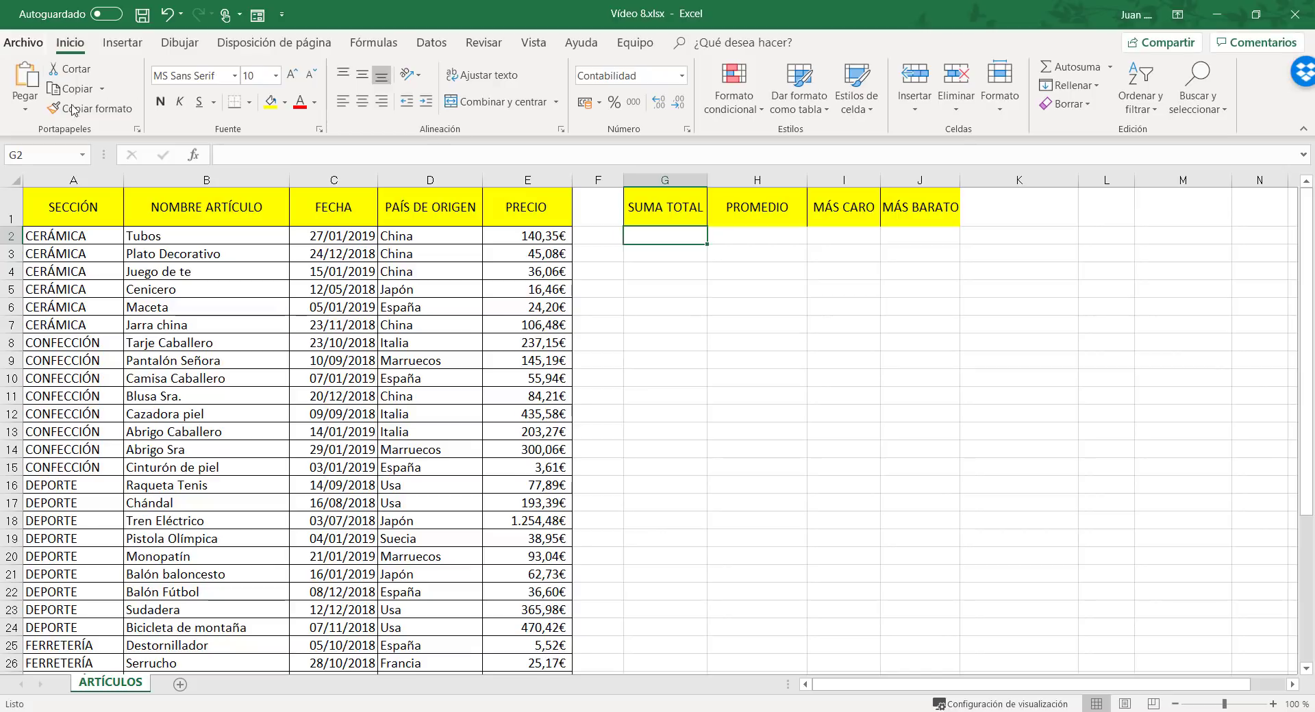
left_click(192, 160)
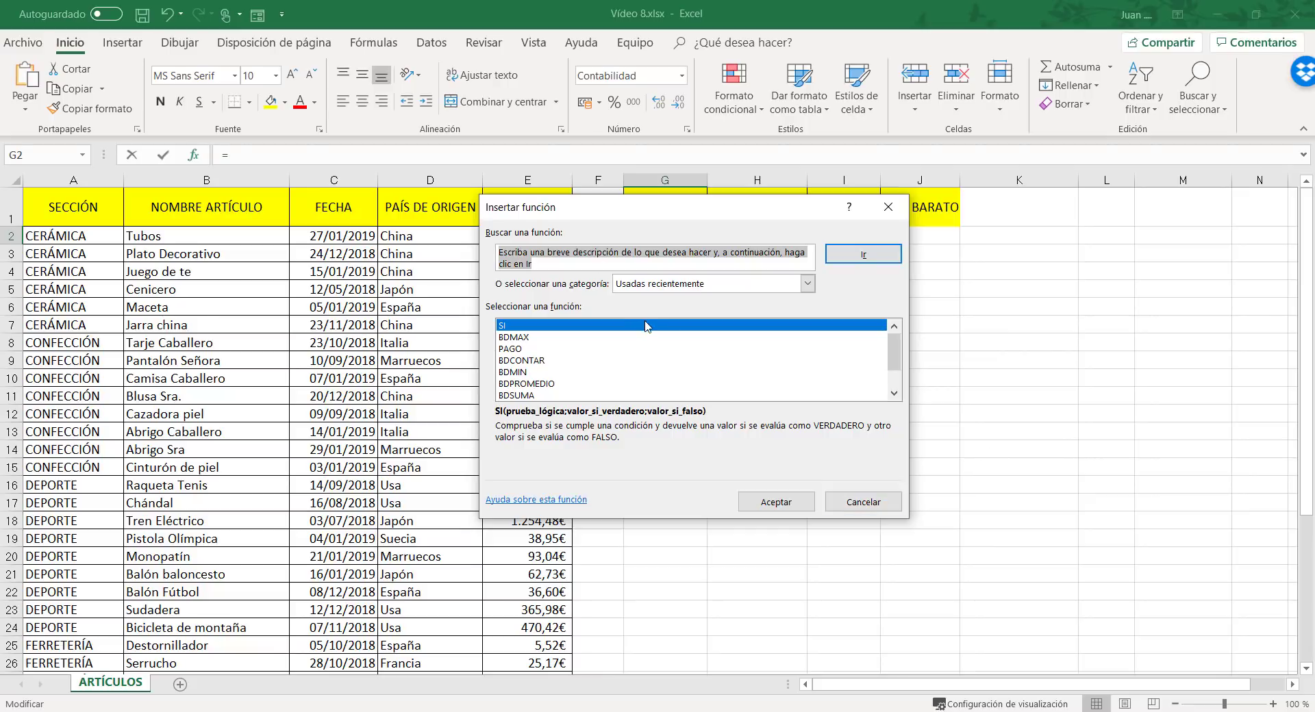
left_click(860, 502)
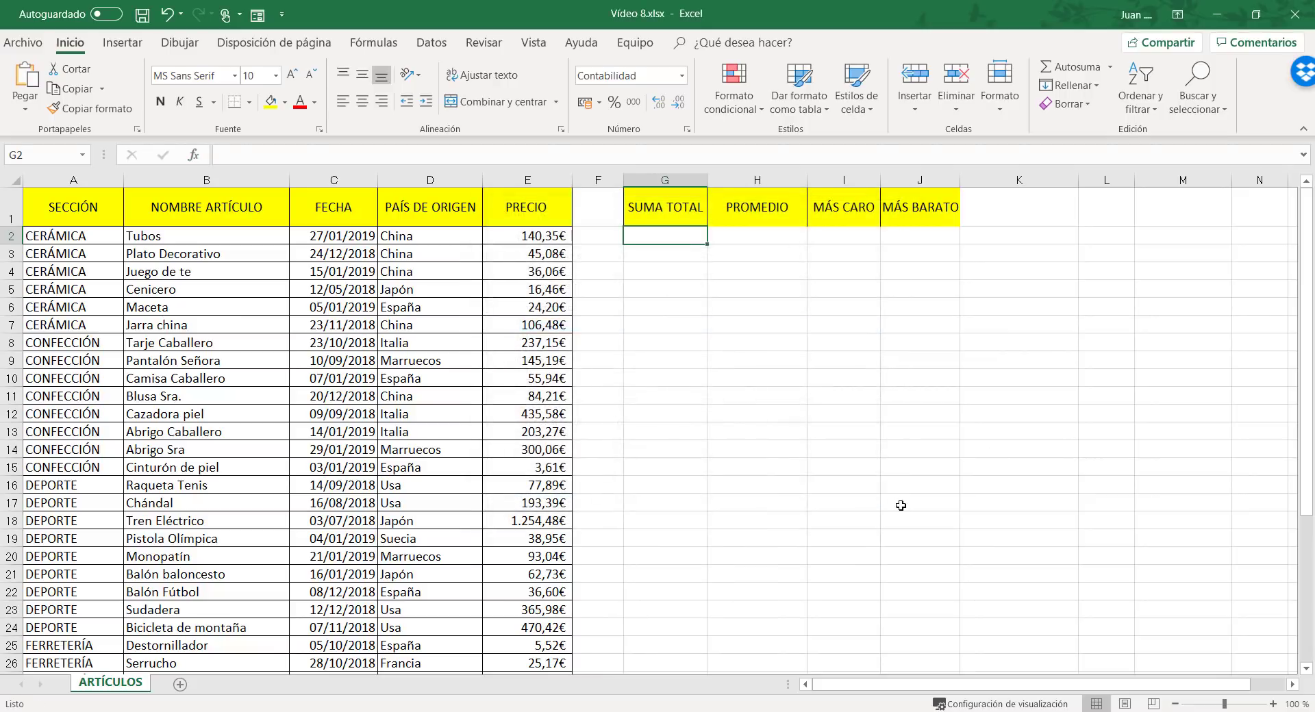
Step: Start inserting a function in cell I2, under the MÁS CARO heading
left_click(834, 235)
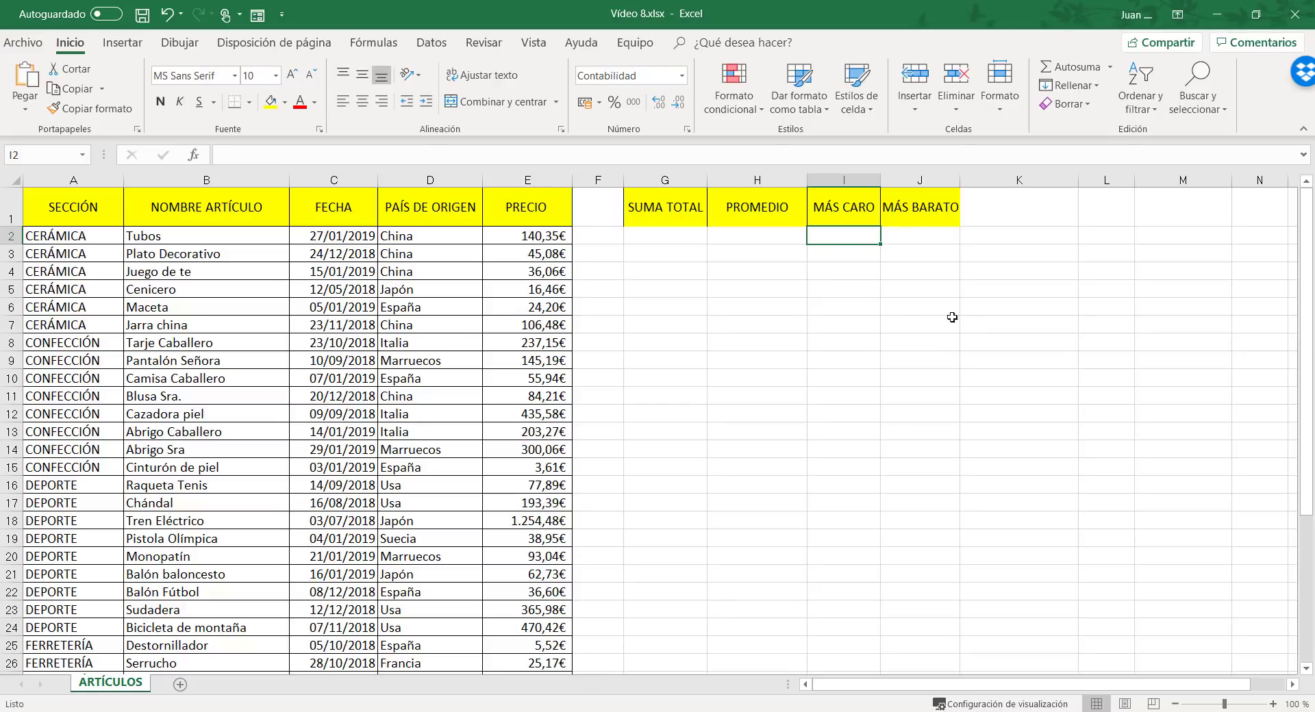
left_click(194, 155)
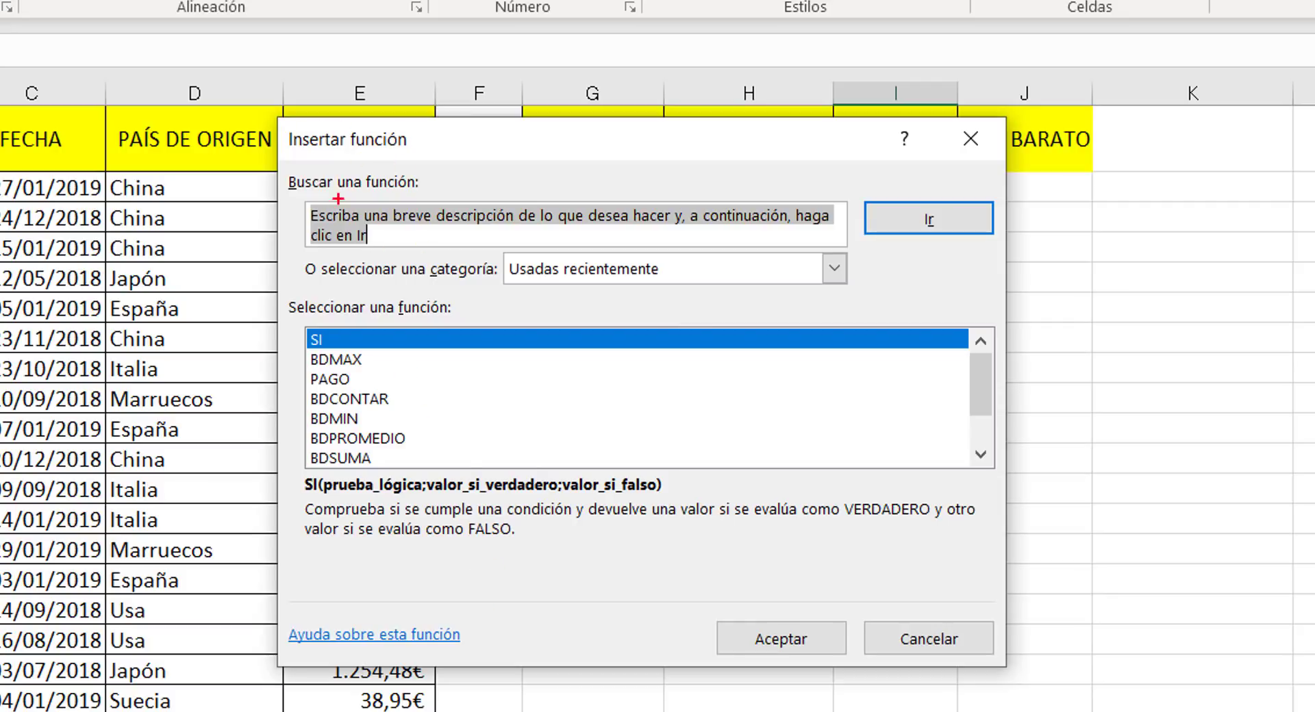
mouse_move(281, 164)
left_mouse_down()
mouse_move(674, 249)
mouse_move(1012, 249)
left_mouse_up()
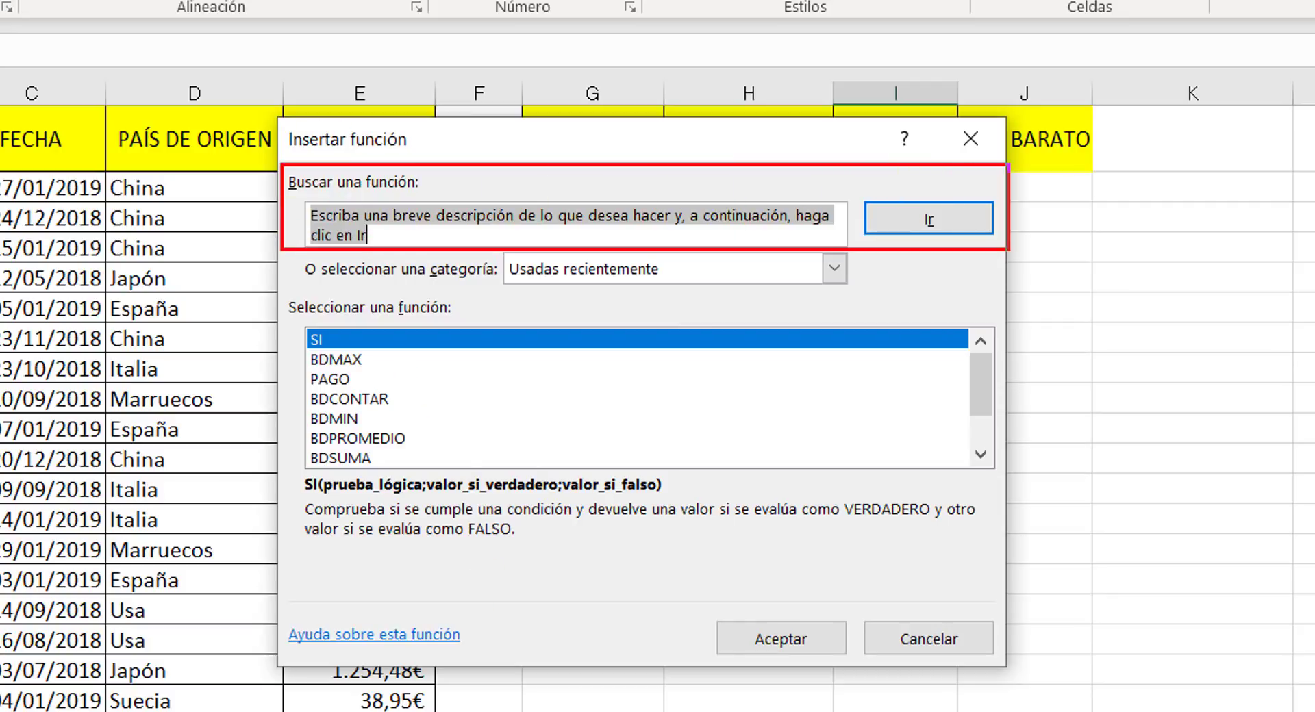
left_click_drag(428, 178, 517, 137)
left_click_drag(392, 239, 485, 333)
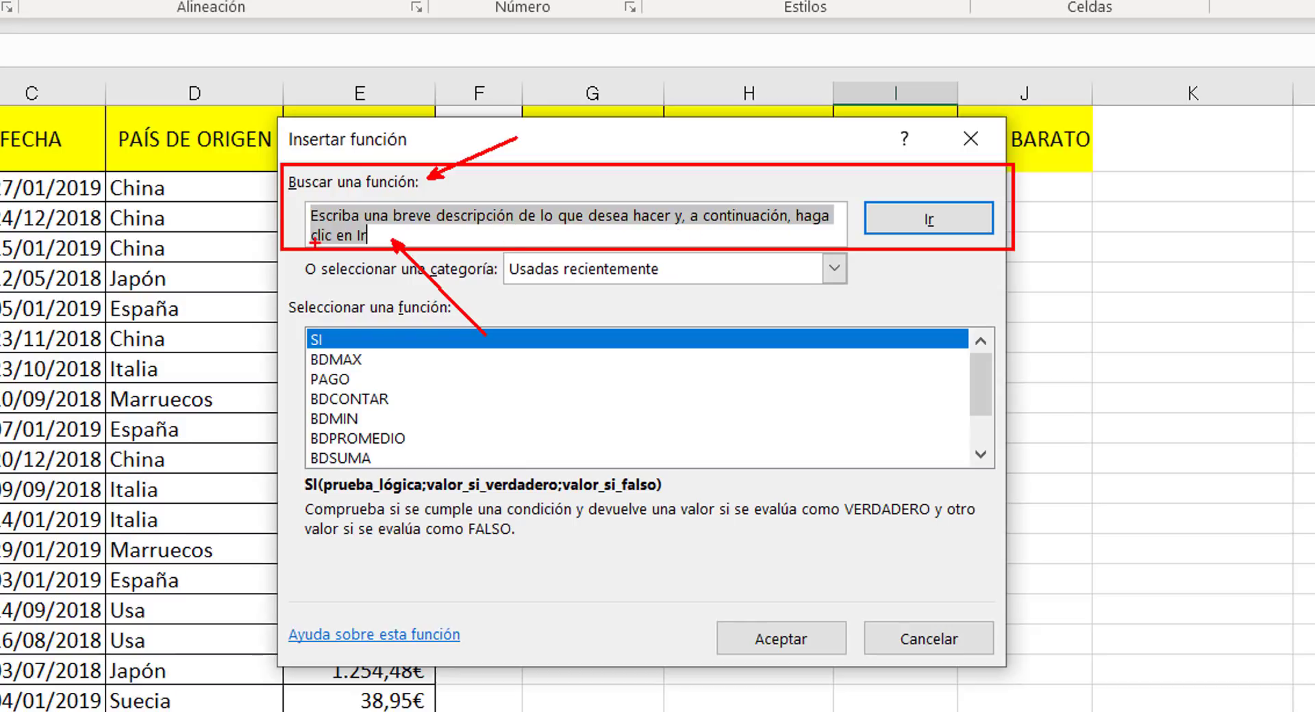
left_click_drag(944, 196, 1045, 66)
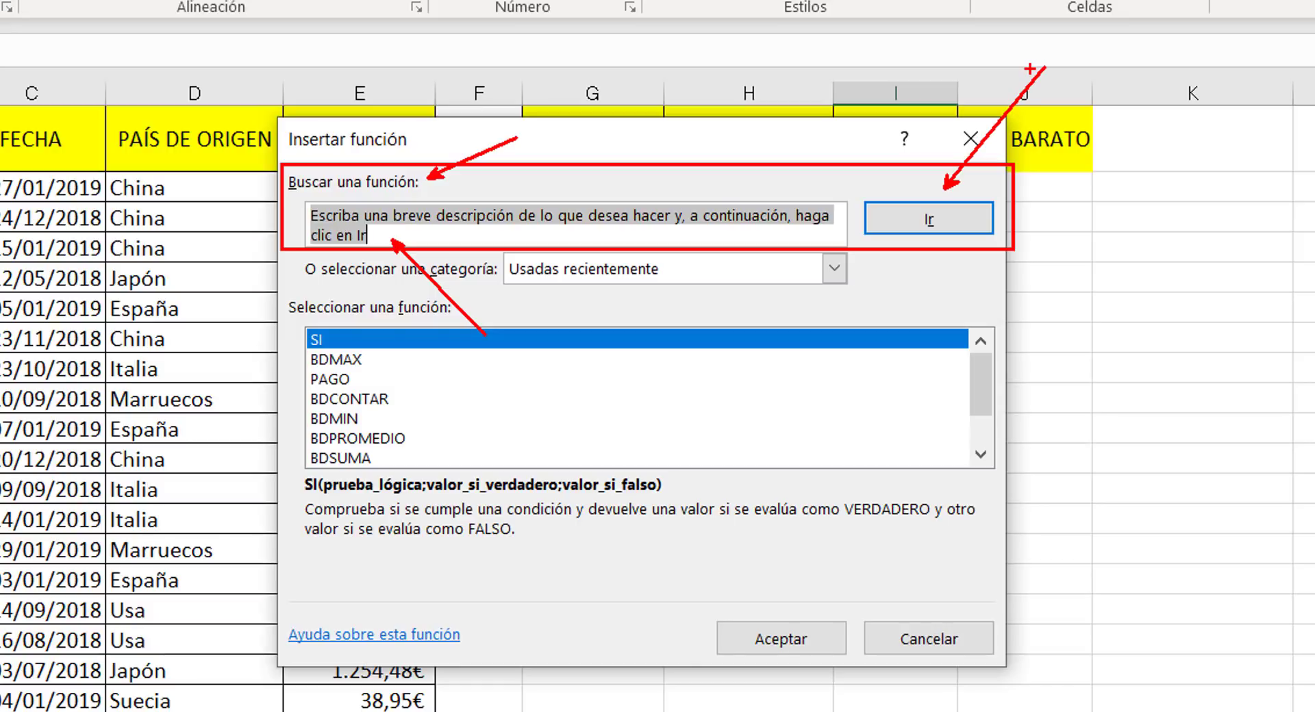
key("Escape")
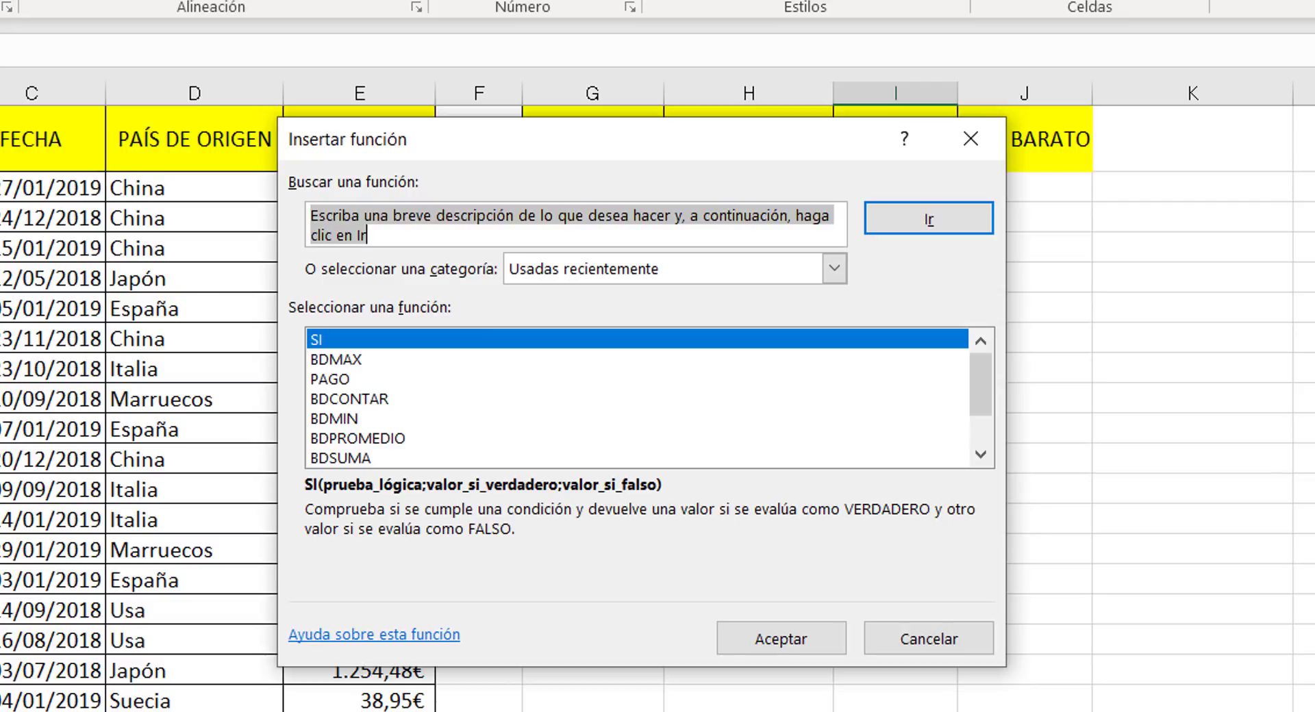
Step: Move the Insert Function dialog clear of the result headings and search for functions matching "valor más alto"
left_click_drag(713, 141, 682, 213)
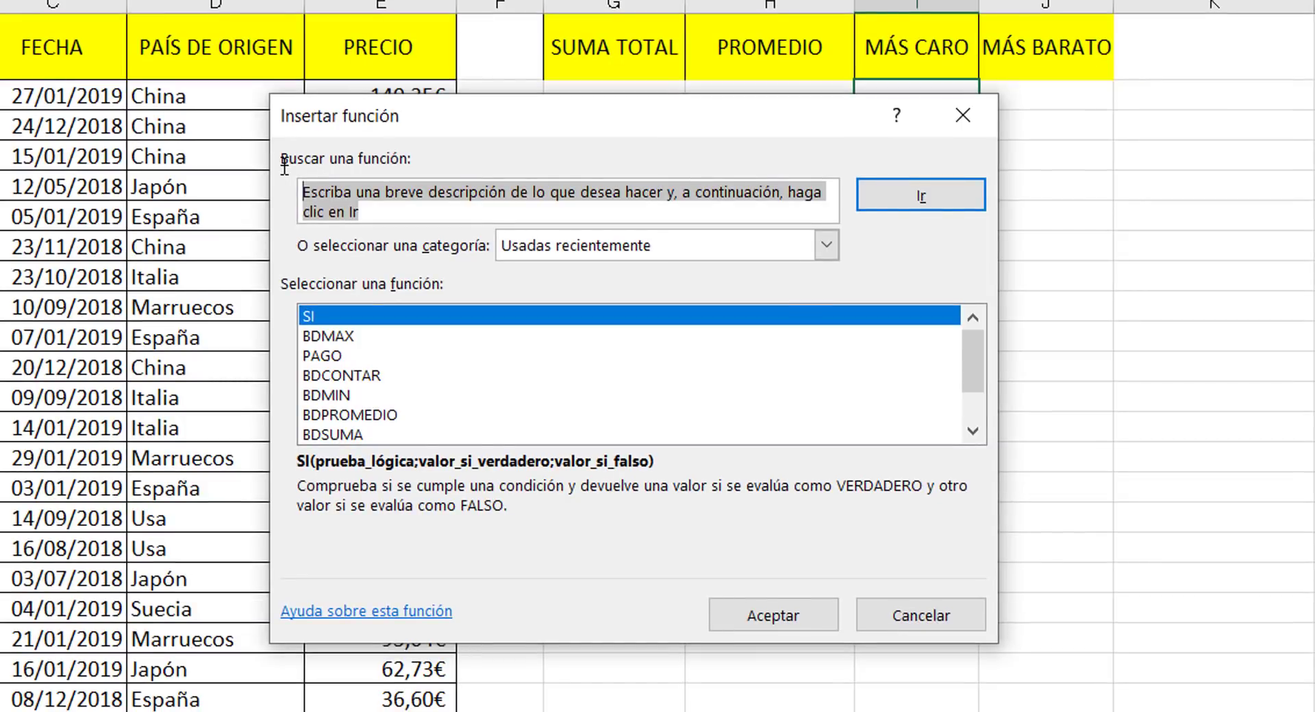
type("alor más alto")
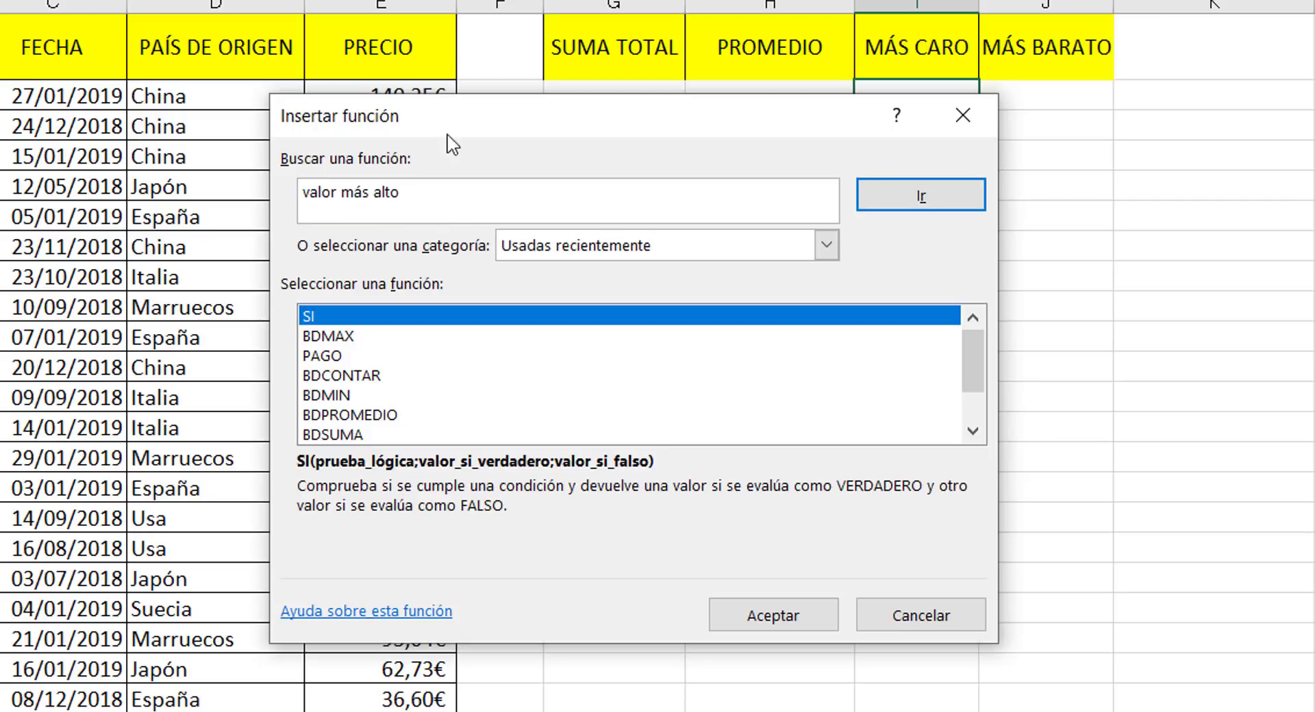
left_click(936, 208)
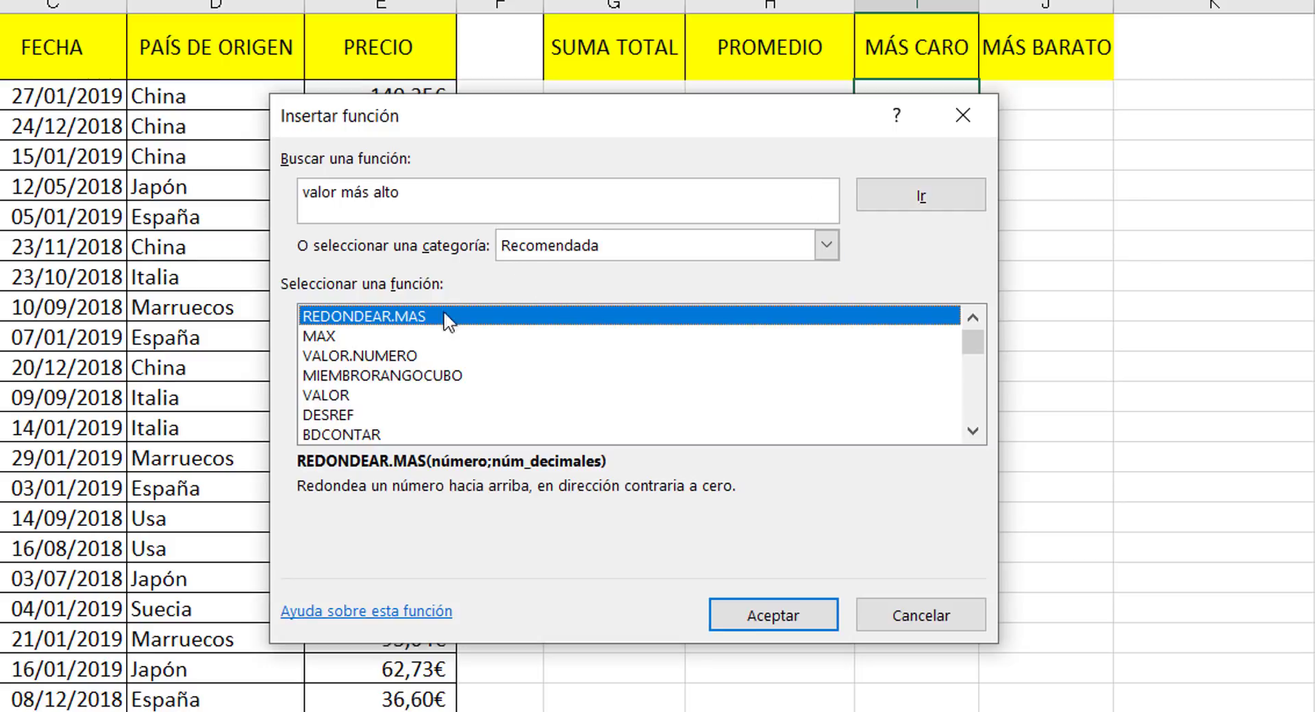
key("ctrl+2")
mouse_move(285, 300)
left_mouse_down()
mouse_move(691, 468)
mouse_move(1005, 453)
left_mouse_up()
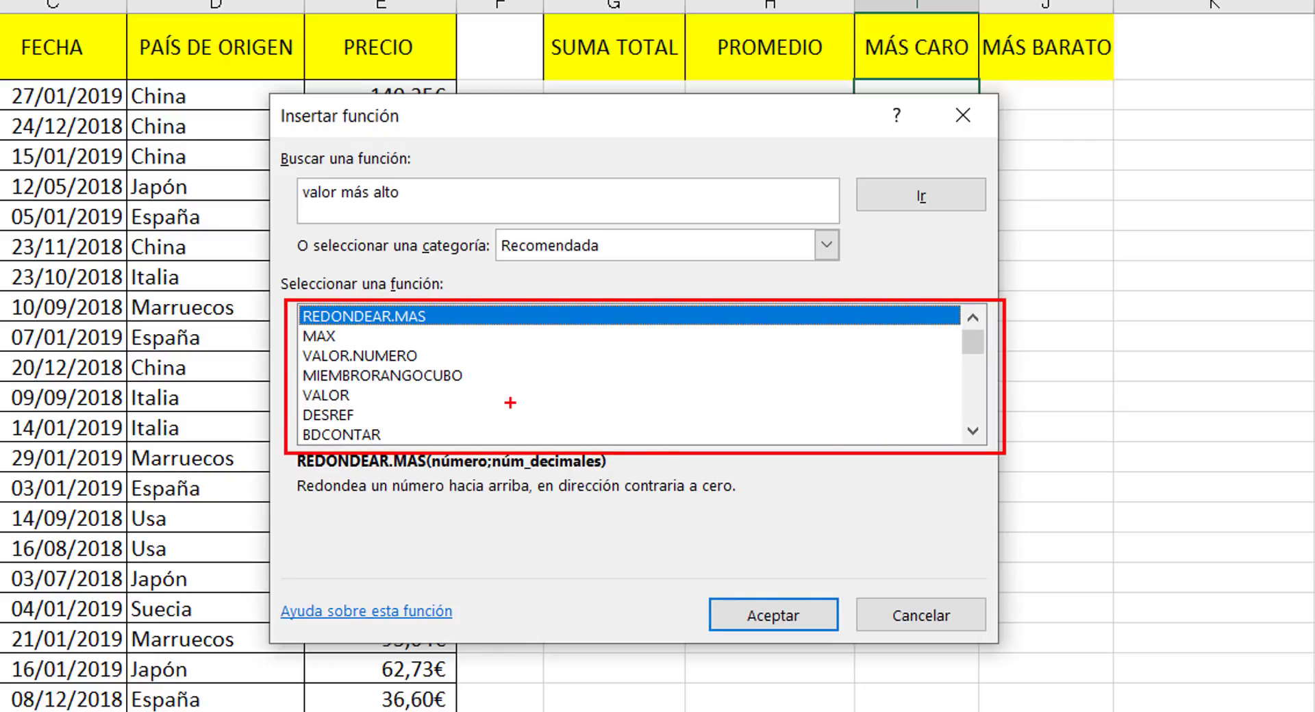
key("Escape")
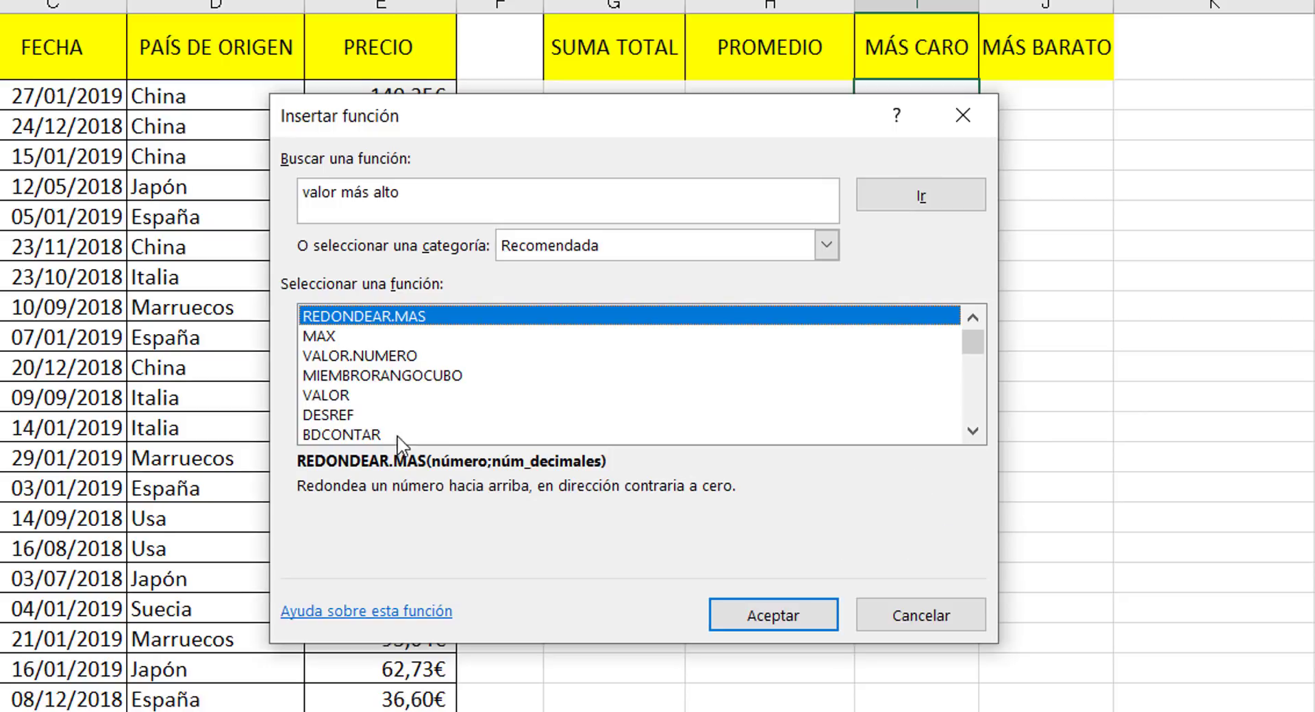
left_click_drag(943, 299, 1005, 448)
mouse_move(975, 335)
left_mouse_down()
mouse_move(977, 428)
mouse_move(970, 301)
left_mouse_up()
mouse_move(282, 323)
left_mouse_down()
mouse_move(355, 345)
mouse_move(586, 337)
left_mouse_up()
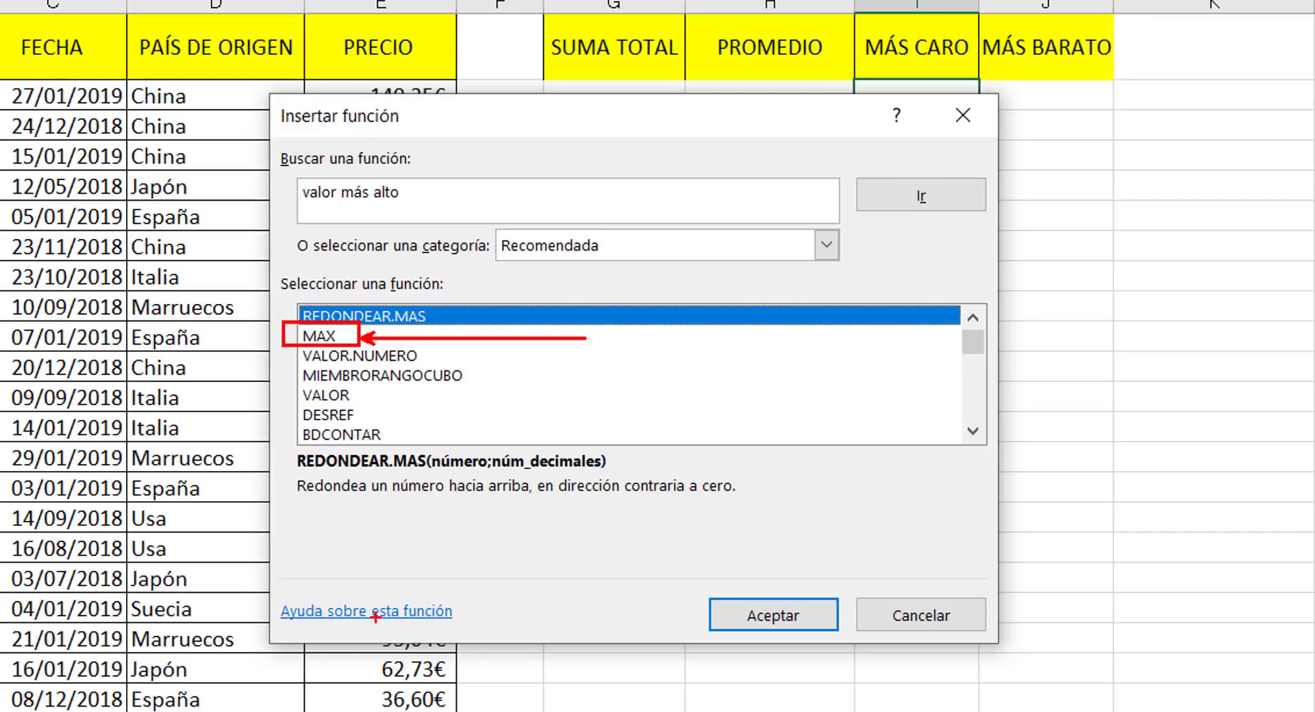
key("Escape")
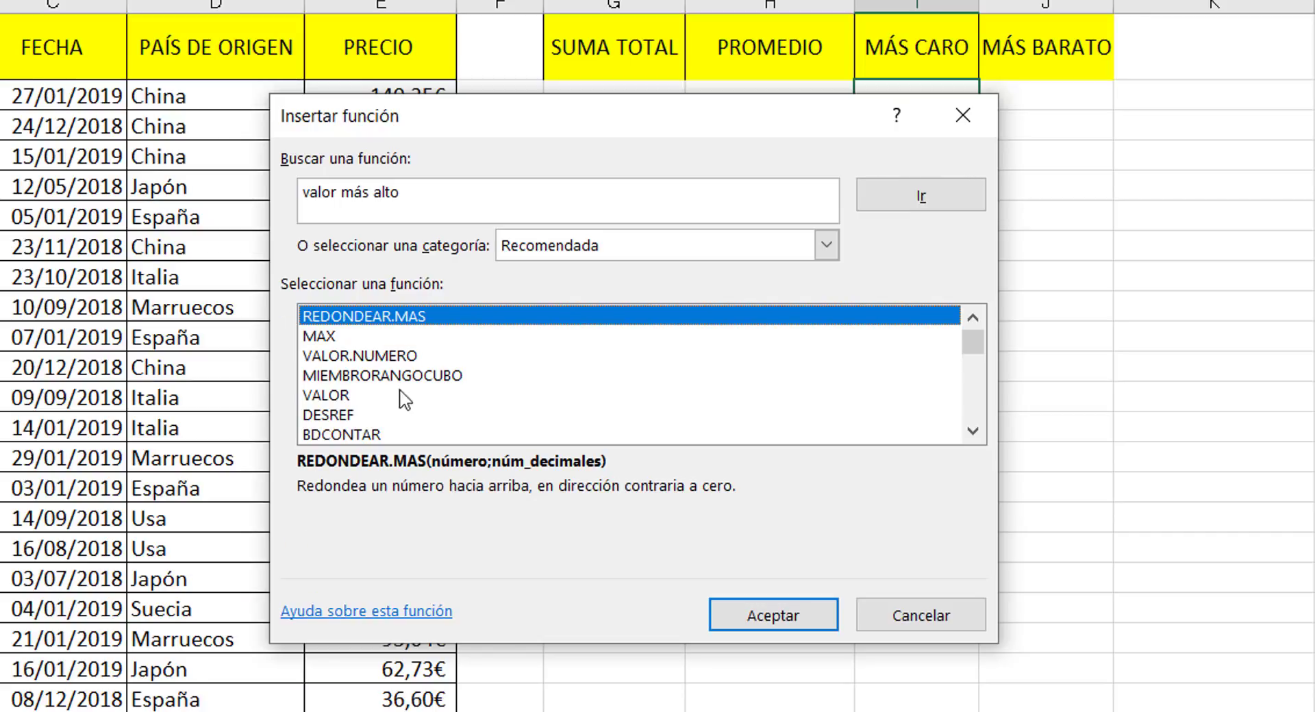
Step: Compare the syntax and descriptions of MAX and REDONDEAR.MAS among the recommended functions
left_click(319, 337)
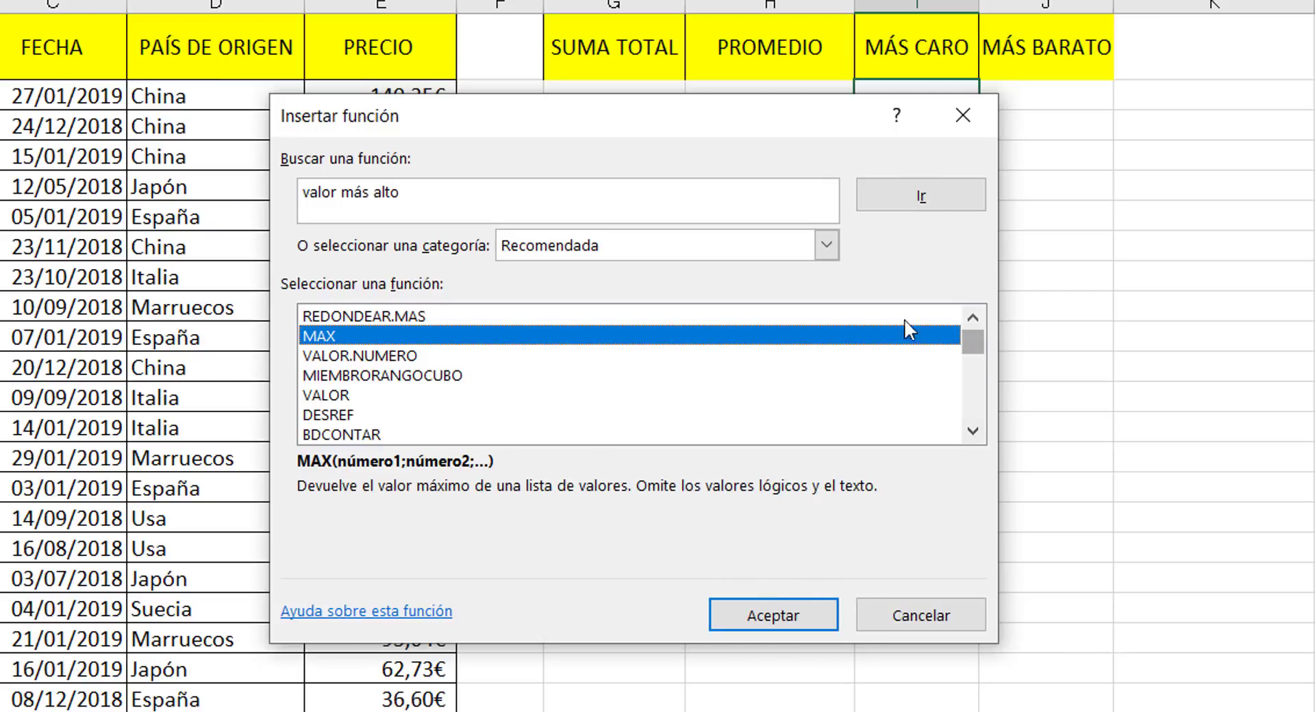
left_click(315, 317)
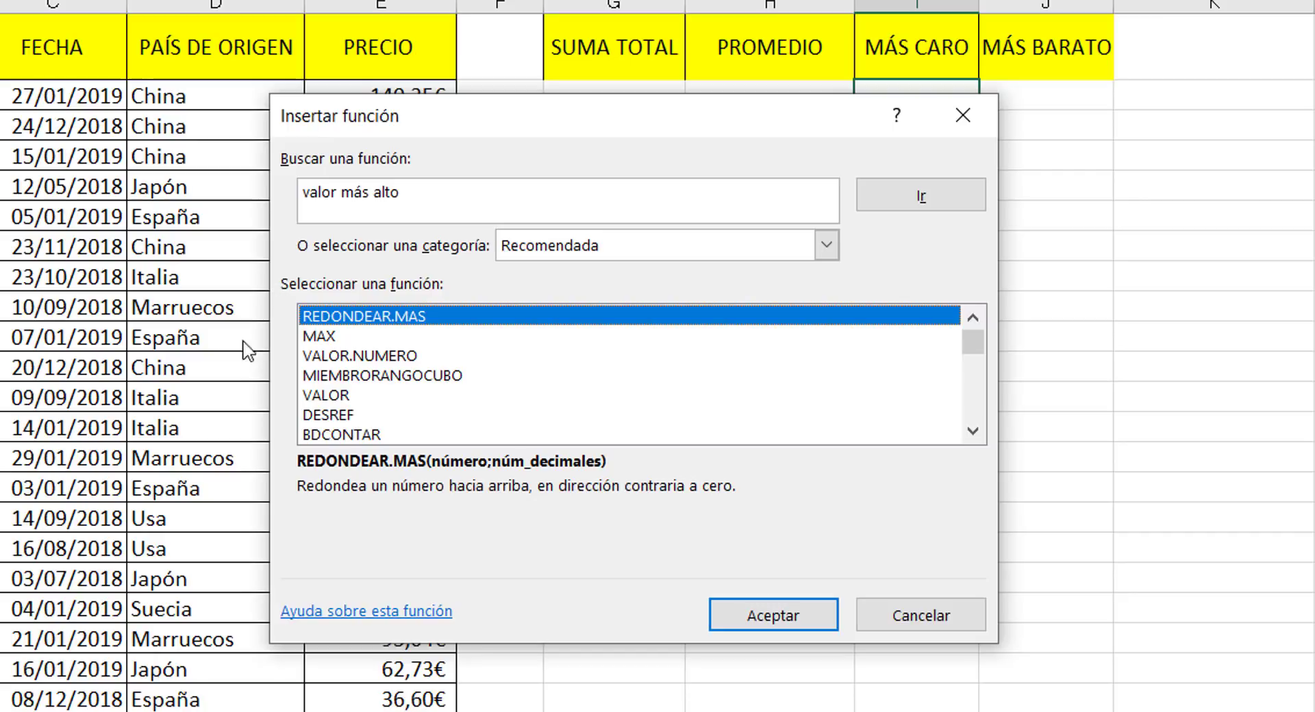
left_click_drag(977, 337, 977, 288)
left_click(404, 336)
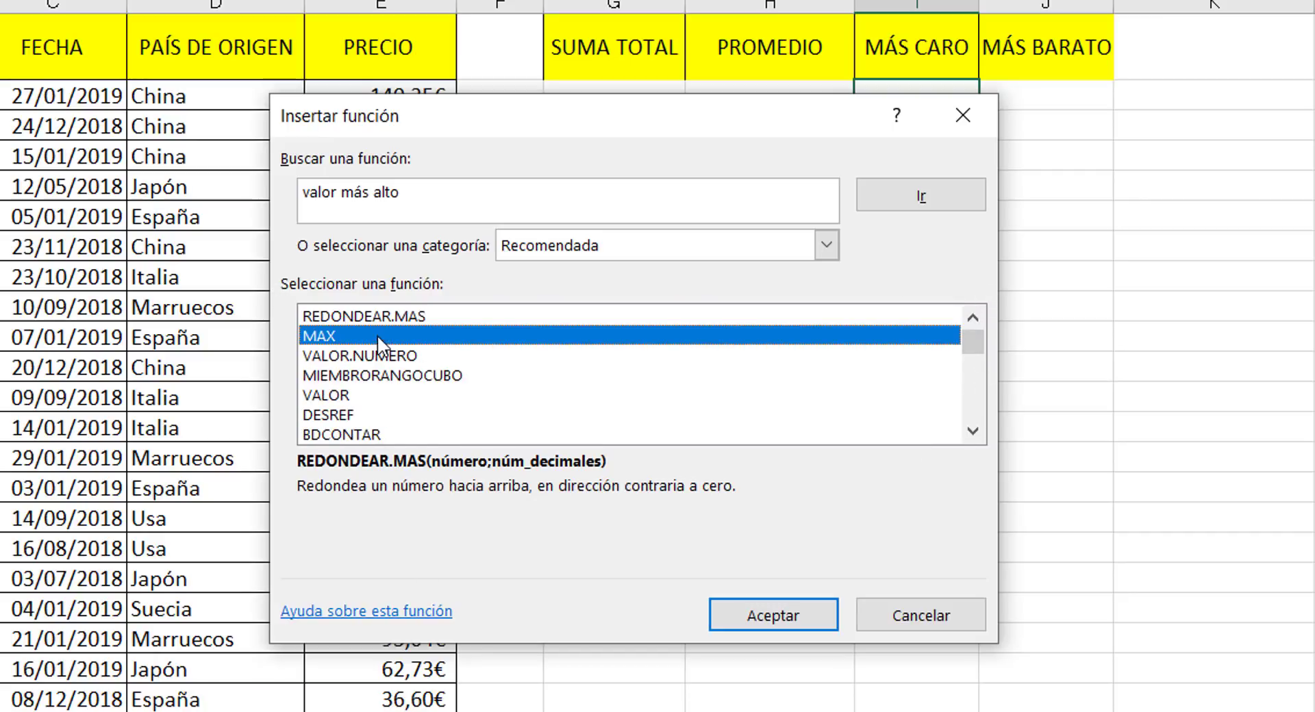
left_click(425, 324)
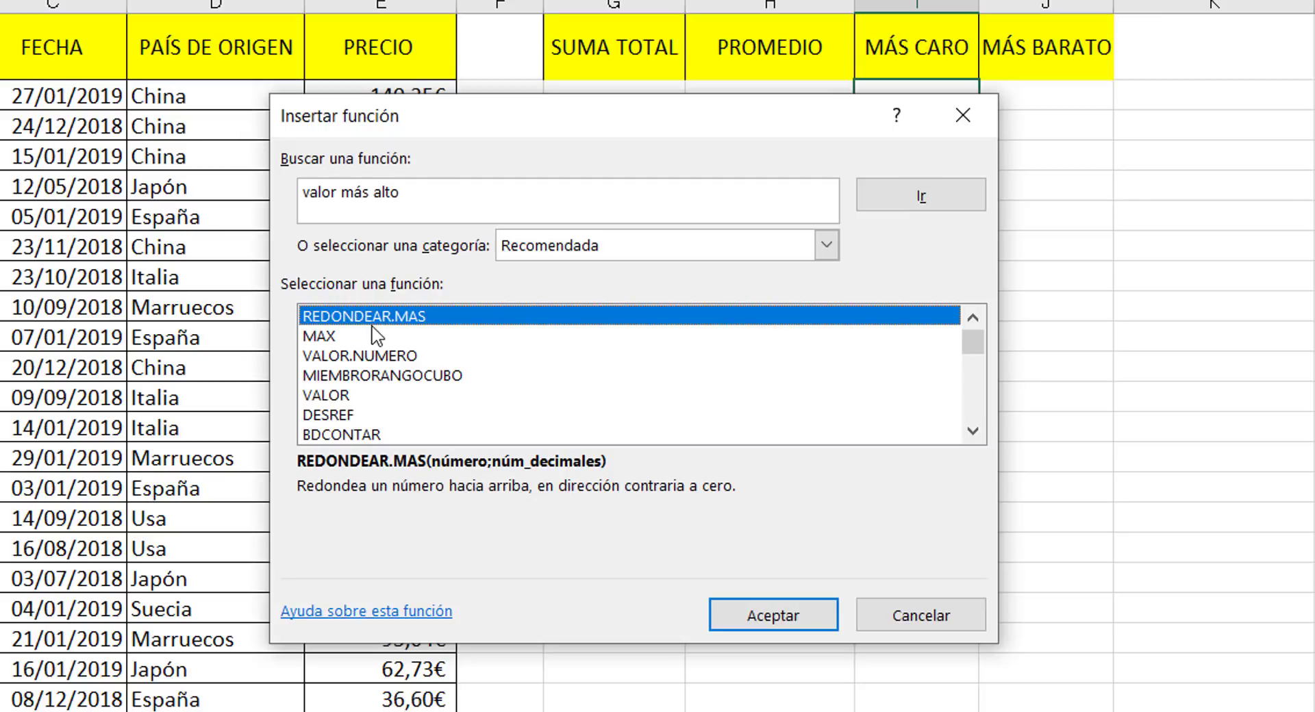
mouse_move(286, 450)
left_mouse_down()
mouse_move(686, 515)
mouse_move(1037, 520)
mouse_move(993, 521)
left_mouse_up()
left_click_drag(643, 537, 611, 685)
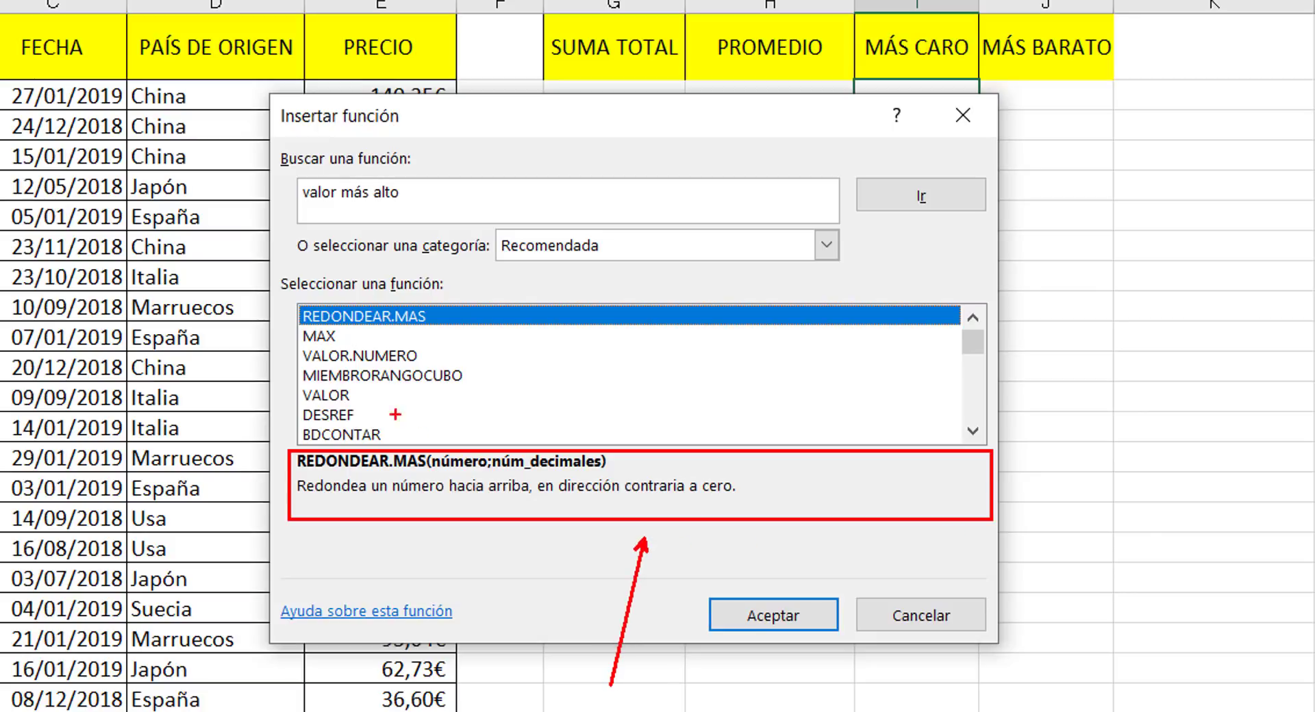
mouse_move(288, 296)
left_mouse_down()
mouse_move(398, 331)
mouse_move(993, 332)
left_mouse_up()
key("Escape")
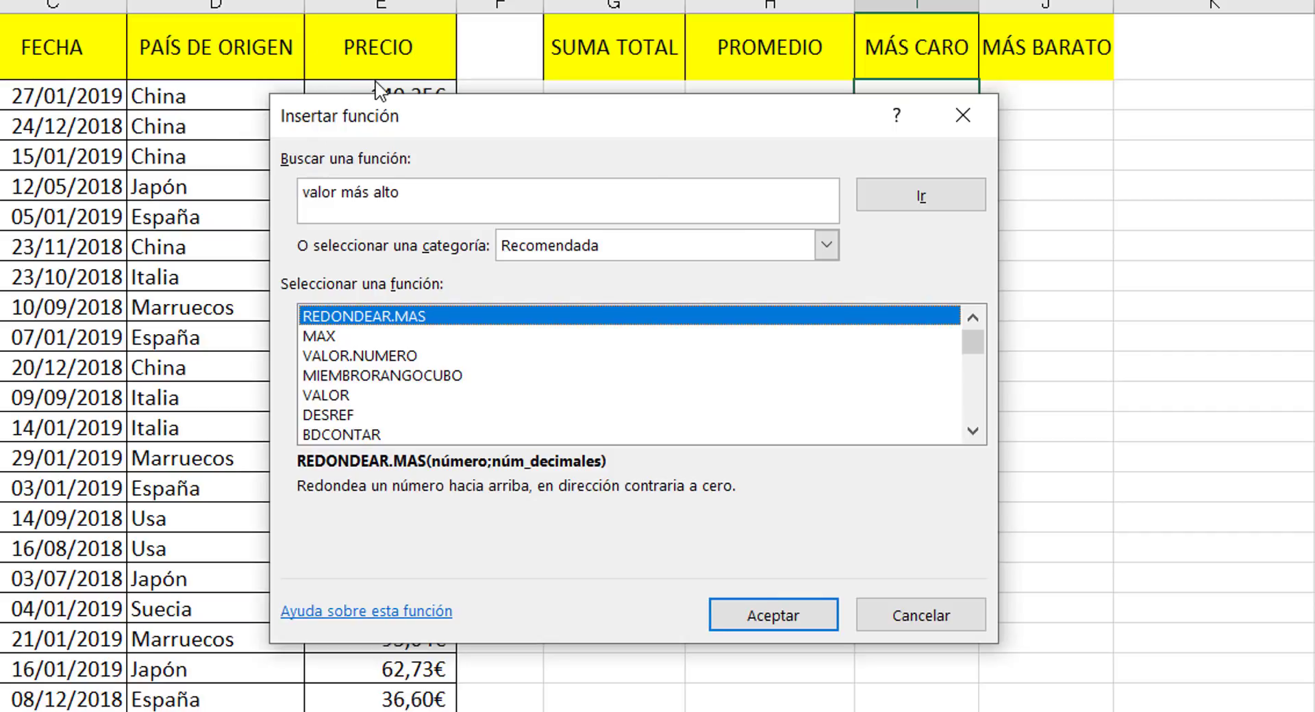
Step: Read the descriptions of the recommended functions from MAX through BDCONTAR, and of MODA and TRANSPONER near the end of the list
left_click(319, 336)
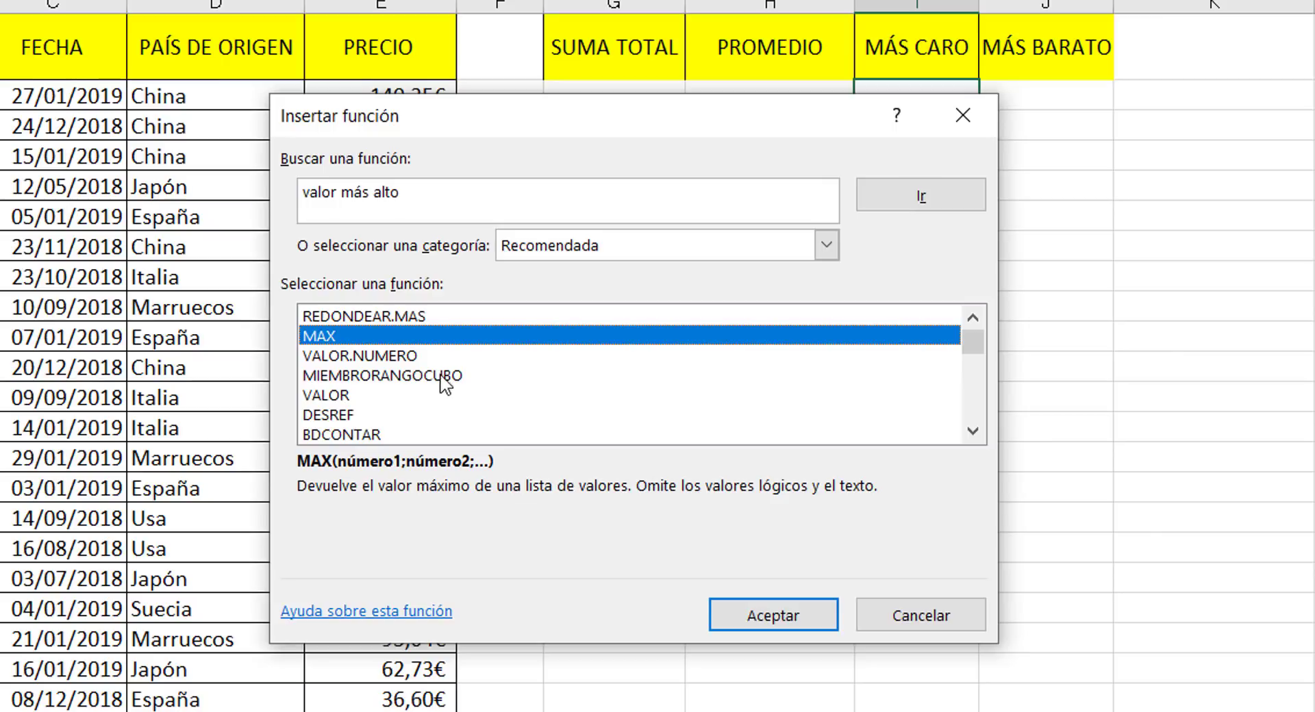
left_click(360, 354)
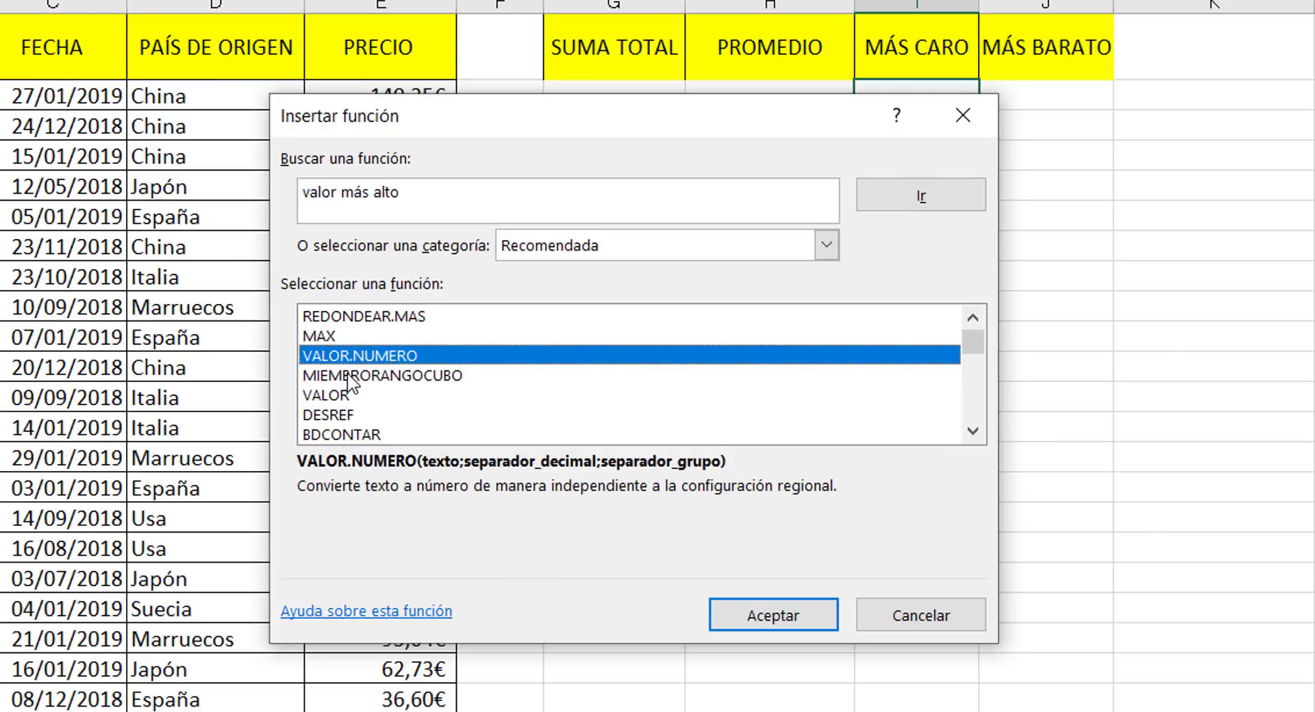
left_click(348, 375)
left_click(322, 400)
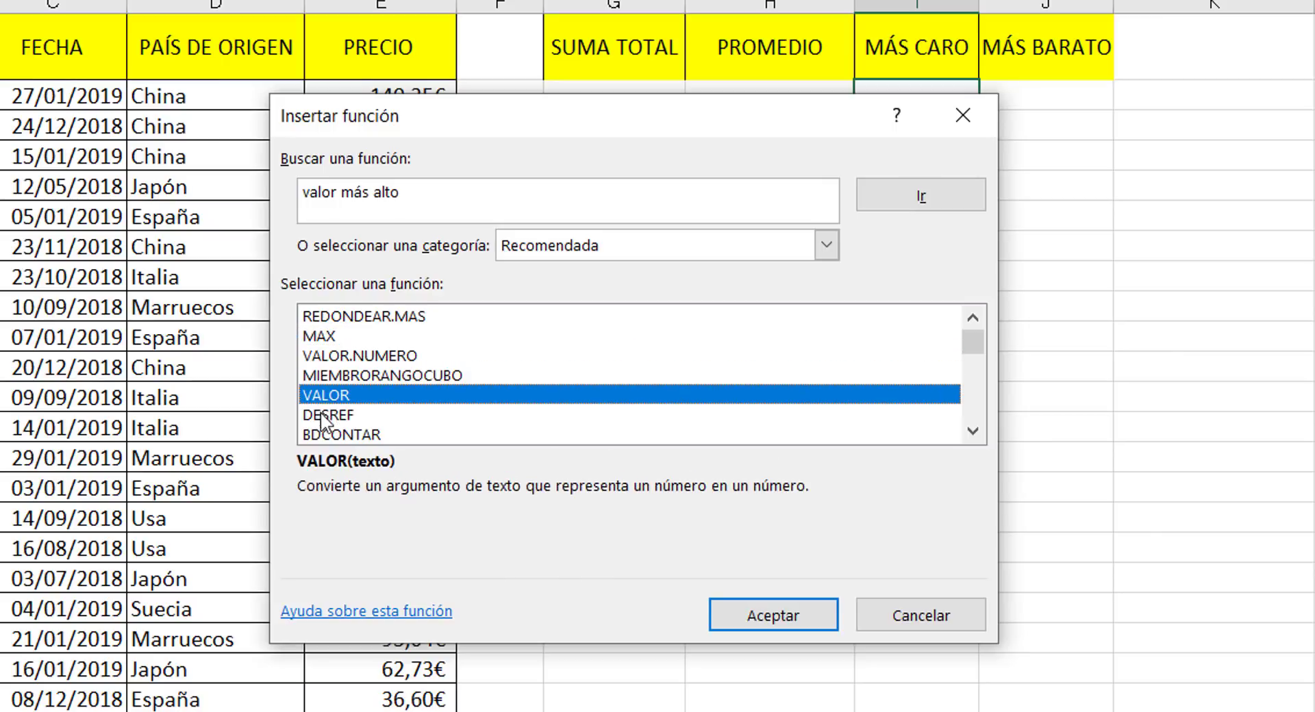
left_click(325, 415)
left_click(327, 436)
left_click_drag(972, 355, 972, 435)
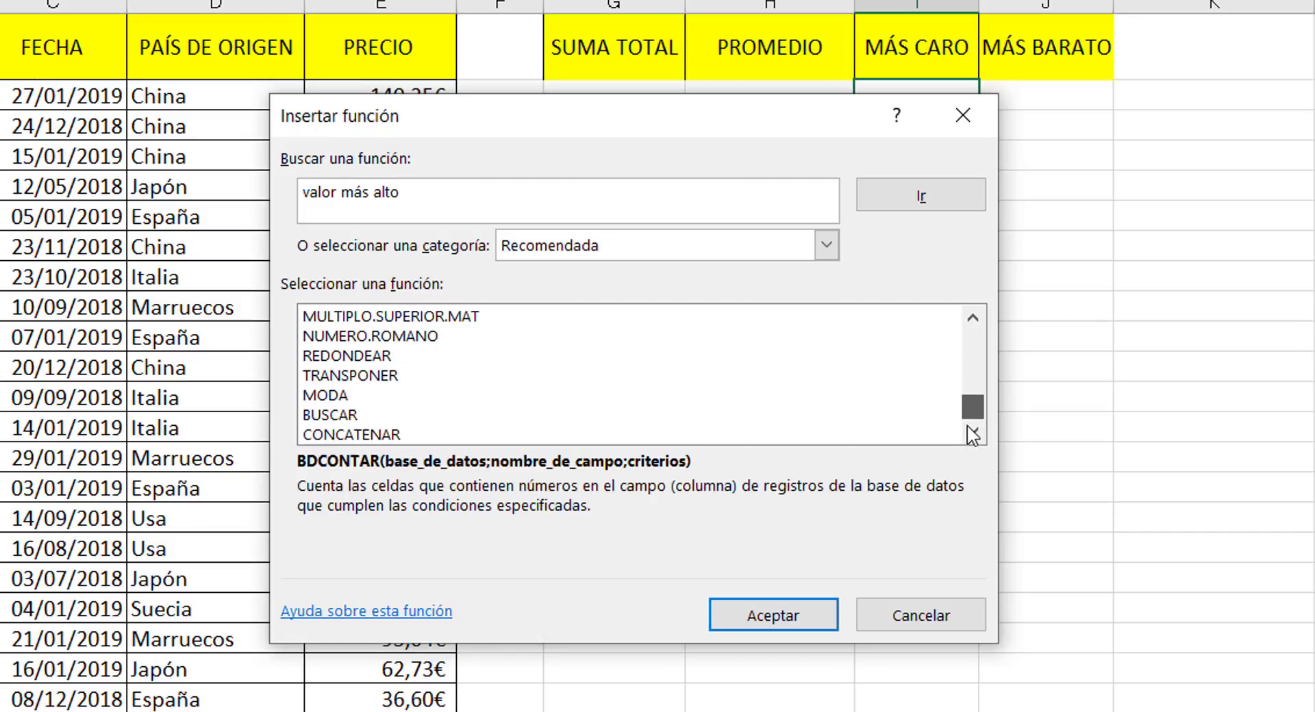
left_click(355, 398)
left_click(380, 377)
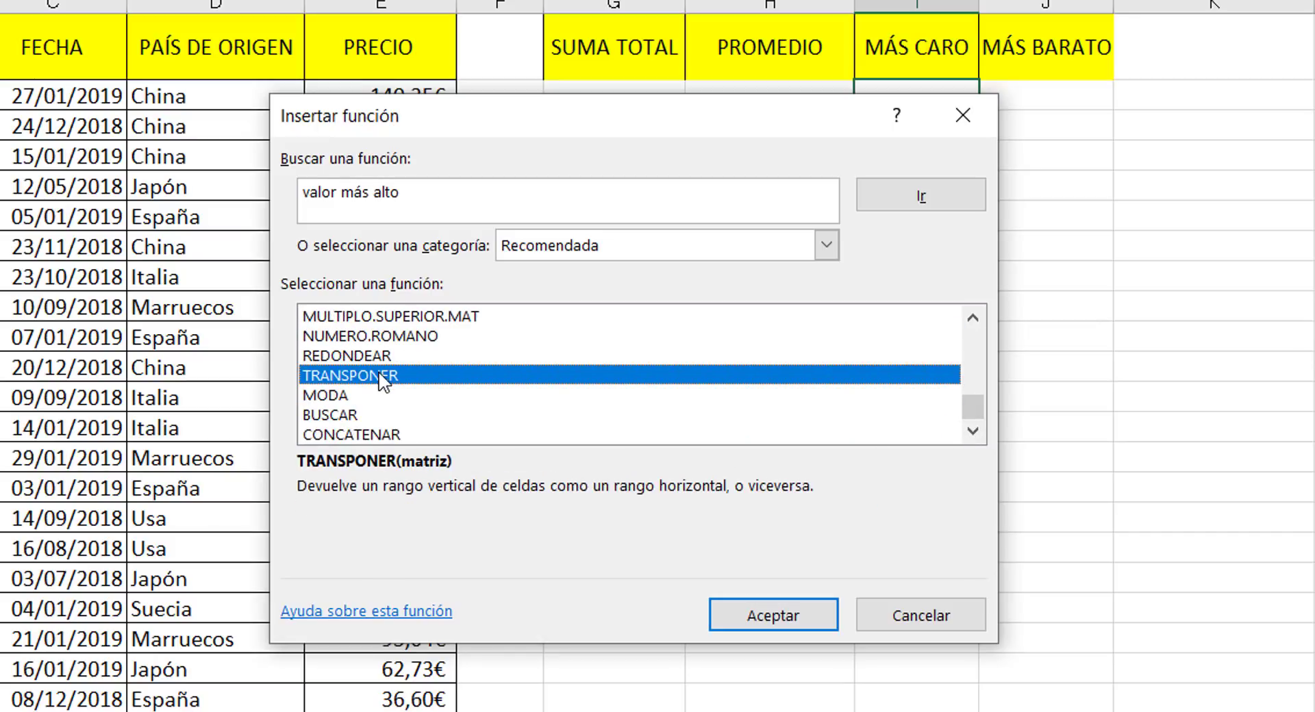
Step: Choose MAX among the recommended functions and open its function arguments for cell I2
scroll(380, 380, "up", 3)
left_click(381, 375)
scroll(381, 380, "up", 5)
scroll(382, 387, "up", 3)
scroll(381, 387, "down", 2)
scroll(381, 387, "up", 2)
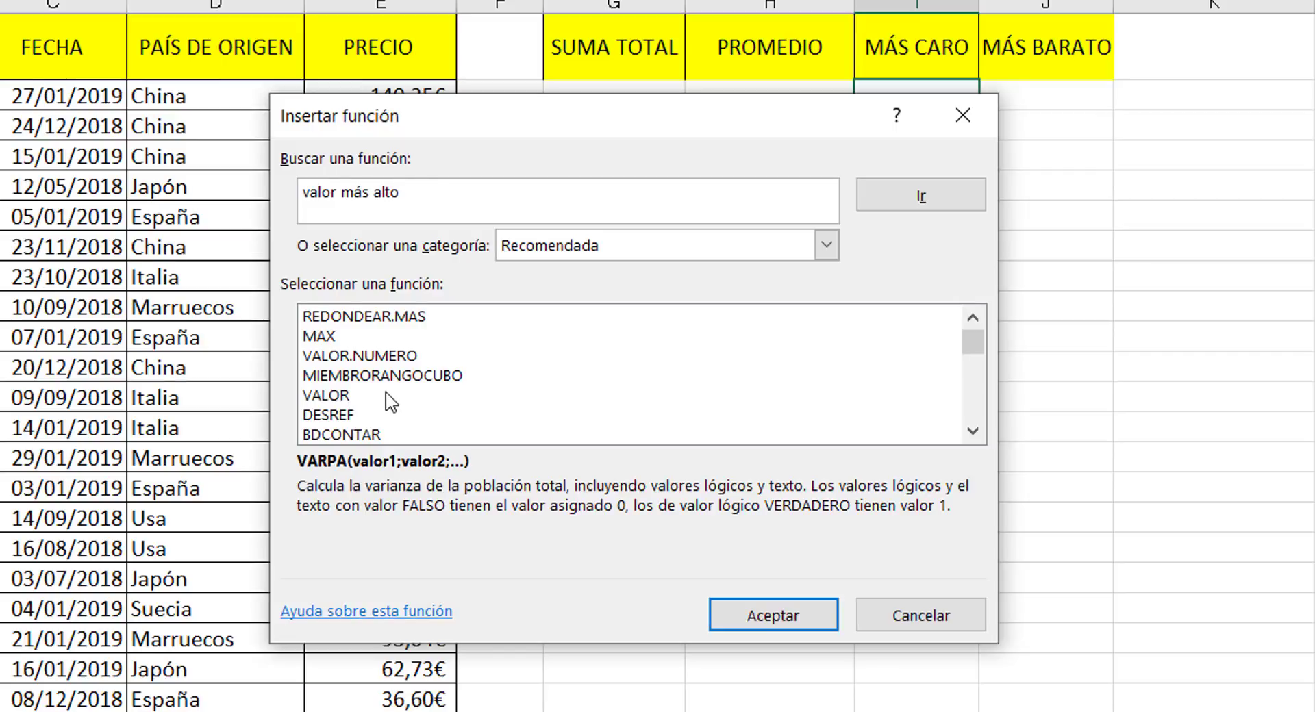
left_click(335, 337)
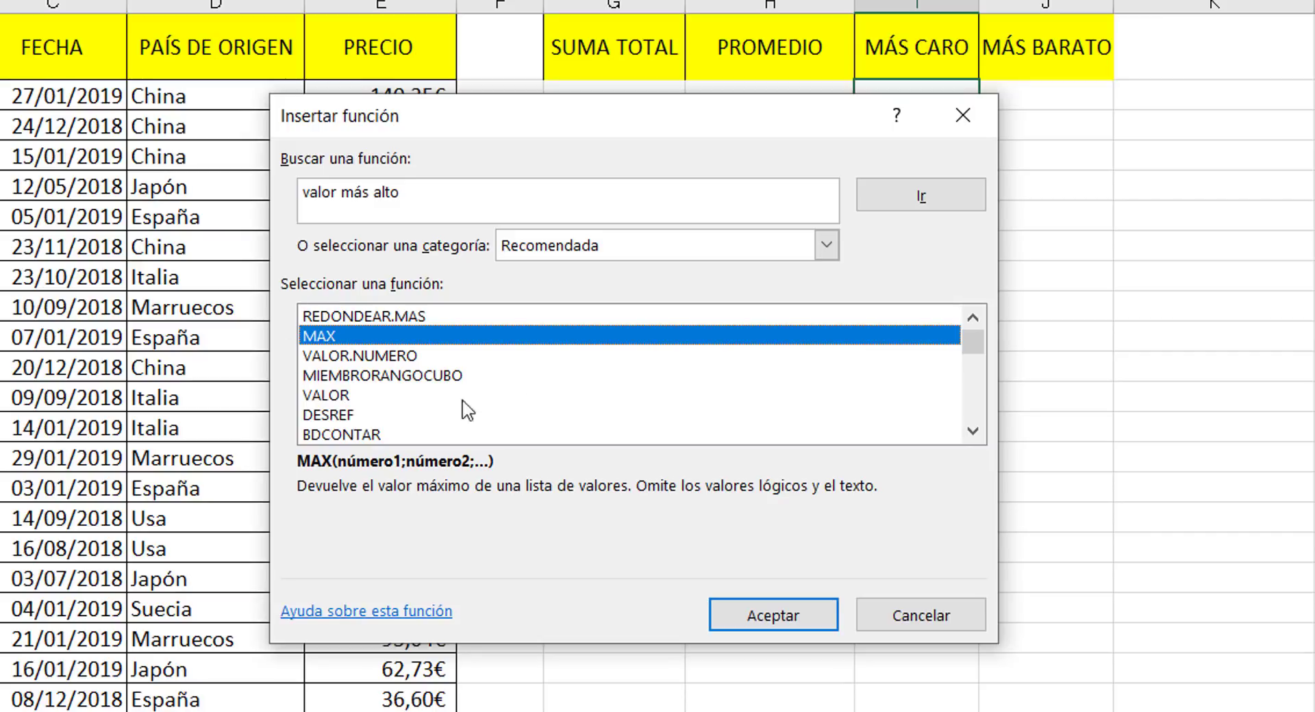
left_click(754, 618)
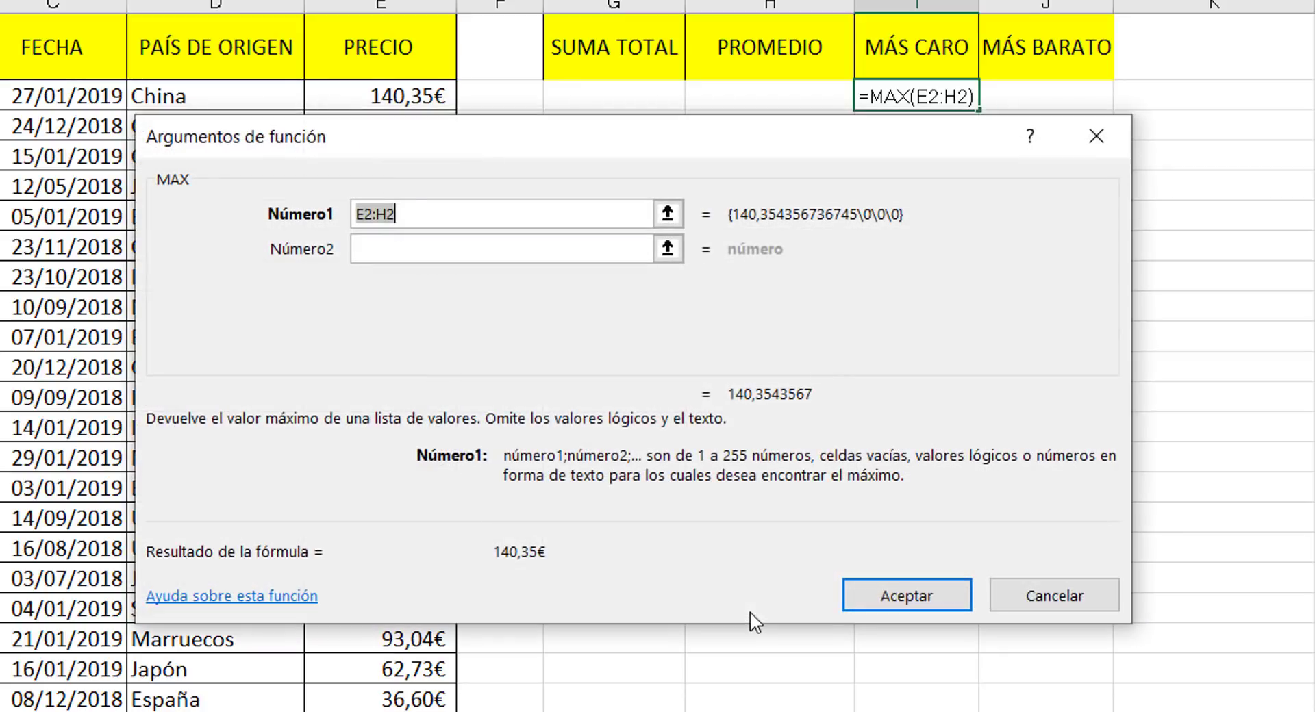
Step: Move the function arguments dialog clear of row 2 and compare the suggested range E2:H2 with the sheet's cells
left_click_drag(620, 147, 659, 204)
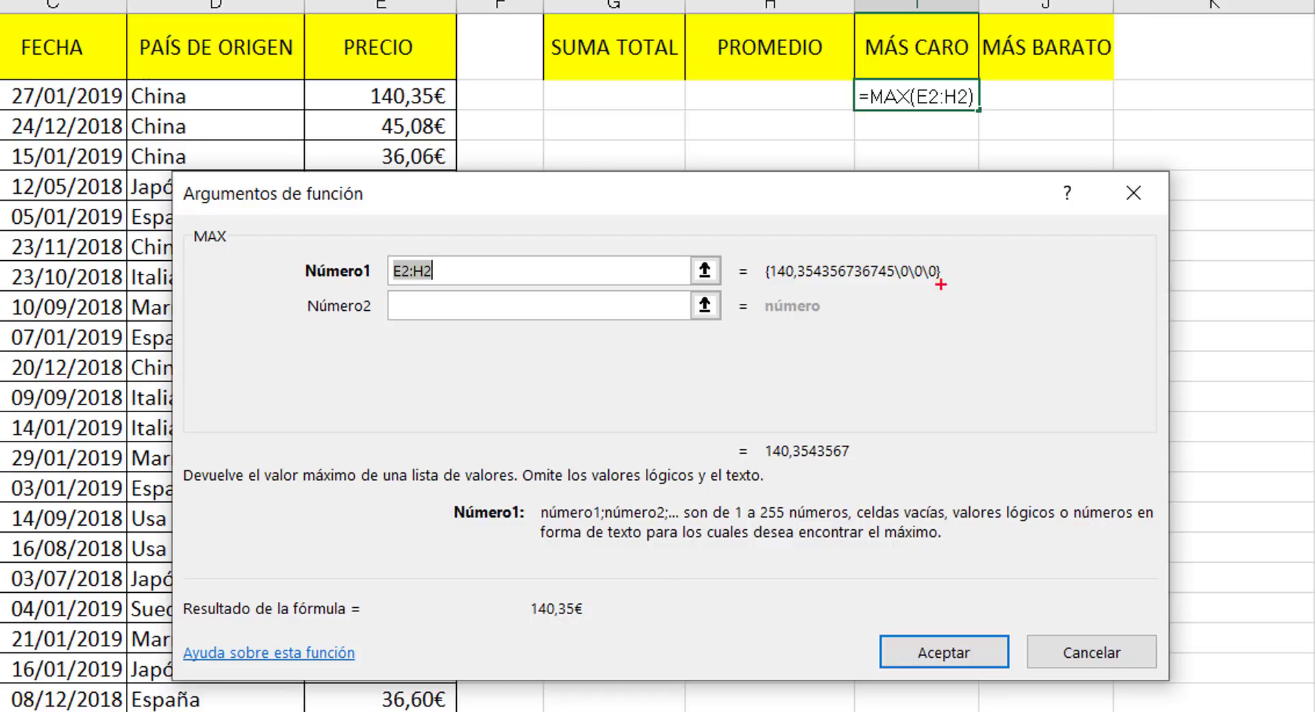
left_click_drag(839, 67, 1007, 116)
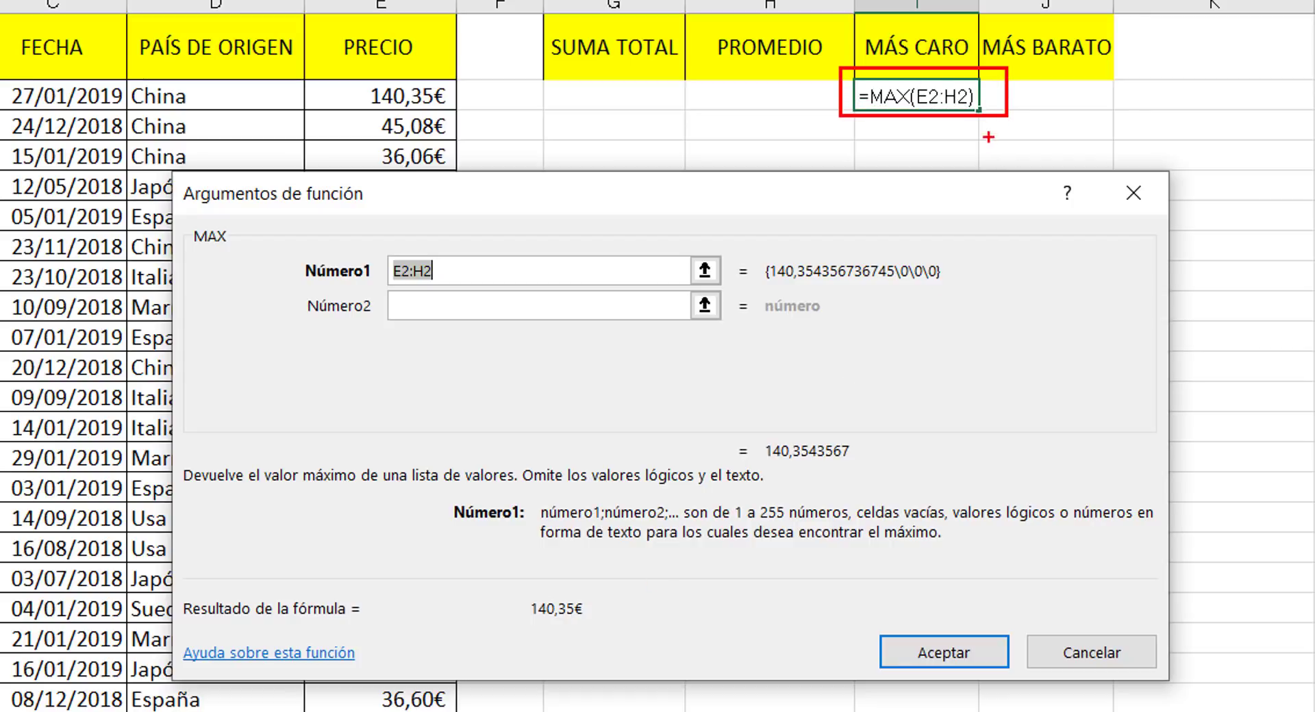
left_click_drag(900, 121, 938, 200)
left_click_drag(917, 82, 962, 41)
left_click_drag(974, 87, 1013, 59)
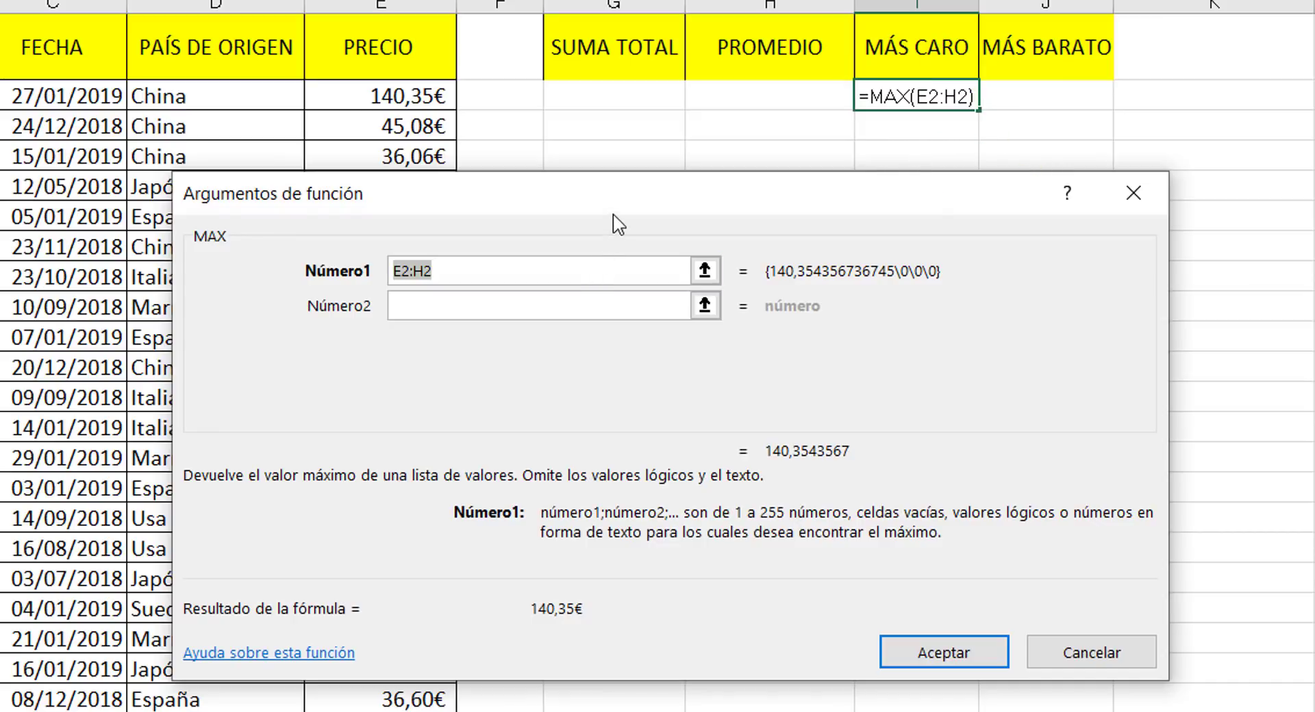
left_click_drag(619, 205, 992, 167)
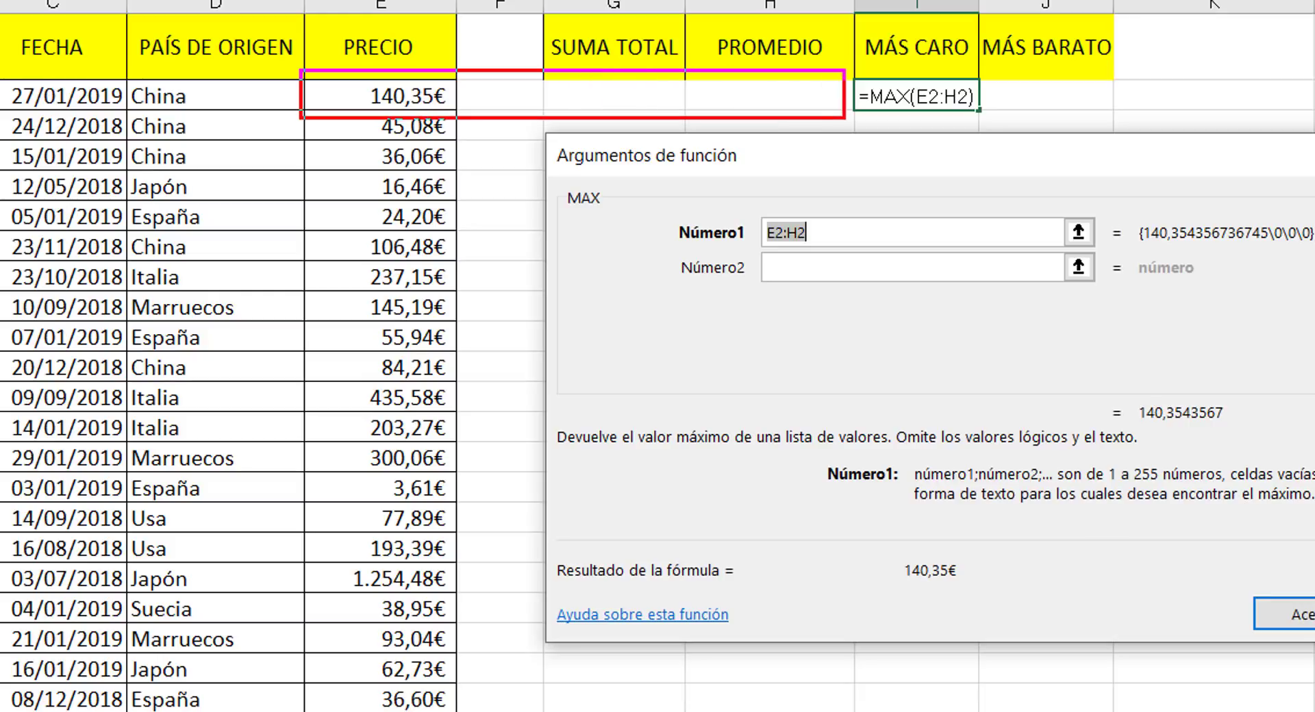
key("Escape")
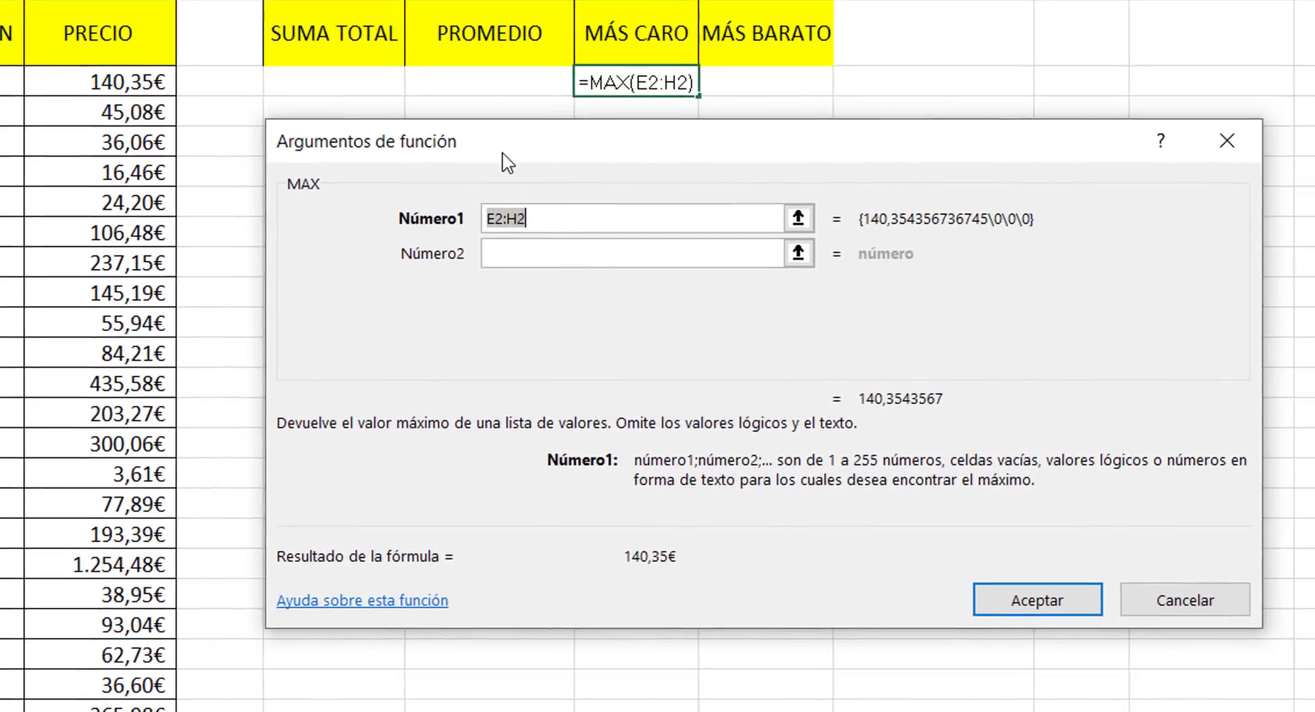
left_click_drag(787, 167, 720, 176)
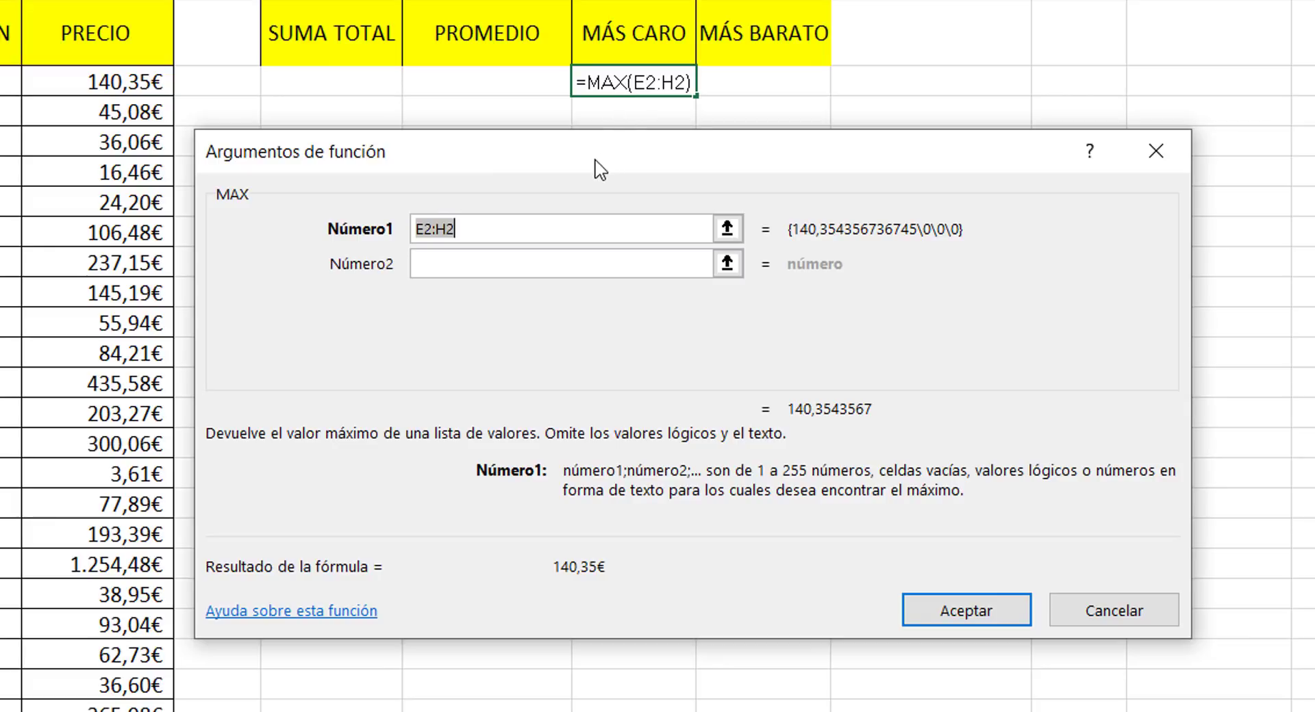
left_click_drag(603, 168, 491, 170)
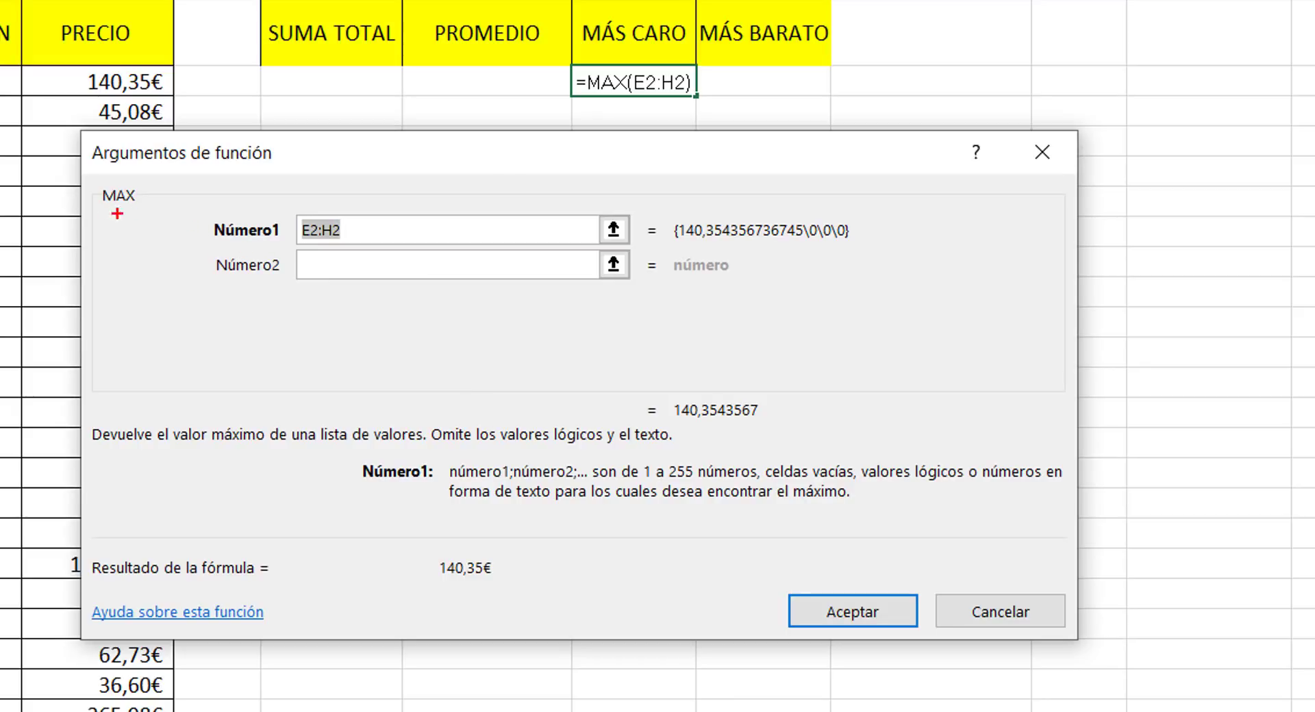
Step: Examine the Número1 and Número2 arguments of the MAX function
mouse_move(99, 210)
left_mouse_down()
mouse_move(480, 279)
mouse_move(900, 304)
left_mouse_up()
left_click_drag(243, 225, 288, 146)
left_click_drag(219, 283, 173, 326)
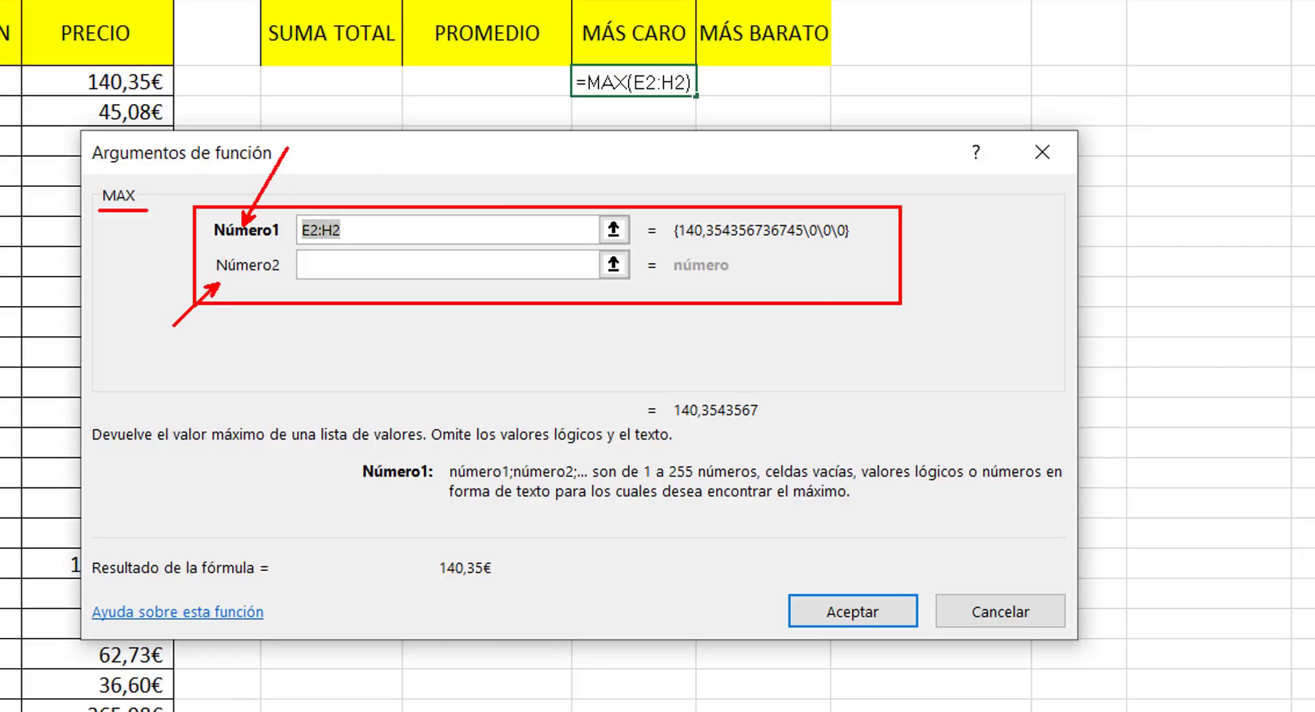
key("Escape")
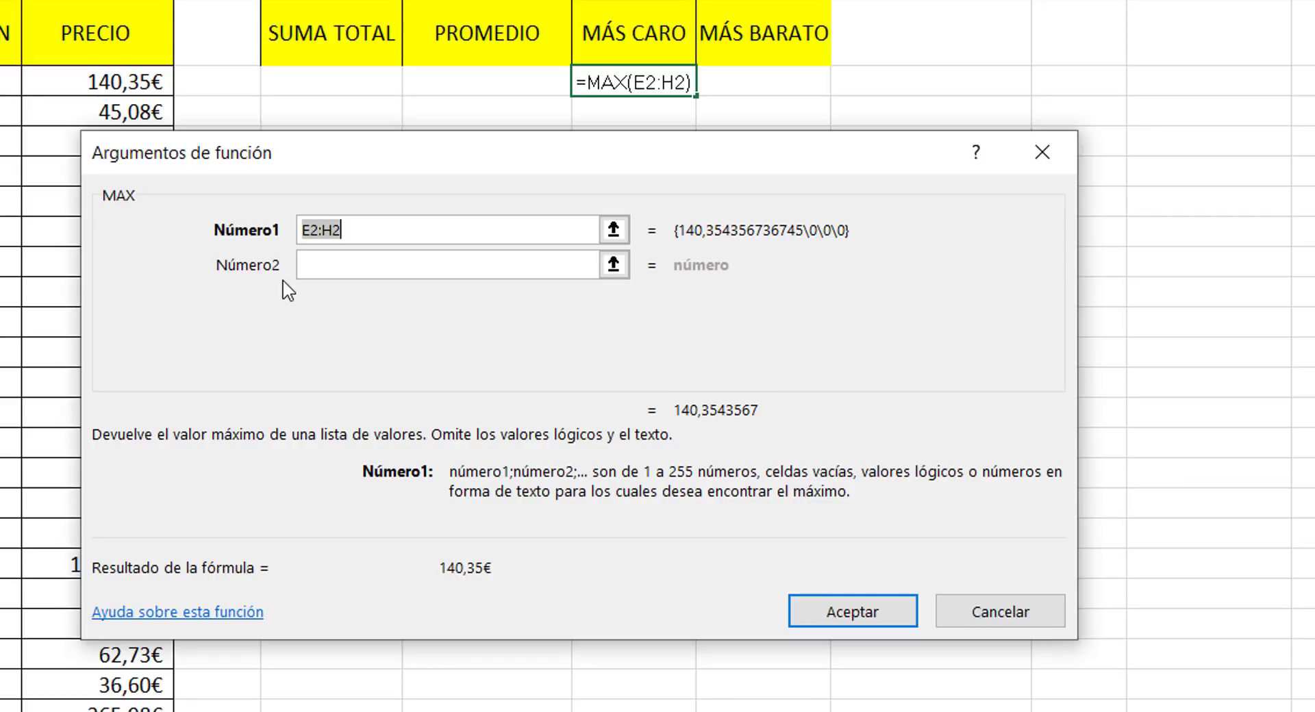
key("ctrl+2")
left_click_drag(327, 277, 261, 365)
key("Escape")
left_click_drag(208, 231, 96, 232)
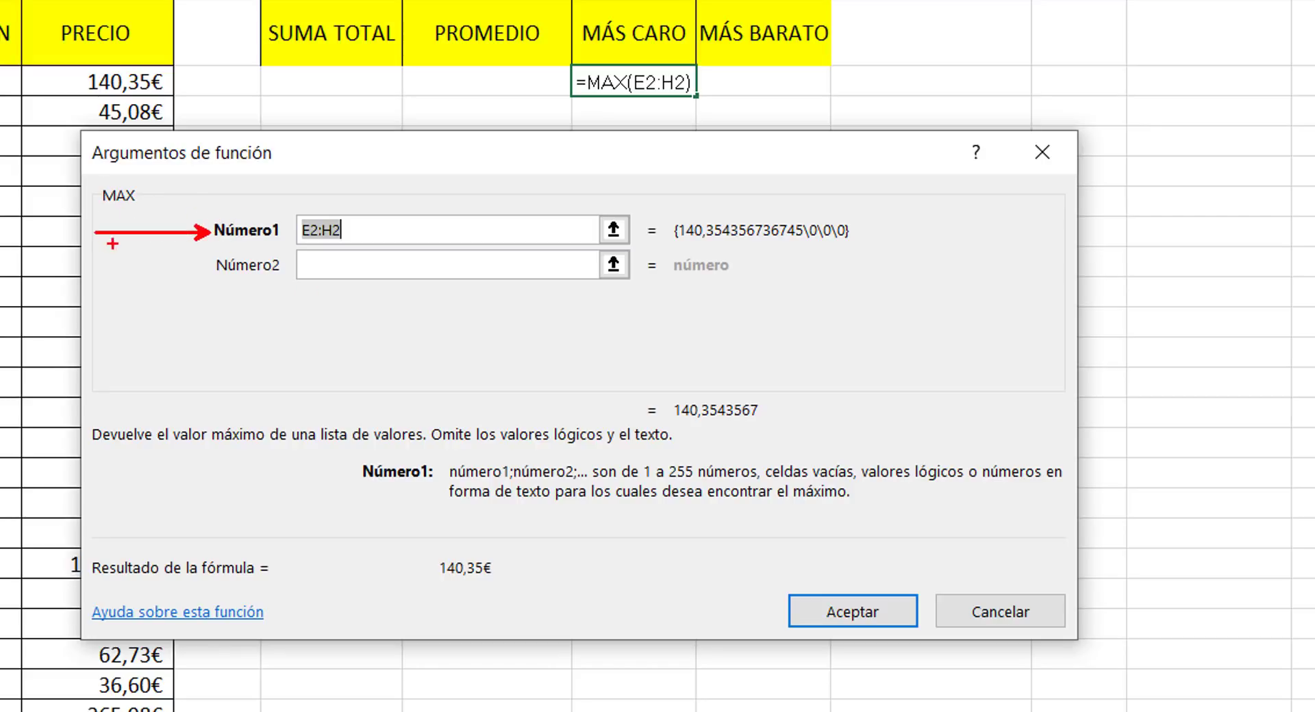
left_click_drag(205, 265, 87, 266)
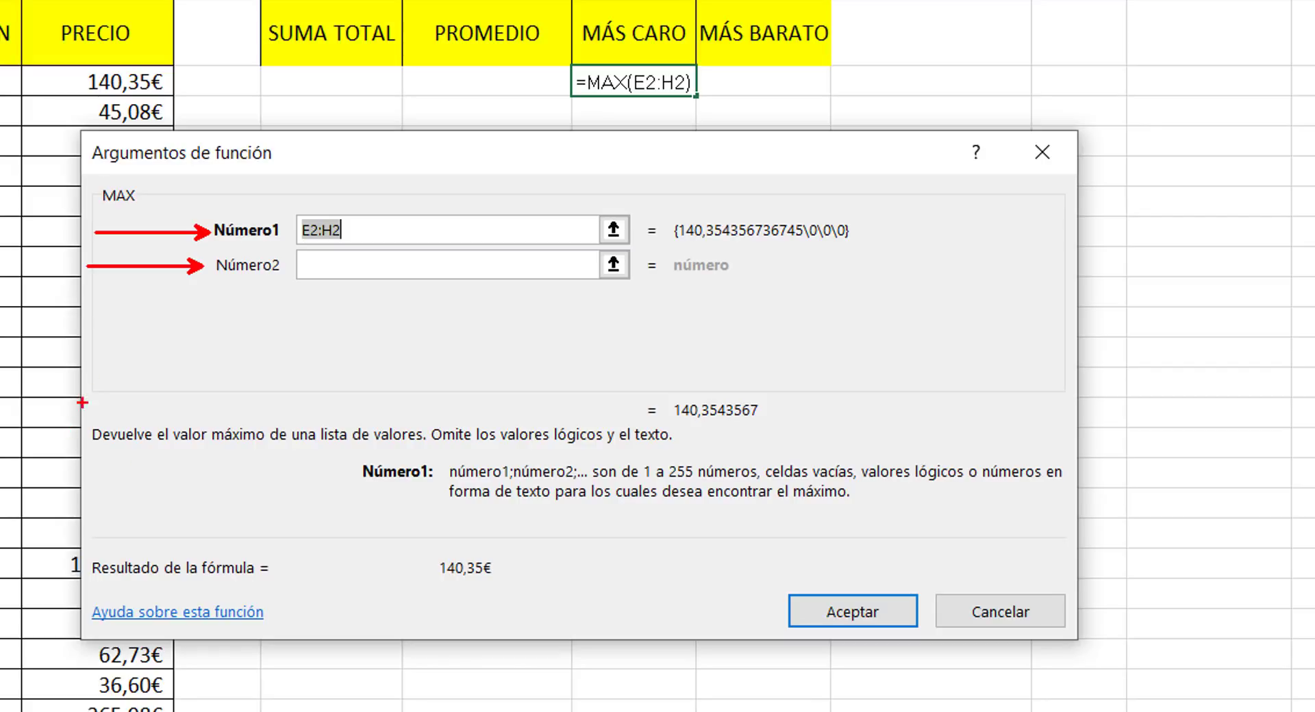
mouse_move(192, 199)
left_mouse_down()
mouse_move(320, 248)
mouse_move(652, 245)
left_mouse_up()
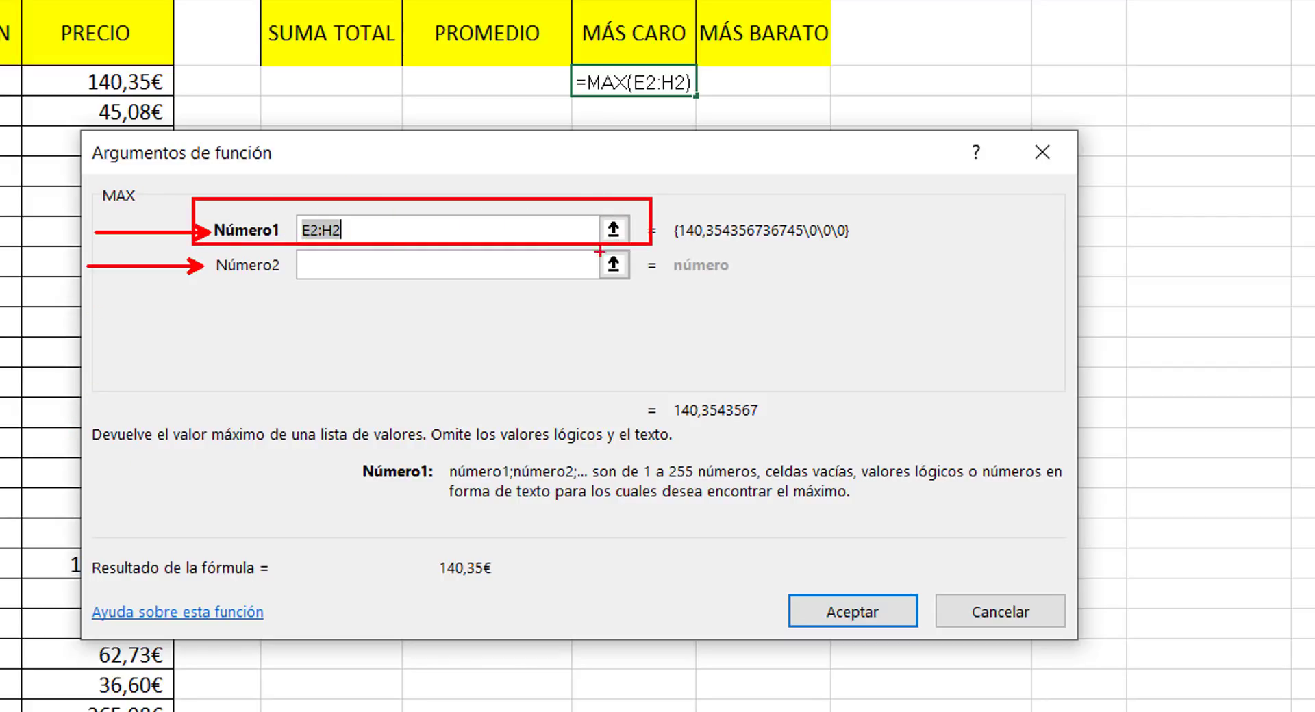
left_click_drag(192, 245, 654, 298)
key("Escape")
Step: Read the MAX function's description and the explanation of which values its Número1 argument accepts
left_click(376, 230)
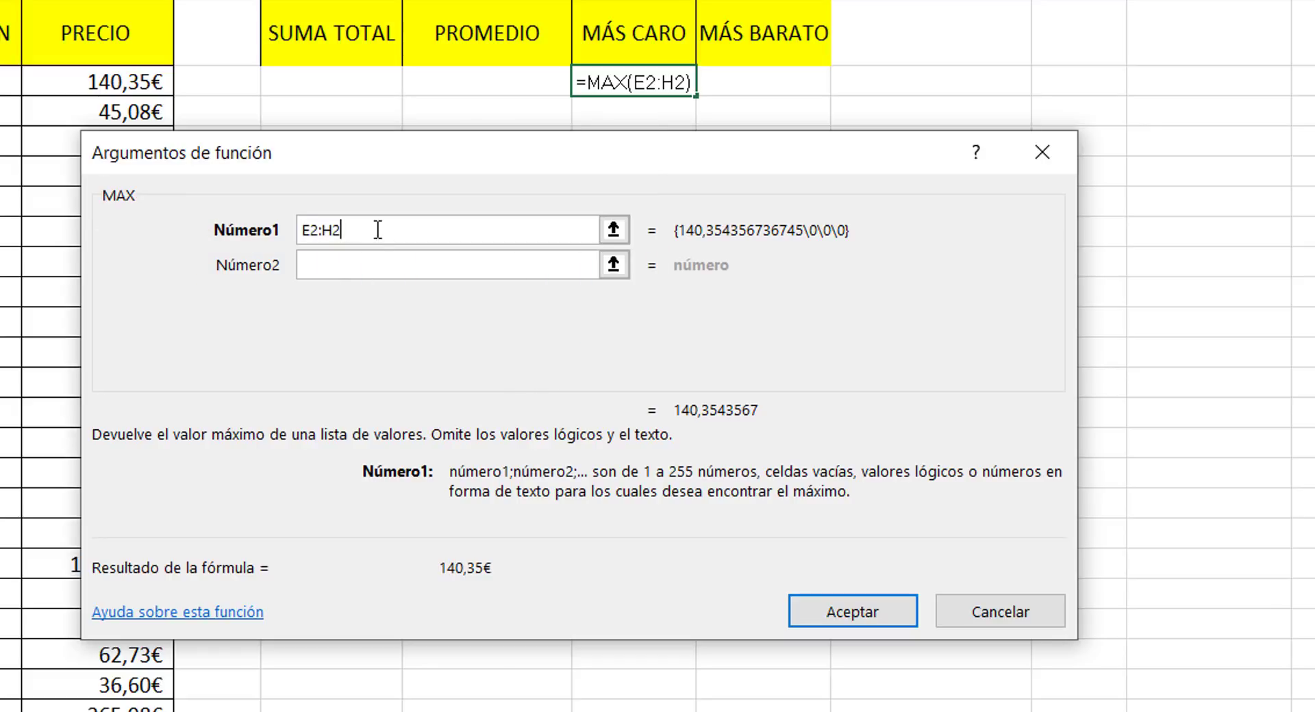
key("ctrl+2")
mouse_move(81, 389)
left_mouse_down()
mouse_move(280, 451)
mouse_move(800, 481)
mouse_move(1074, 524)
left_mouse_up()
left_click_drag(711, 460, 844, 380)
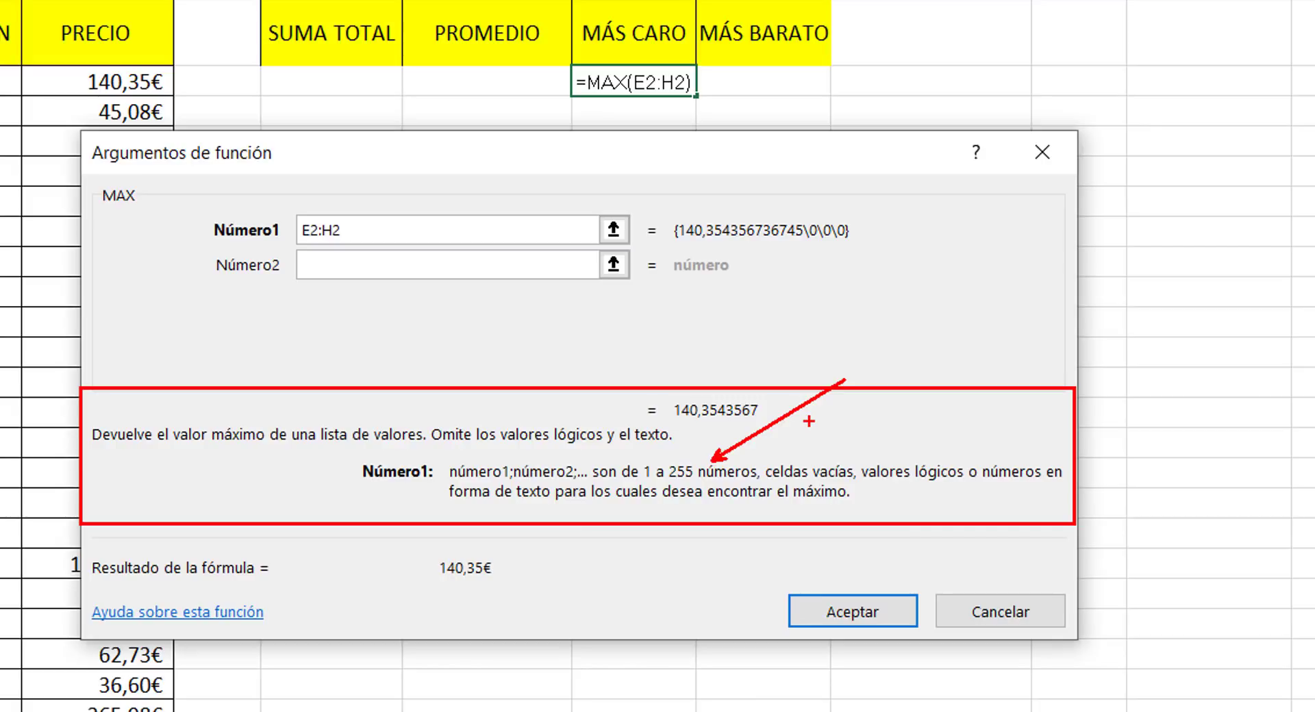
key("Escape")
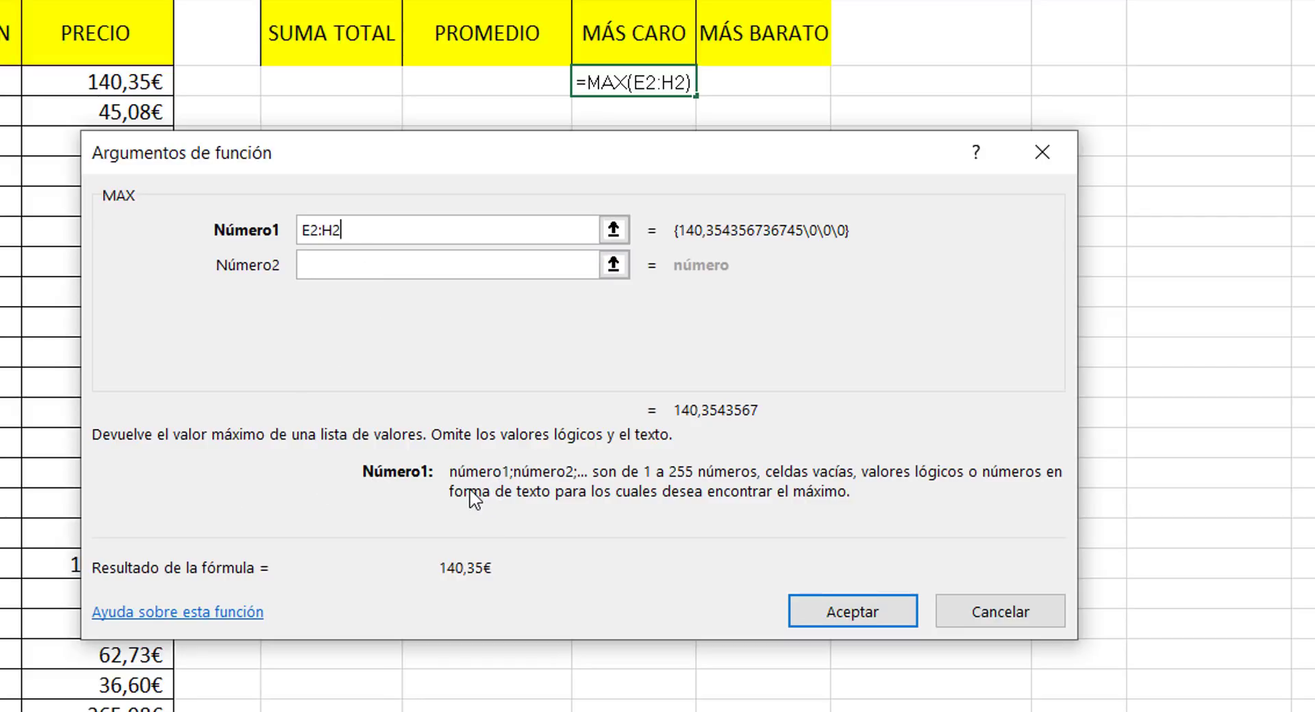
left_click_drag(363, 480, 436, 481)
left_click_drag(587, 461, 597, 400)
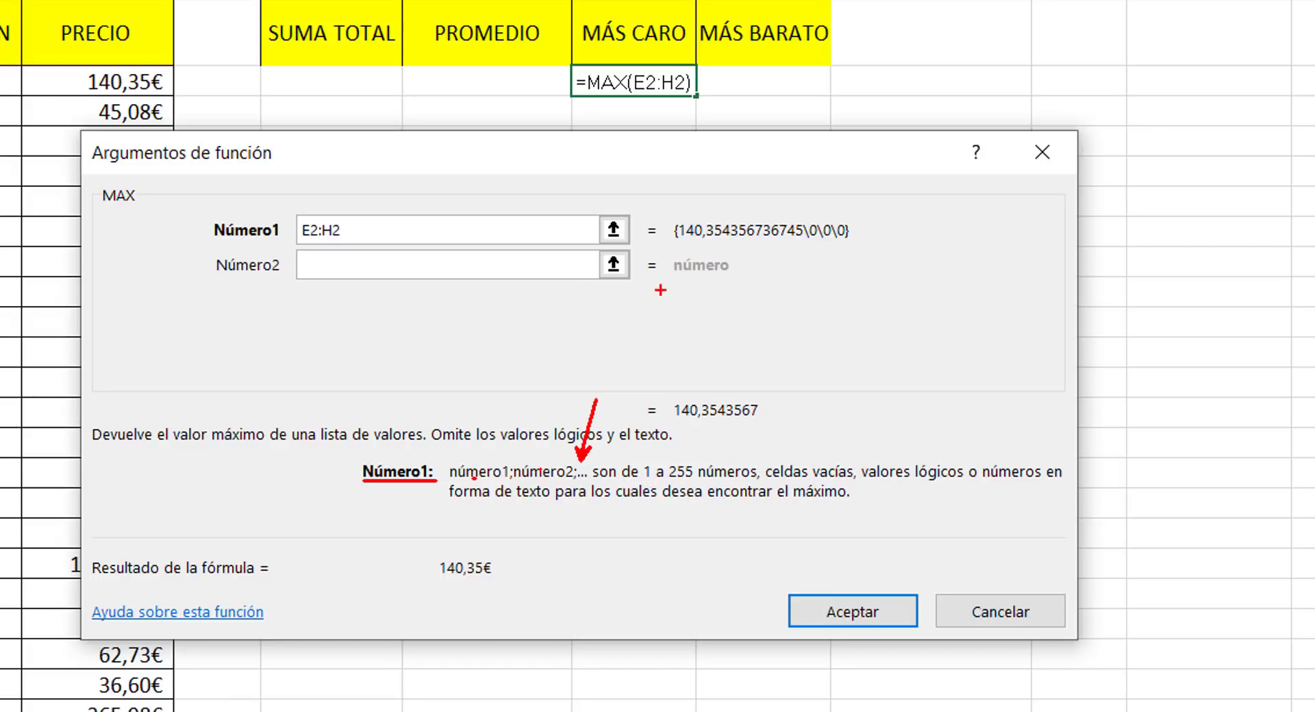
left_click_drag(227, 249, 288, 250)
left_click_drag(215, 295, 299, 294)
mouse_move(225, 335)
left_mouse_down()
mouse_move(295, 335)
mouse_move(275, 359)
mouse_move(314, 387)
left_mouse_up()
key("Escape")
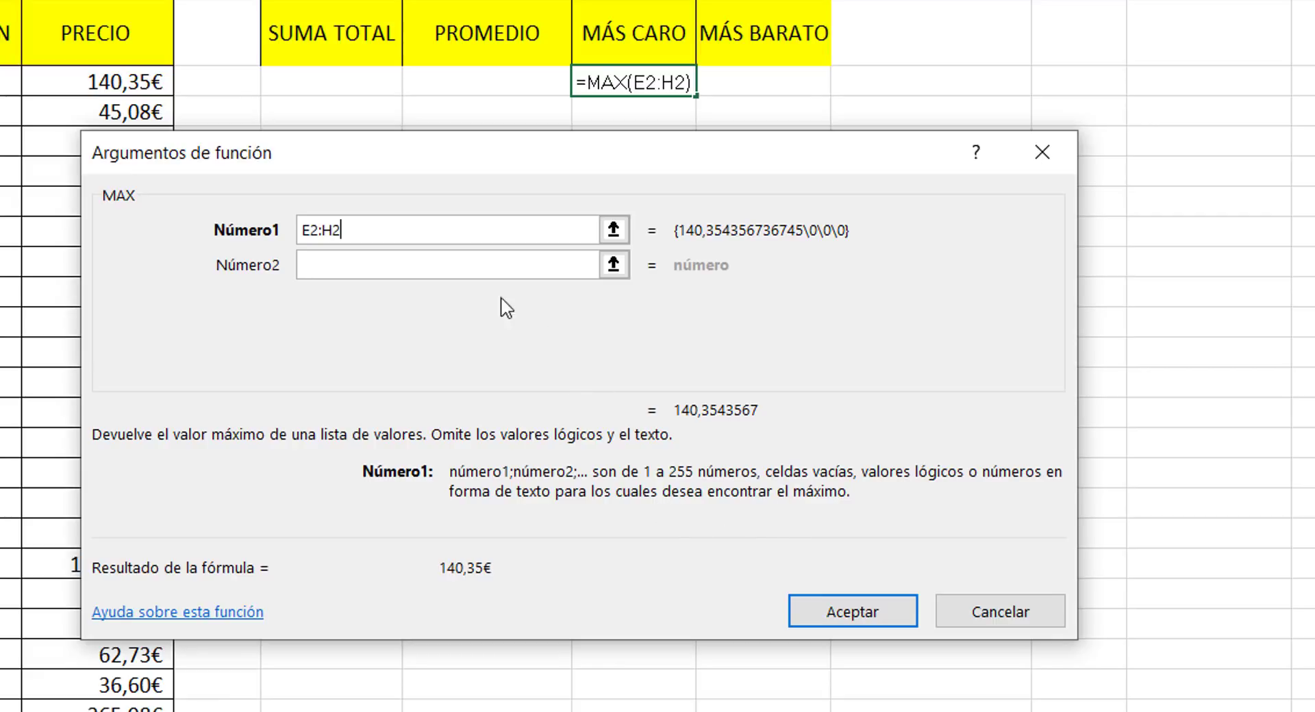
Step: Replace the suggested range in Número1 with e2:e39 and check the formula preview and result
left_click_drag(421, 232, 246, 237)
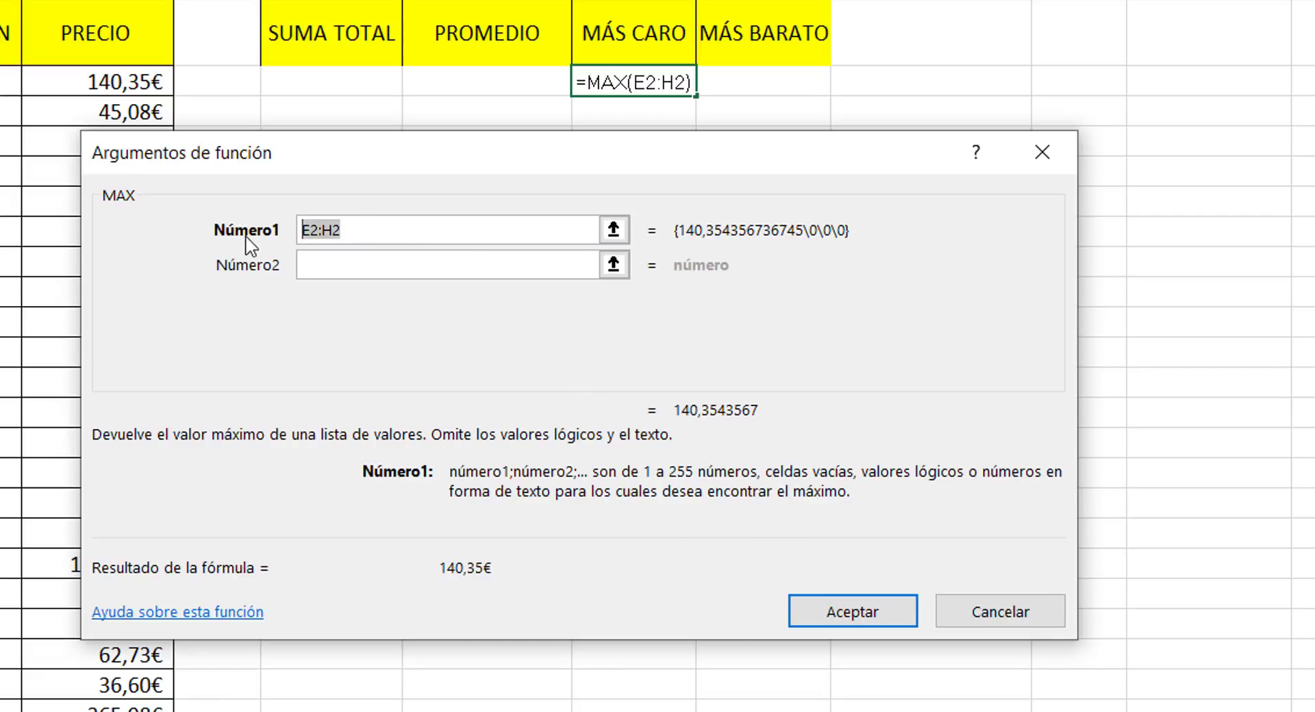
key("BackSpace")
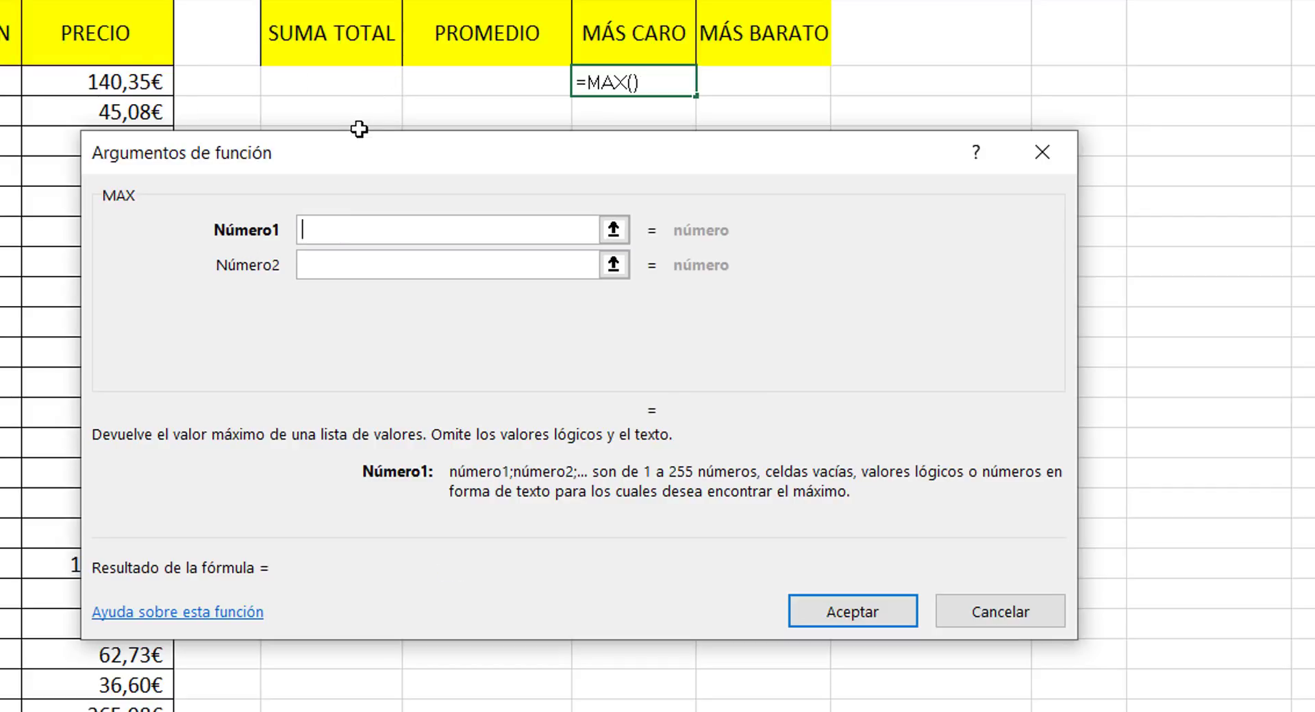
type("e2")
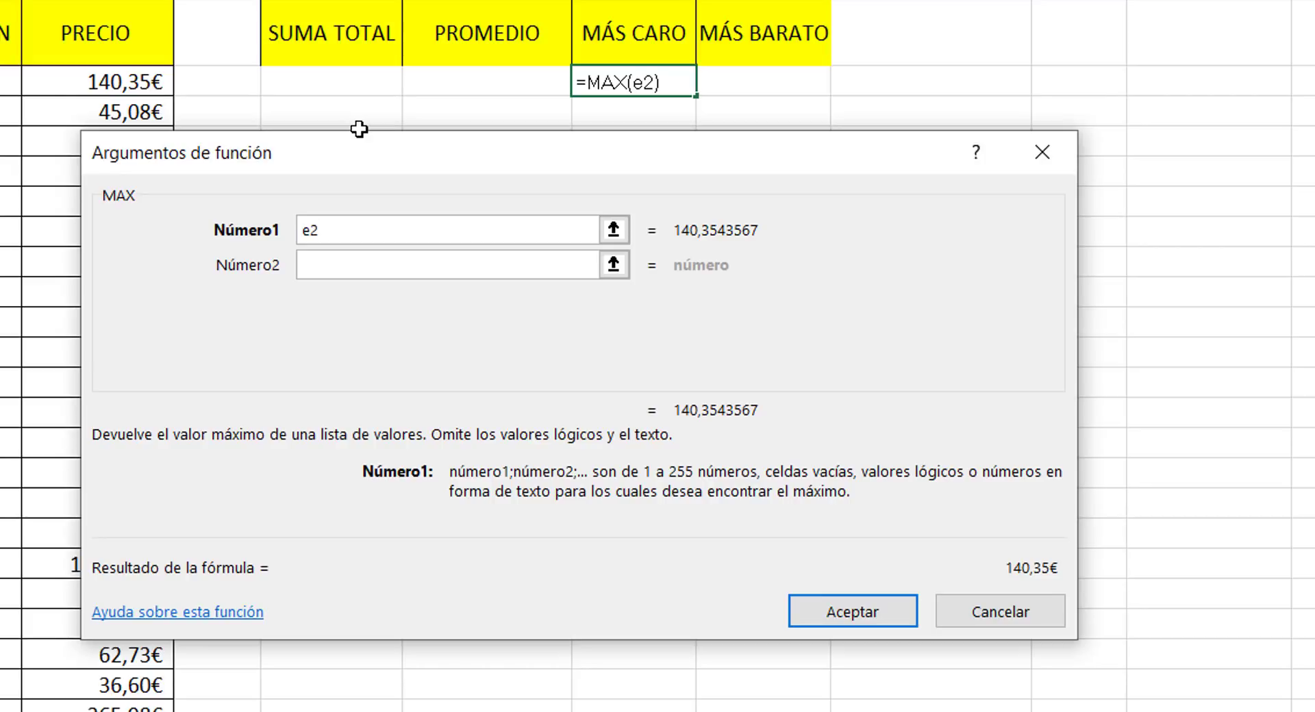
type(":")
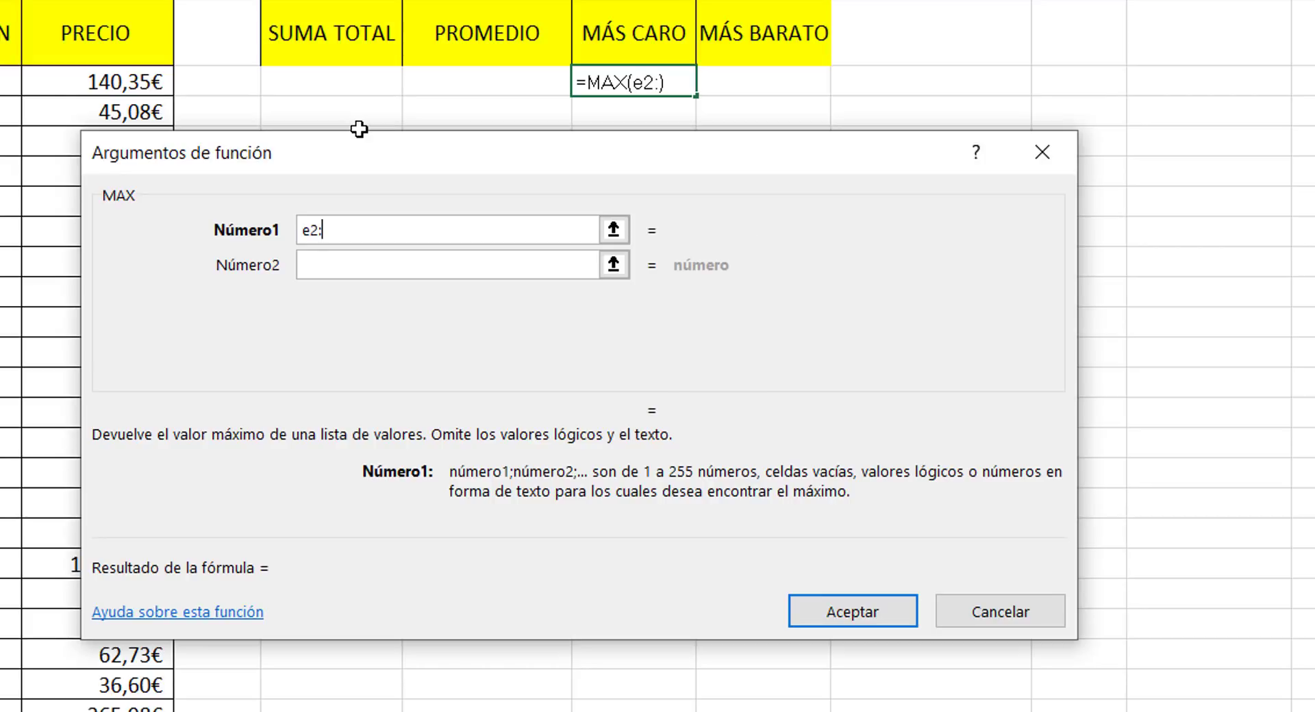
type("e39")
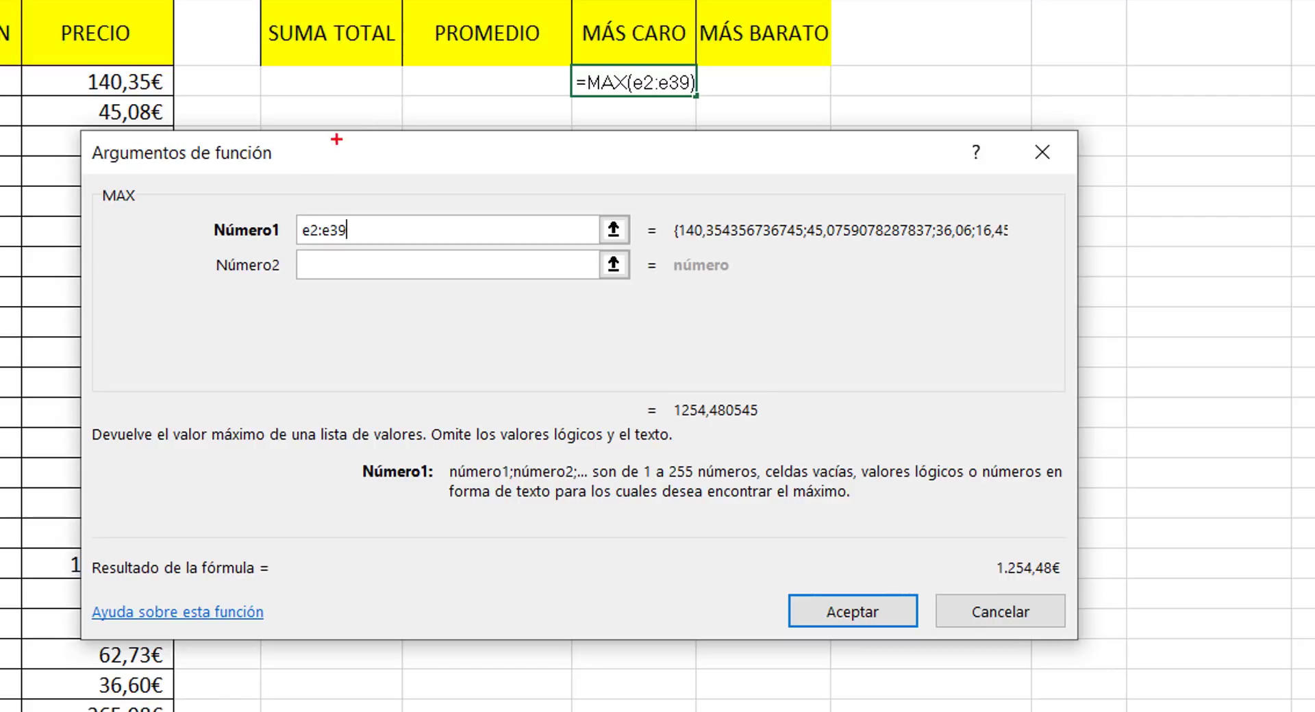
left_click_drag(809, 588, 833, 529)
mouse_move(558, 59)
left_mouse_down()
mouse_move(719, 107)
mouse_move(846, 51)
left_mouse_up()
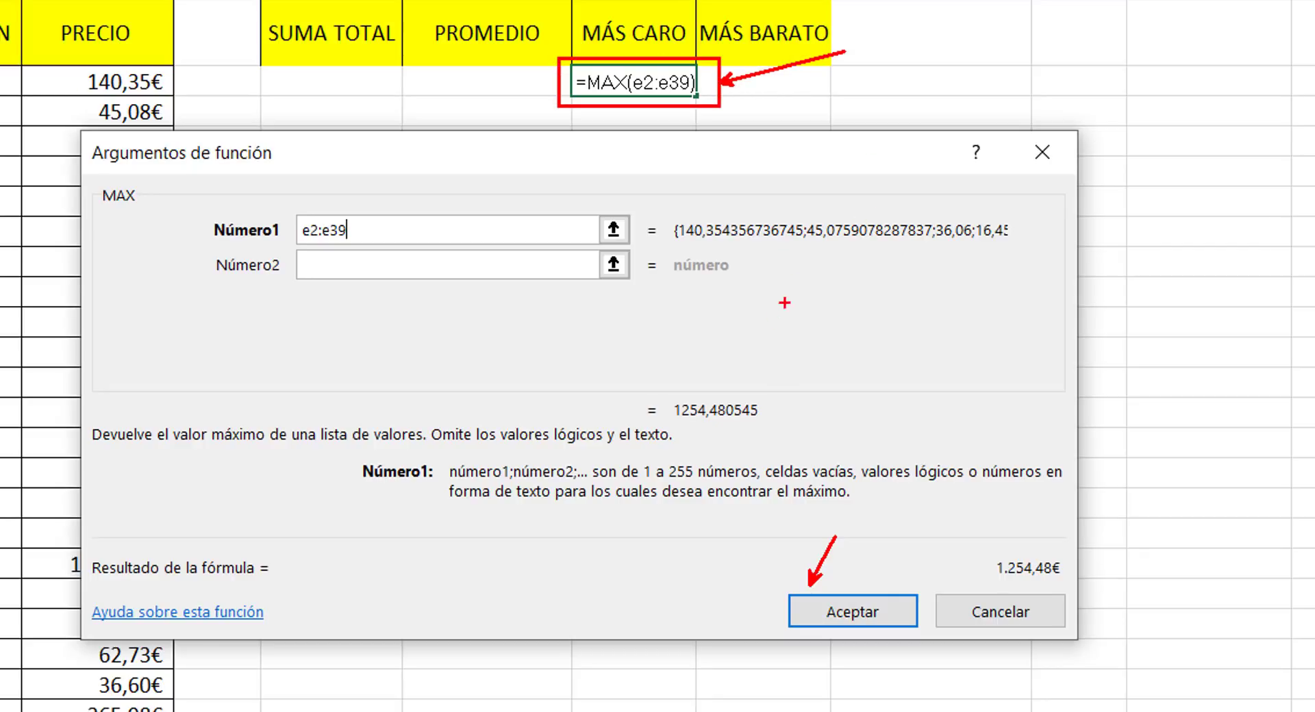
mouse_move(637, 380)
left_mouse_down()
mouse_move(815, 438)
mouse_move(794, 425)
mouse_move(965, 400)
left_mouse_up()
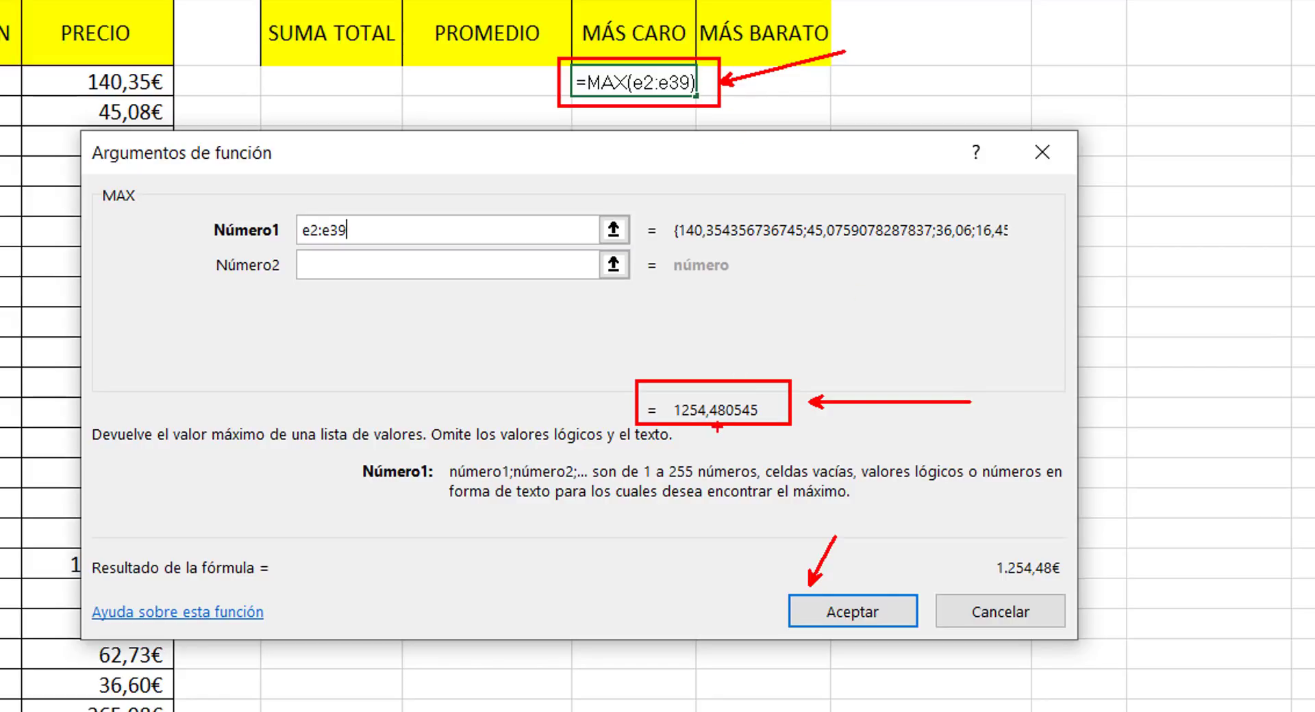
key("Escape")
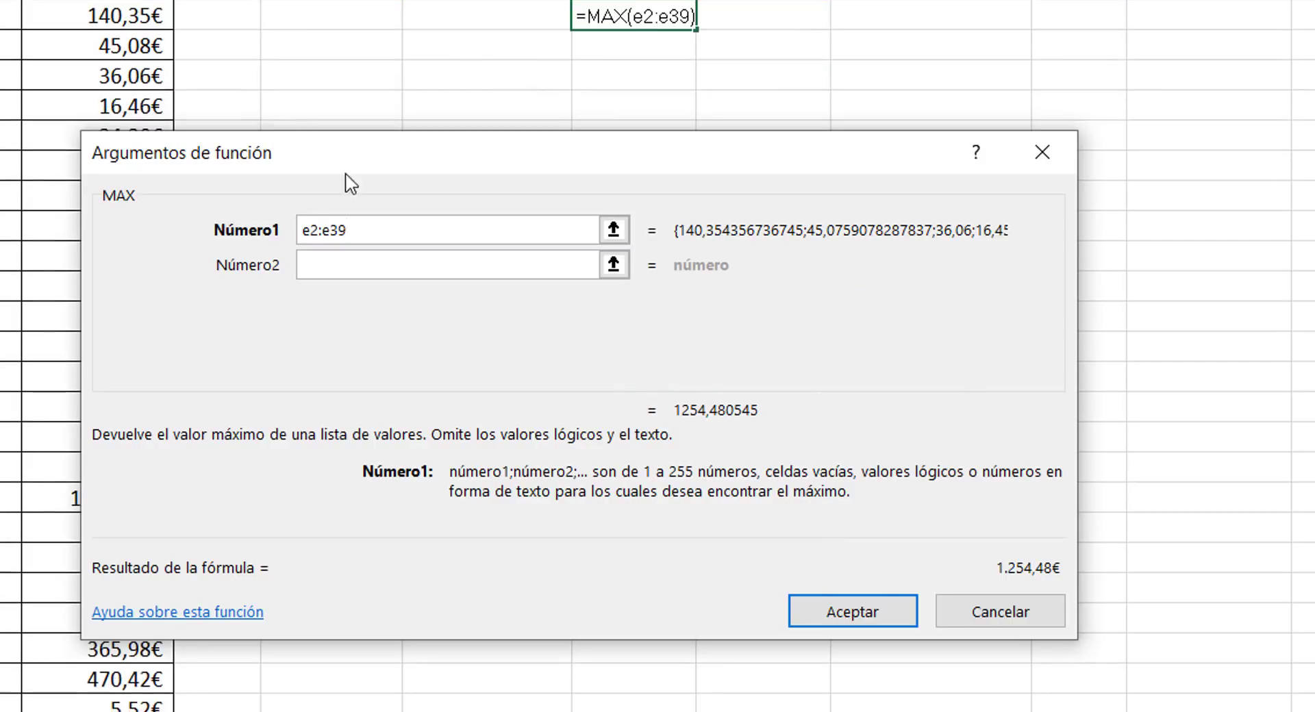
Step: Clear Número1 and pick the price range E2:E39 directly on the sheet as the argument
left_click_drag(369, 237, 269, 230)
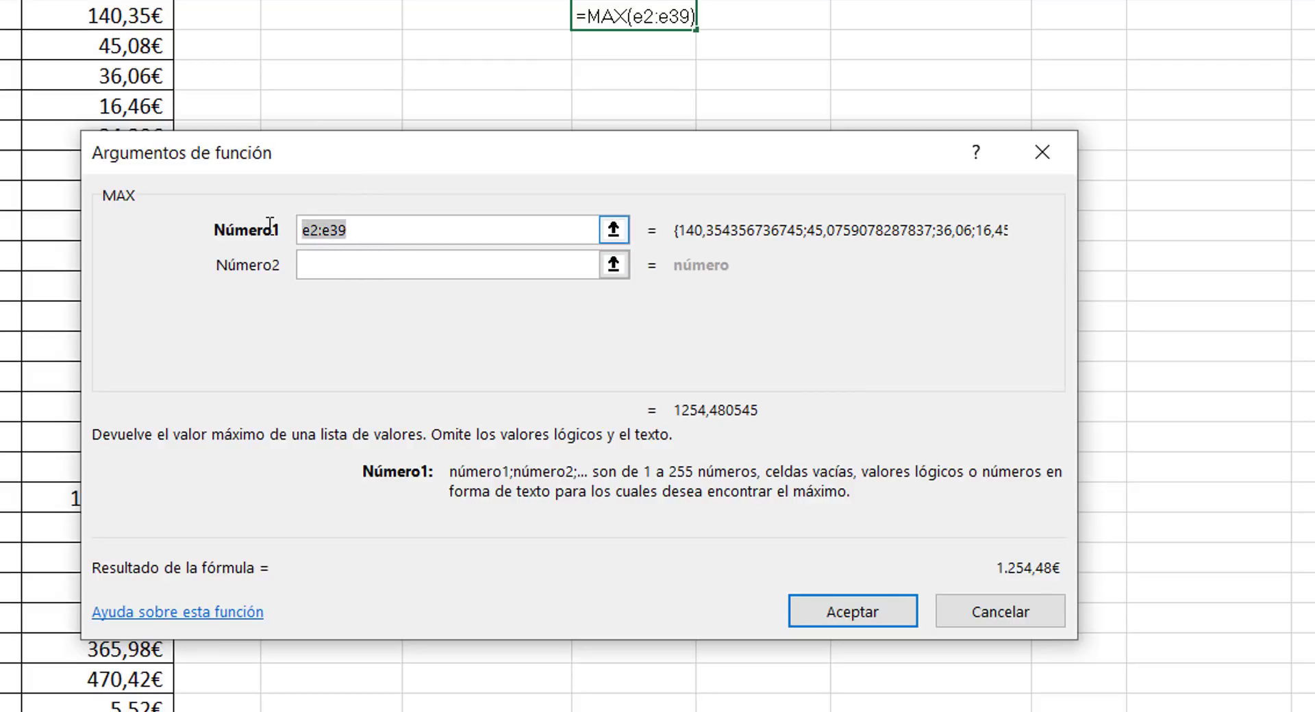
key("Delete")
scroll(273, 229, "up", 1)
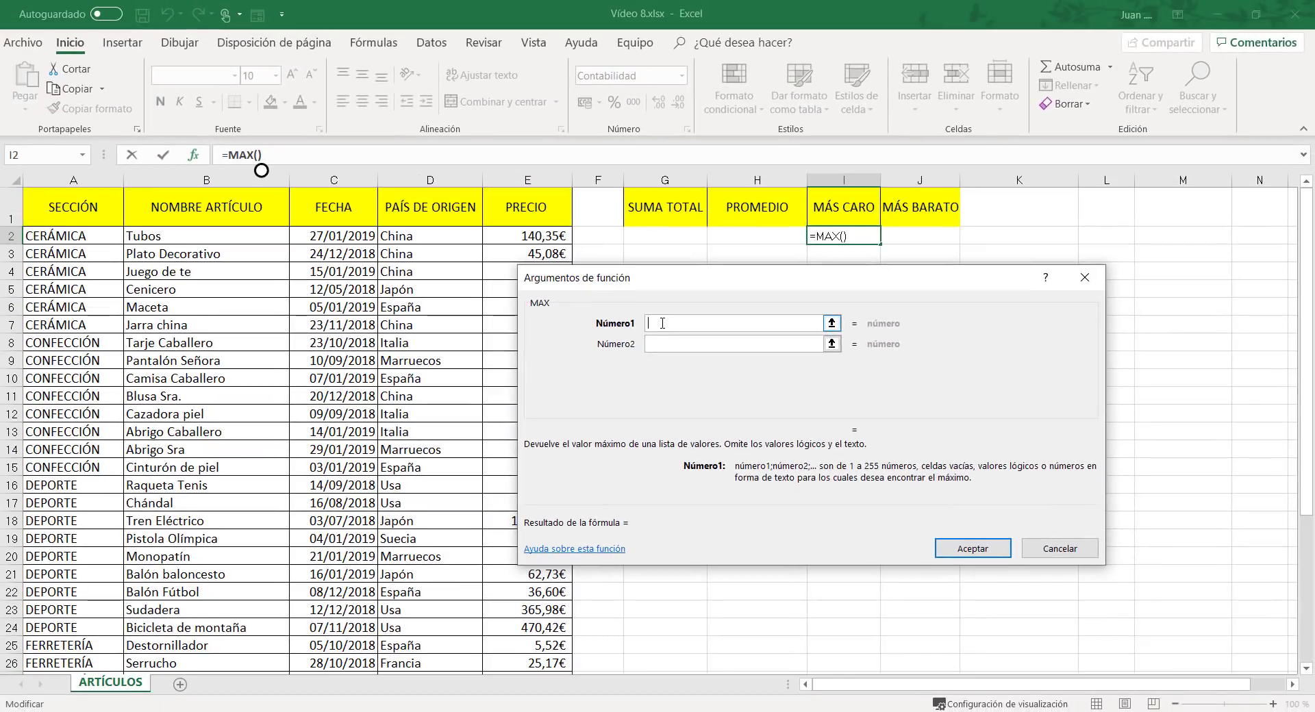
left_click_drag(498, 233, 510, 704)
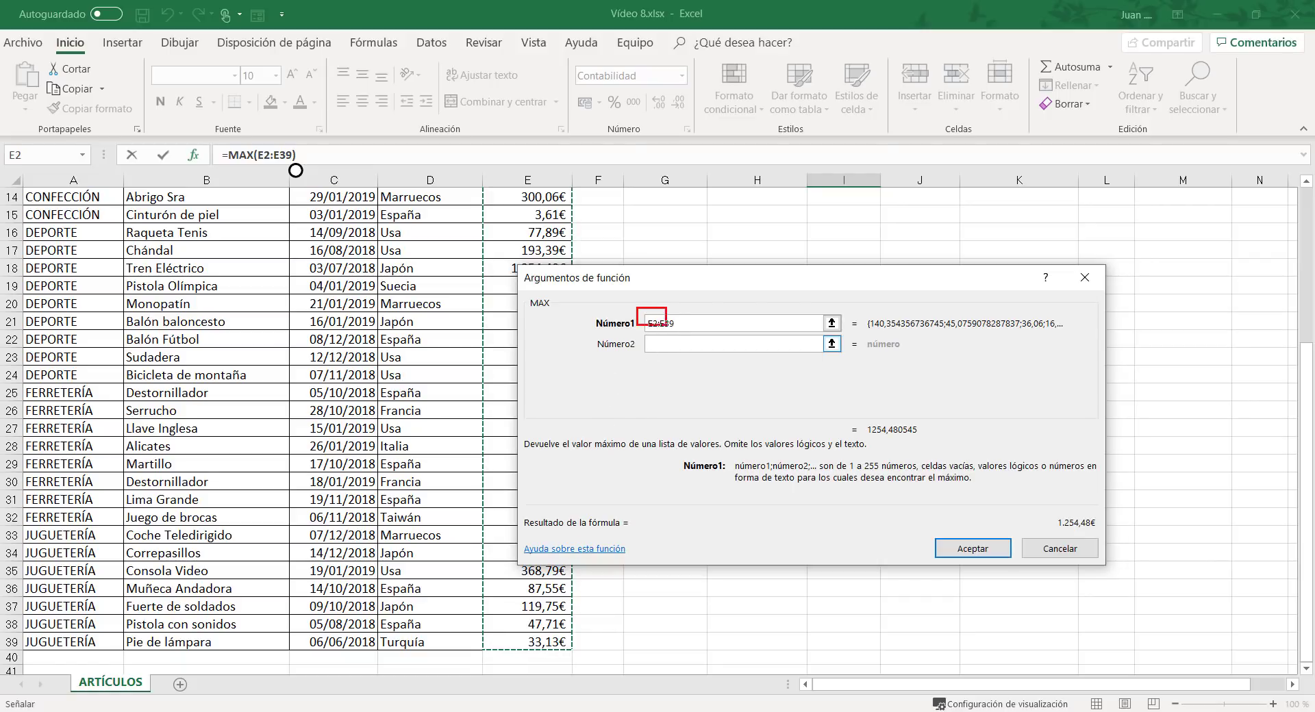
key("Escape")
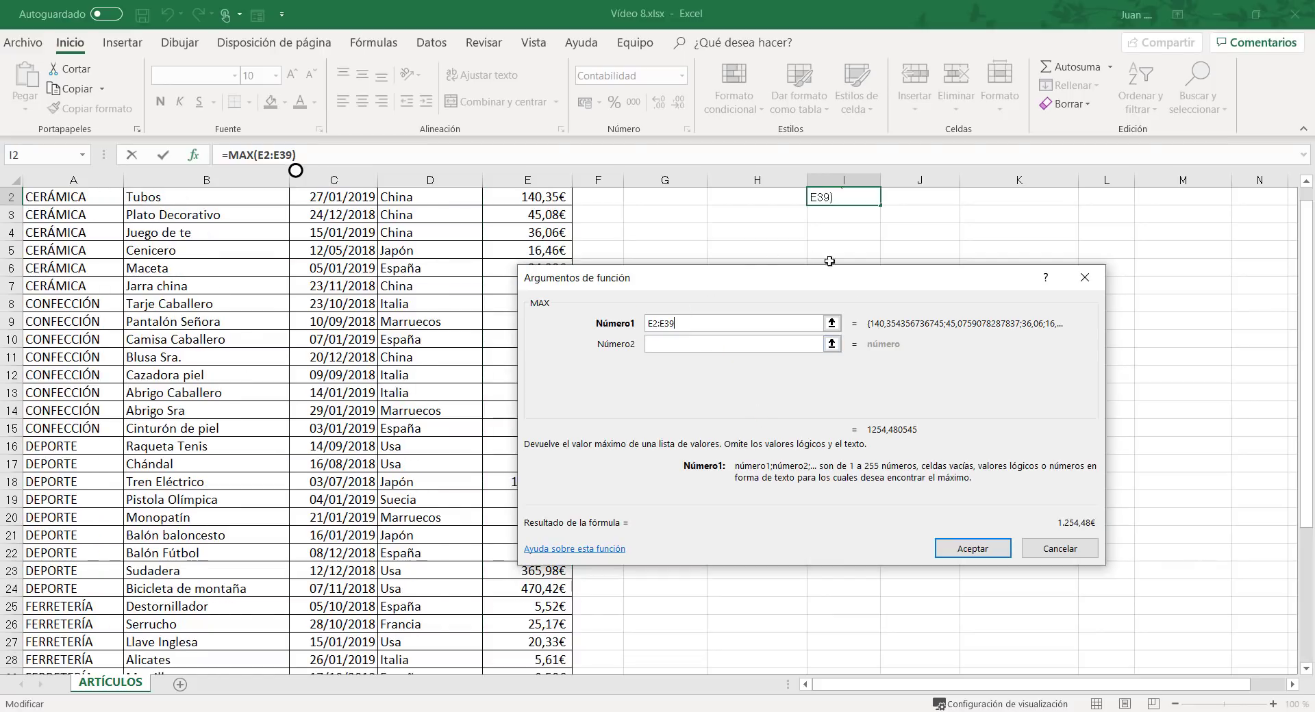
Step: Cancel the MAX function and widen column I, which holds the MÁS CARO heading
scroll(1126, 346, "up", 1)
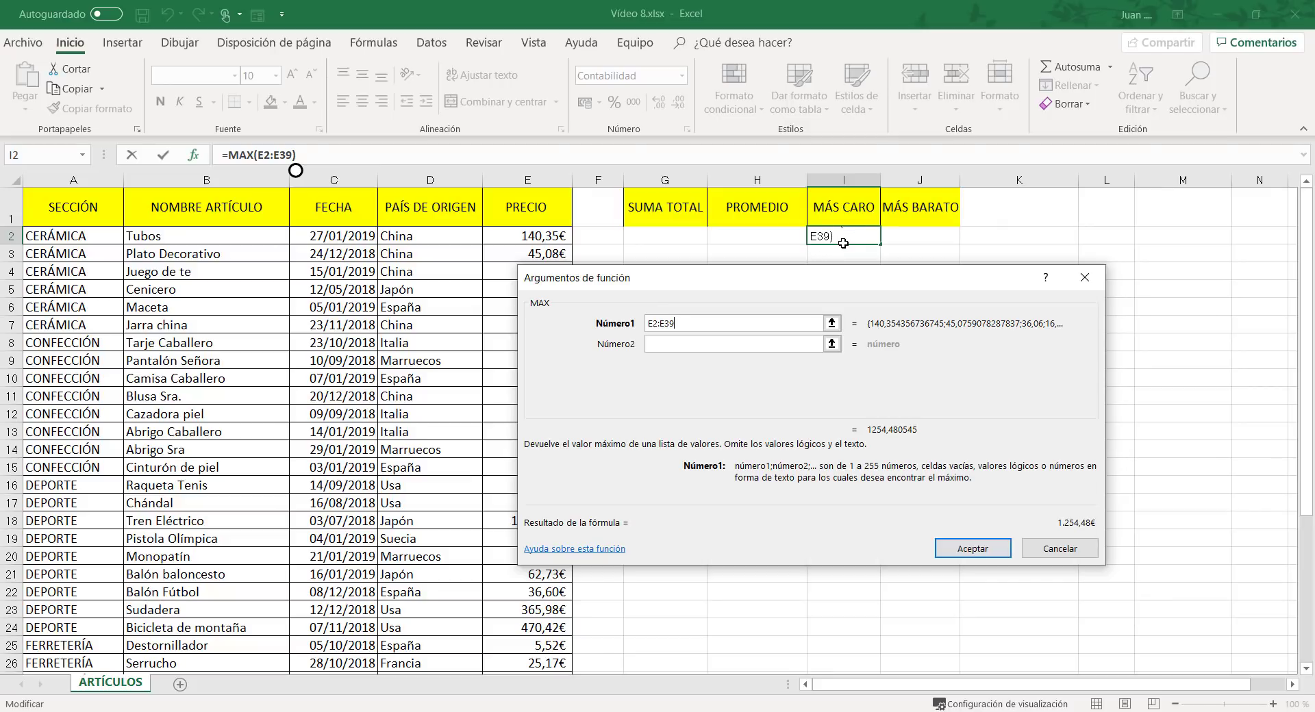
left_click_drag(866, 234, 974, 234)
scroll(962, 252, "down", 1)
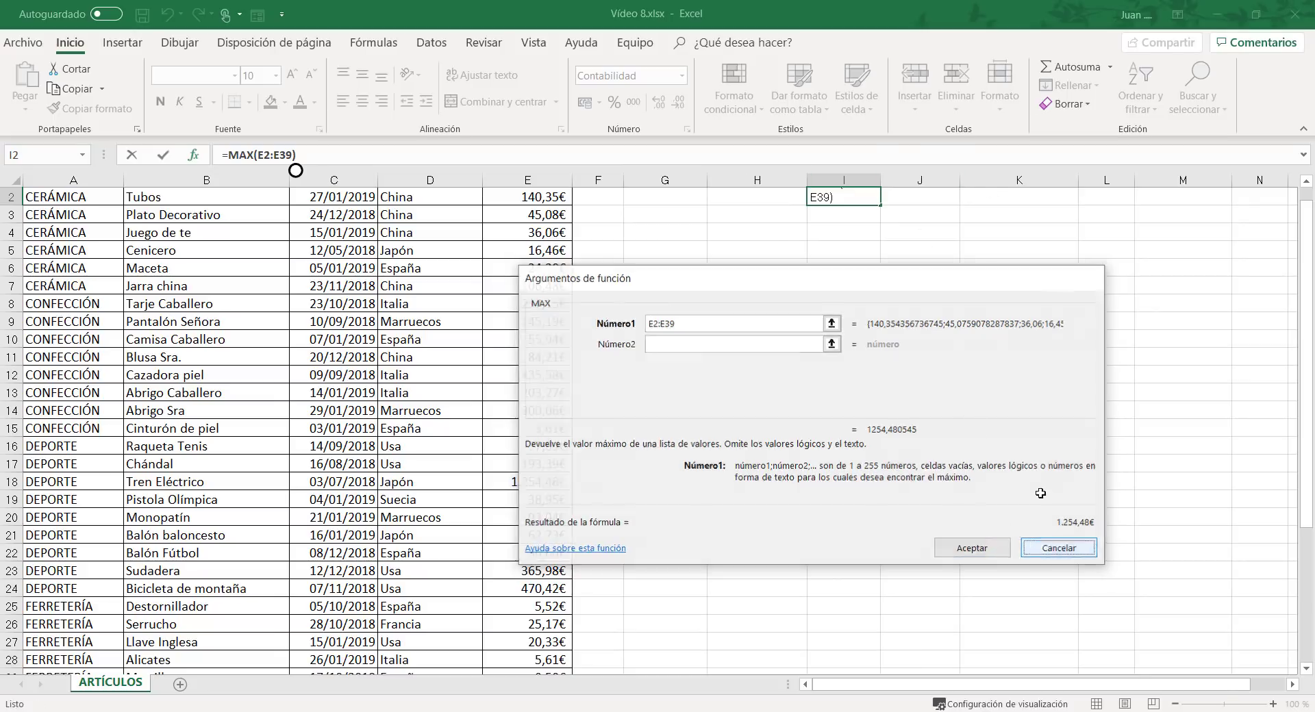
left_click(1040, 549)
scroll(909, 361, "up", 1)
left_click_drag(877, 177, 924, 177)
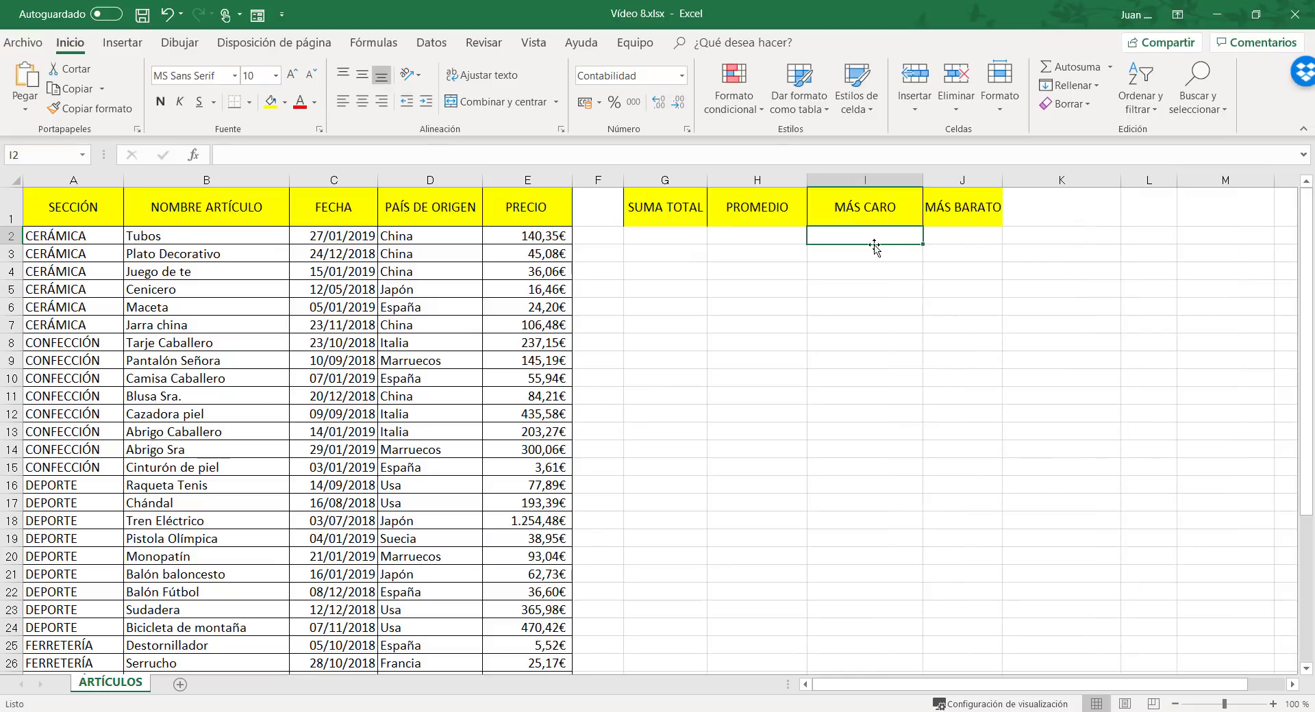
Step: Insert the MAX function in I2, with the price range E2:E39 selected on the sheet as Número1
left_click(192, 157)
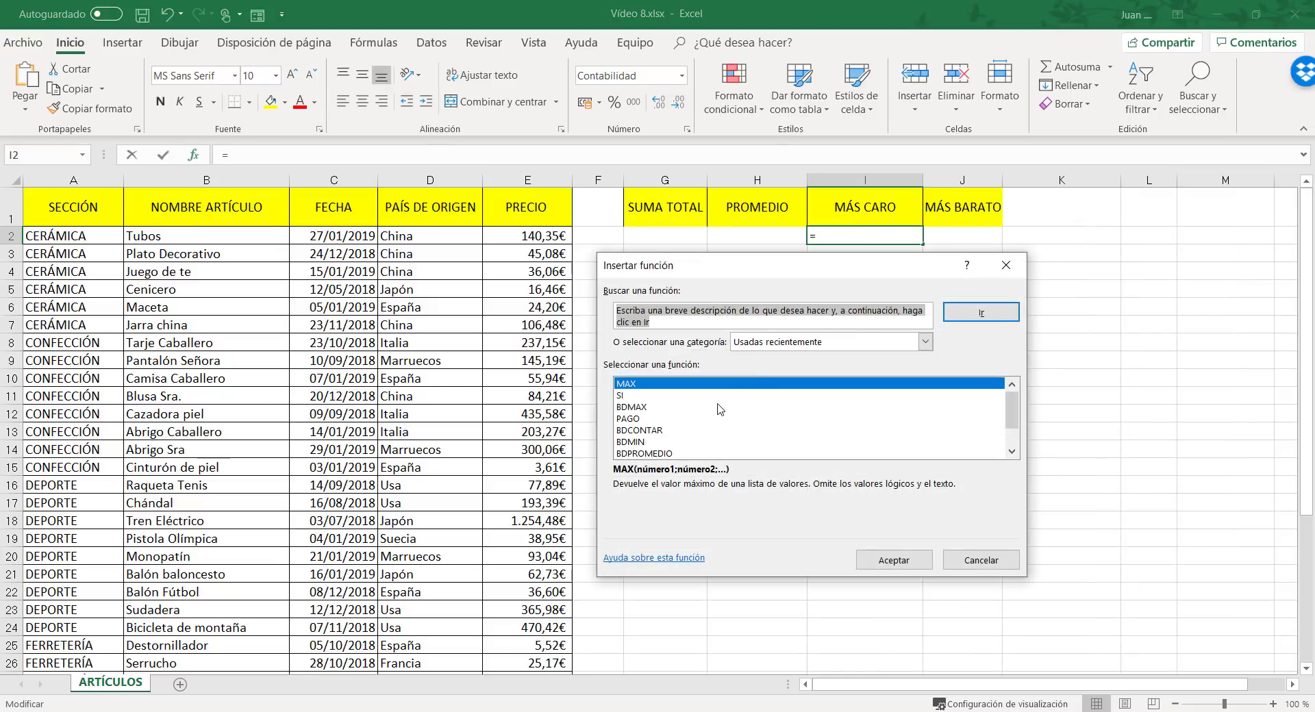
left_click(893, 560)
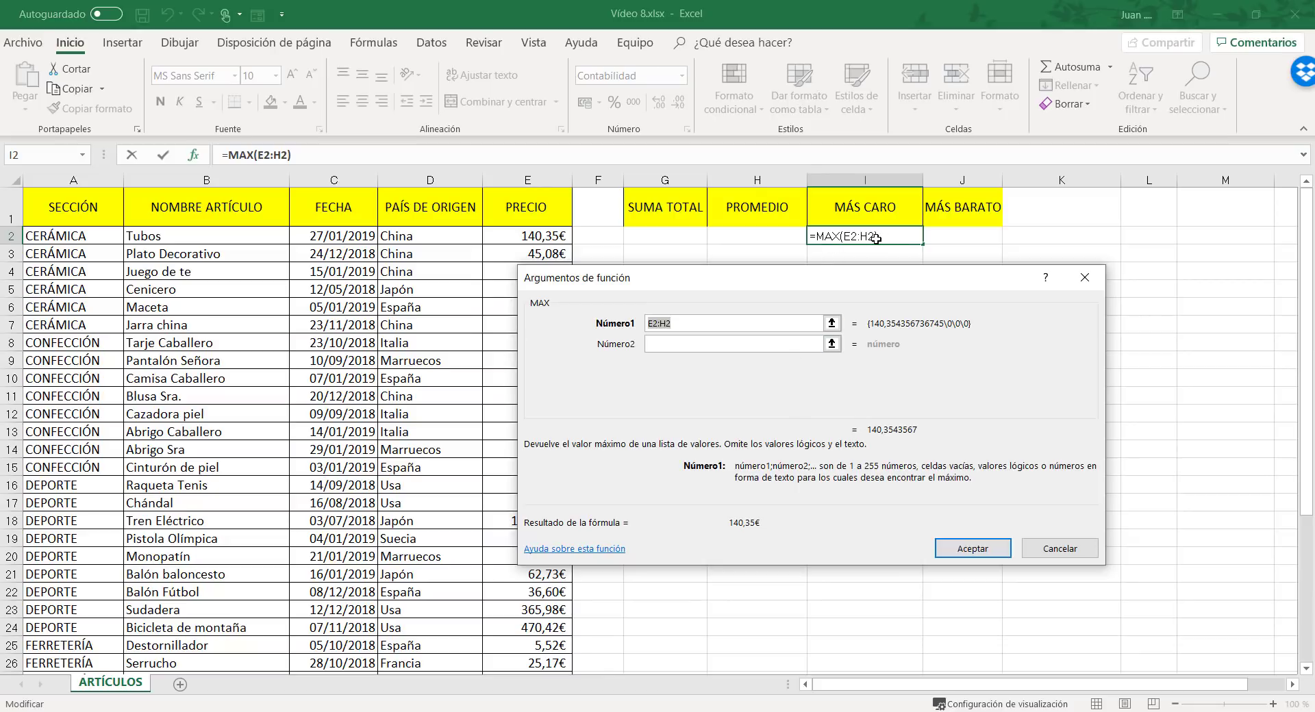
left_click(533, 237)
left_click_drag(531, 278, 527, 644)
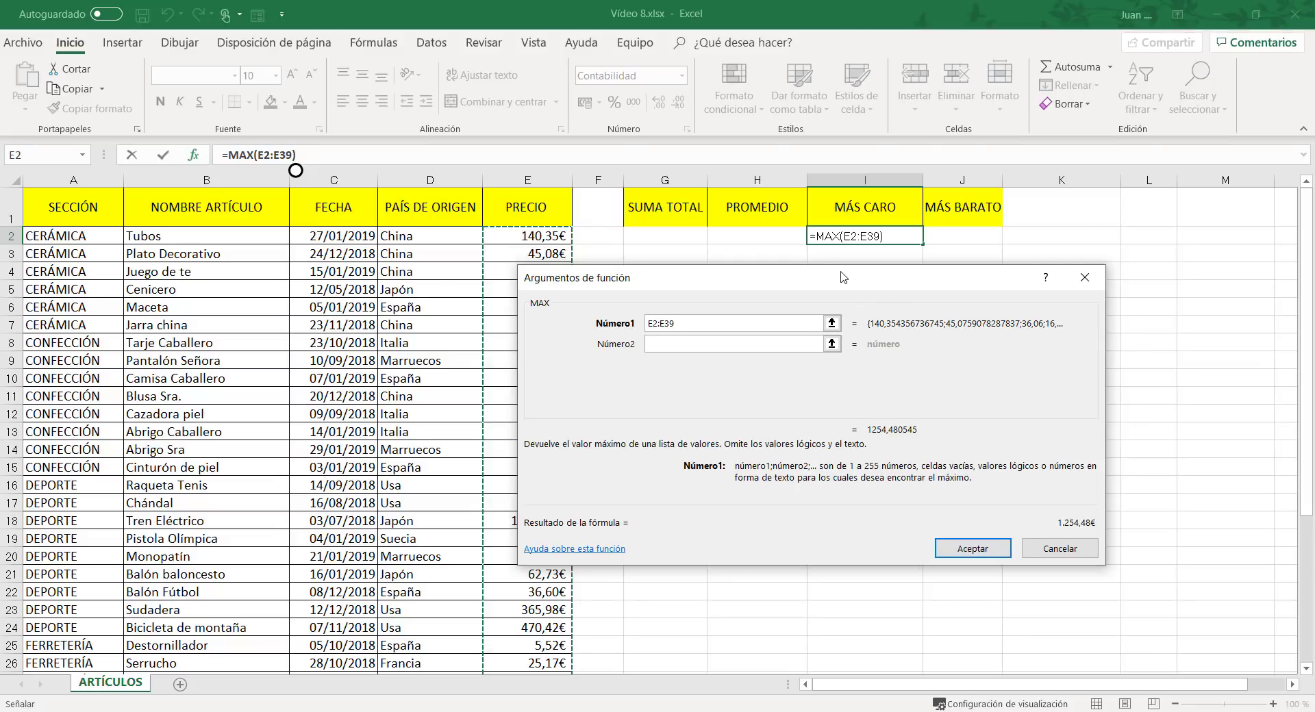
left_click_drag(837, 277, 909, 279)
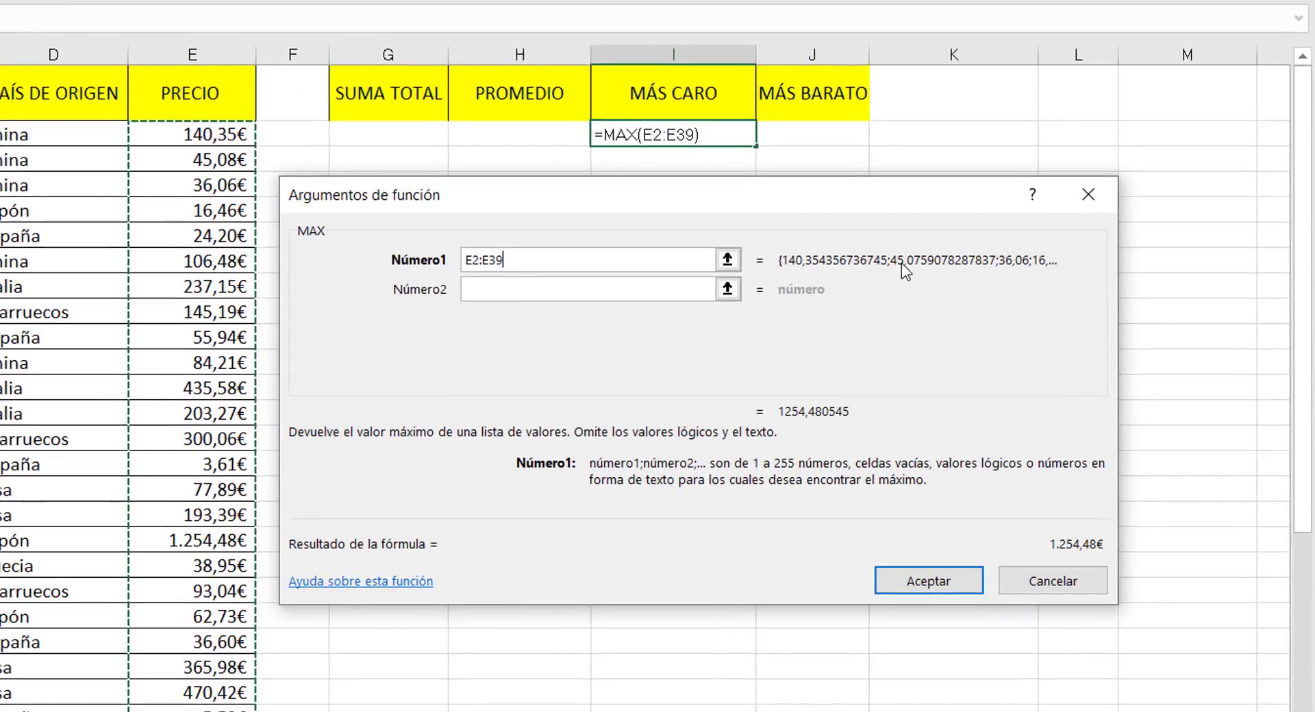
left_click(930, 582)
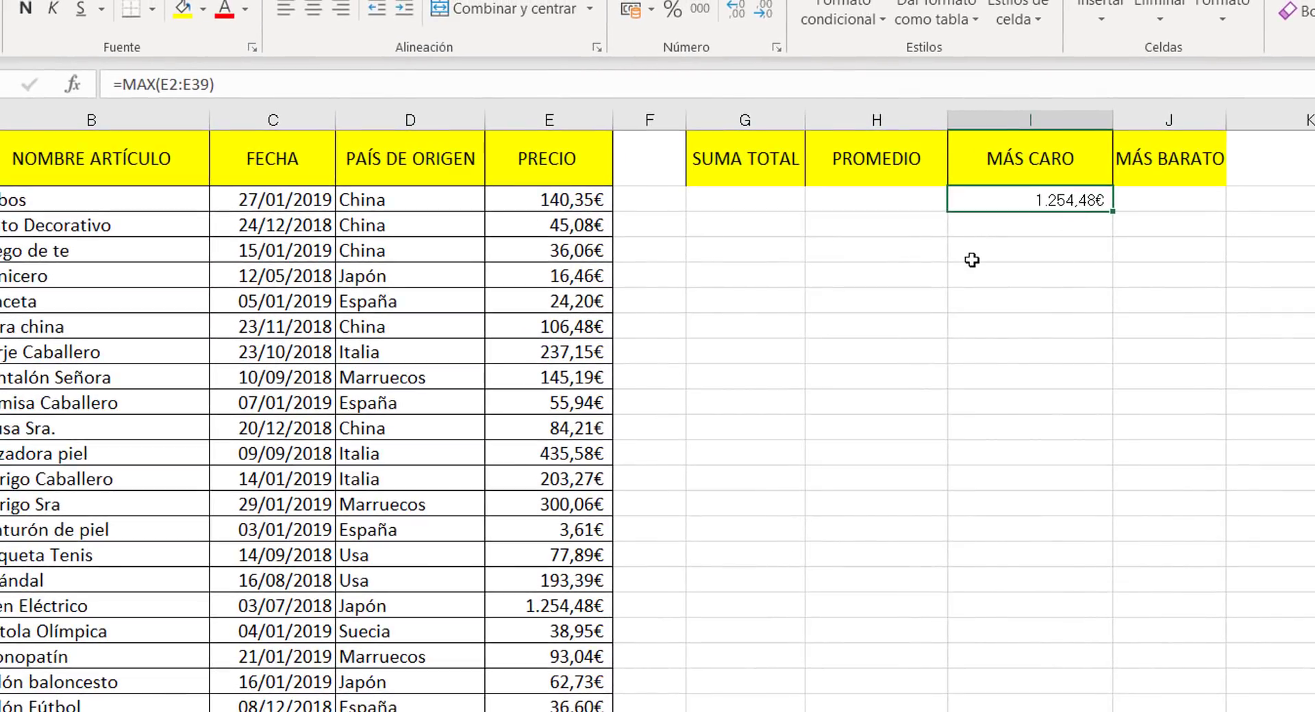
Step: Check the MAX formula of I2 and clear the cell's contents
key("ctrl+2")
left_click_drag(98, 62, 235, 113)
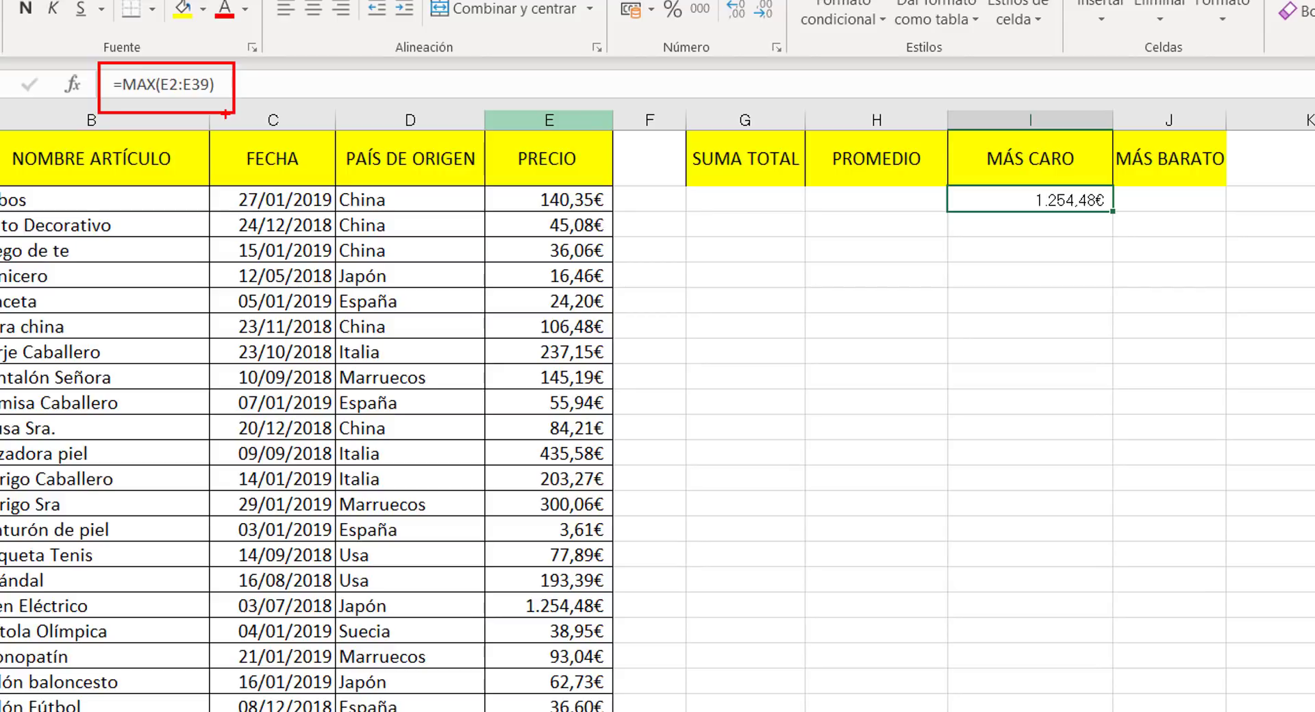
key("Escape")
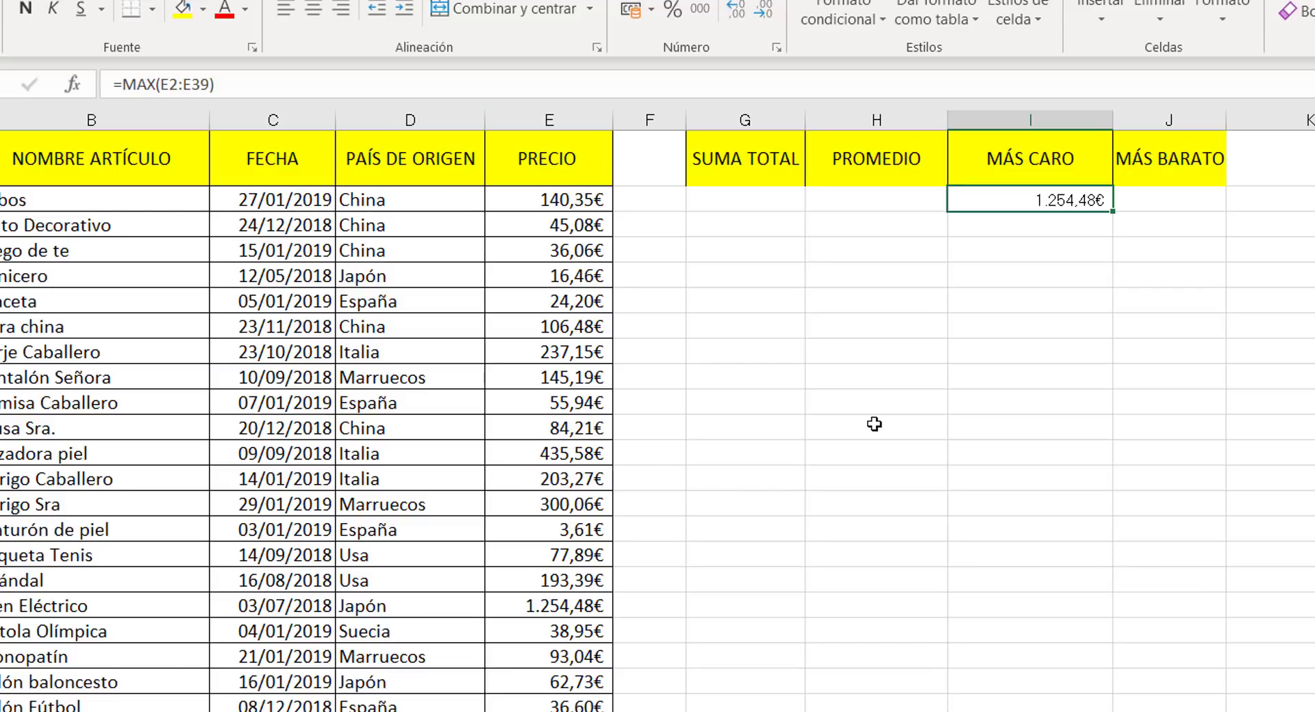
key("Delete")
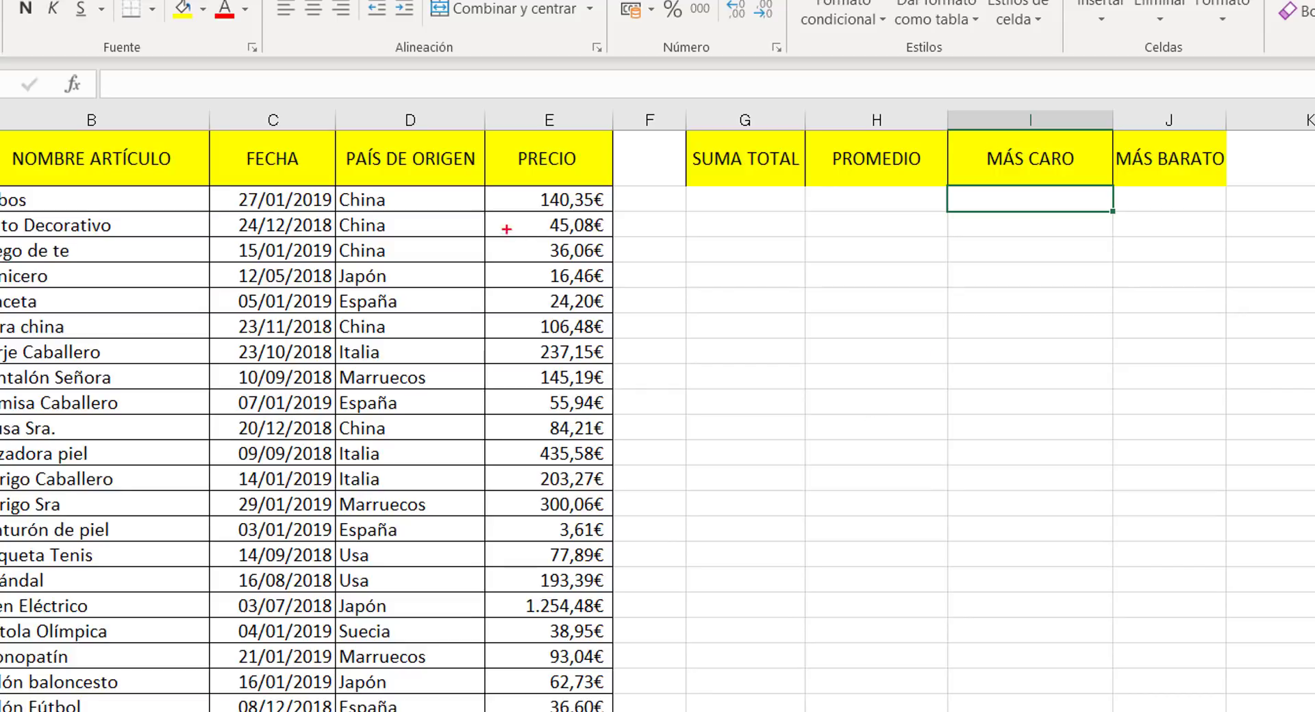
left_click_drag(486, 181, 614, 315)
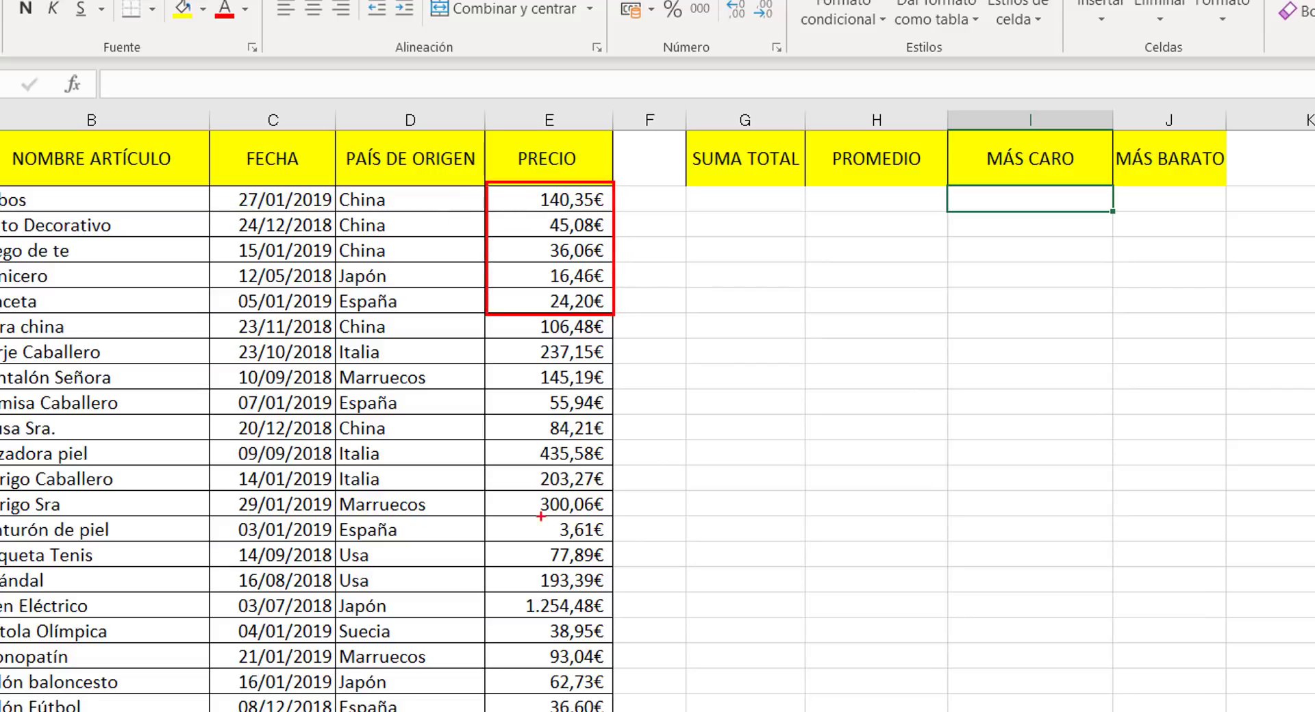
mouse_move(484, 543)
left_mouse_down()
mouse_move(636, 711)
mouse_move(624, 711)
left_mouse_up()
left_click_drag(656, 254, 774, 214)
left_click_drag(664, 709, 751, 696)
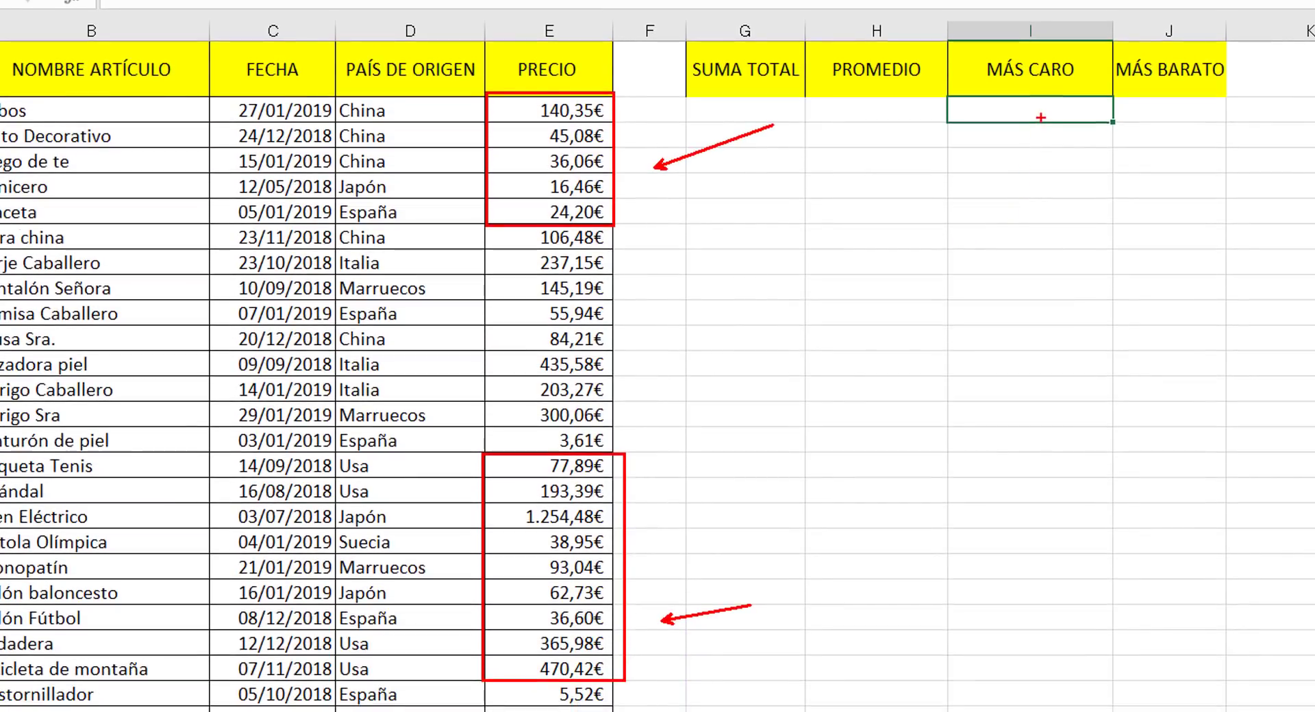
left_click_drag(1041, 209, 962, 400)
key("Escape")
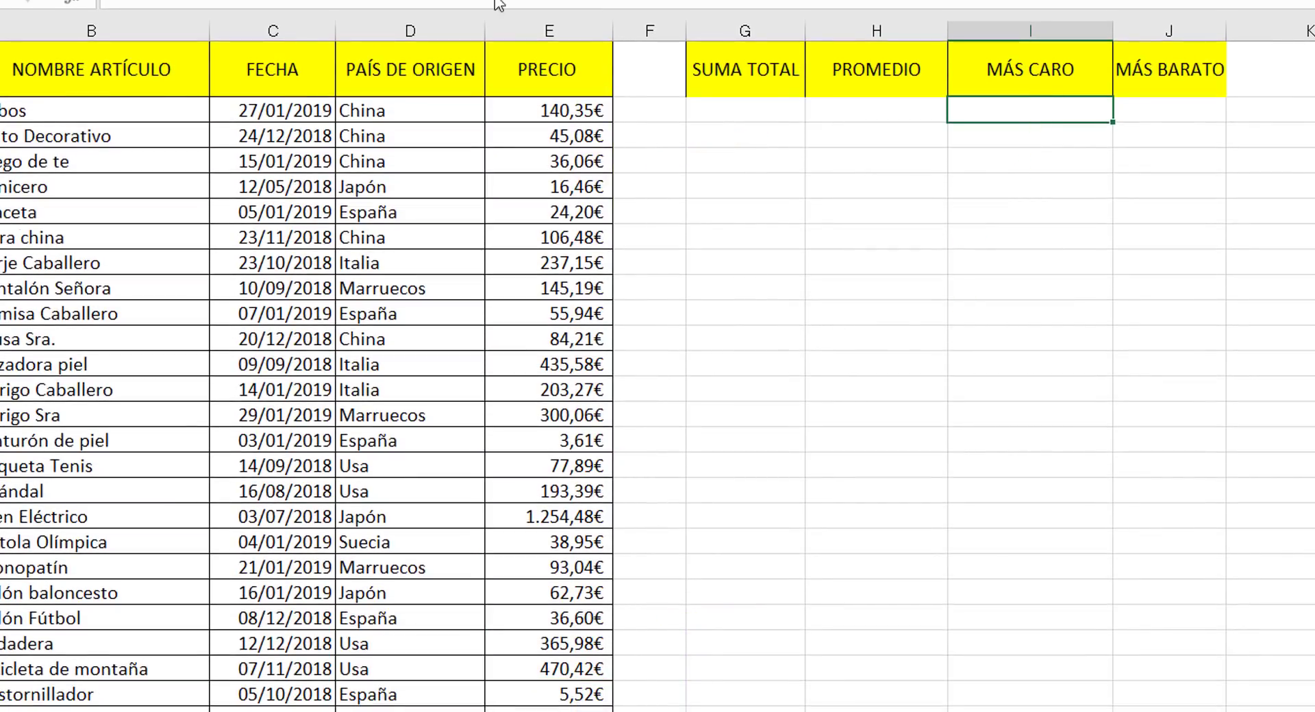
Step: Open Insert Function for cell I2 and browse the functions and descriptions in the Financiera category
left_click(73, 3)
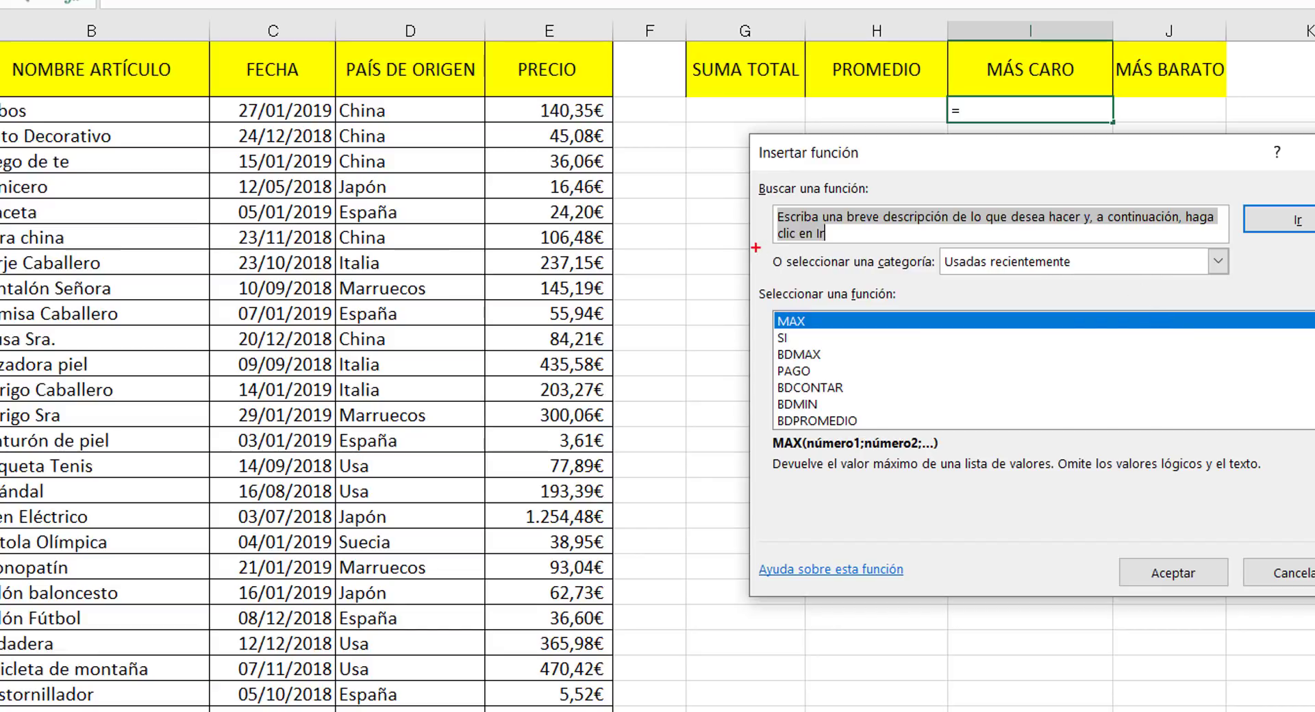
mouse_move(772, 243)
left_mouse_down()
mouse_move(1150, 290)
mouse_move(1255, 276)
mouse_move(1314, 375)
left_mouse_up()
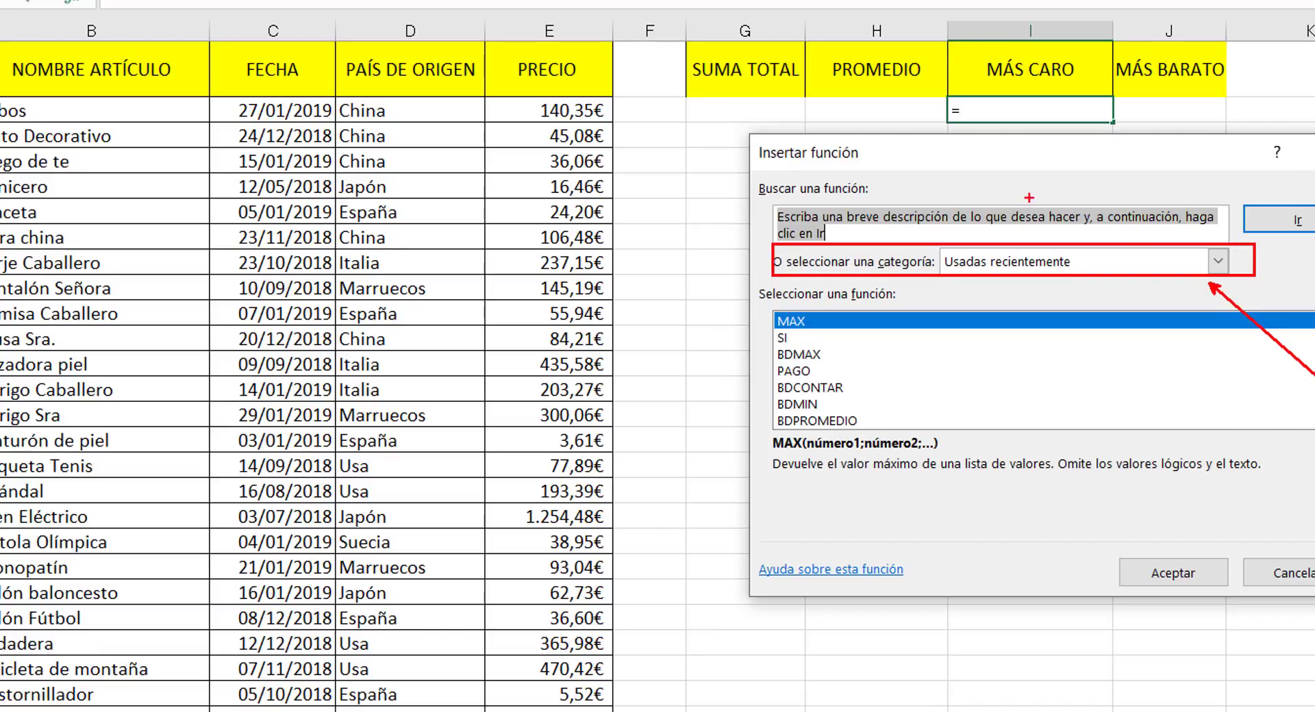
left_click(1218, 262)
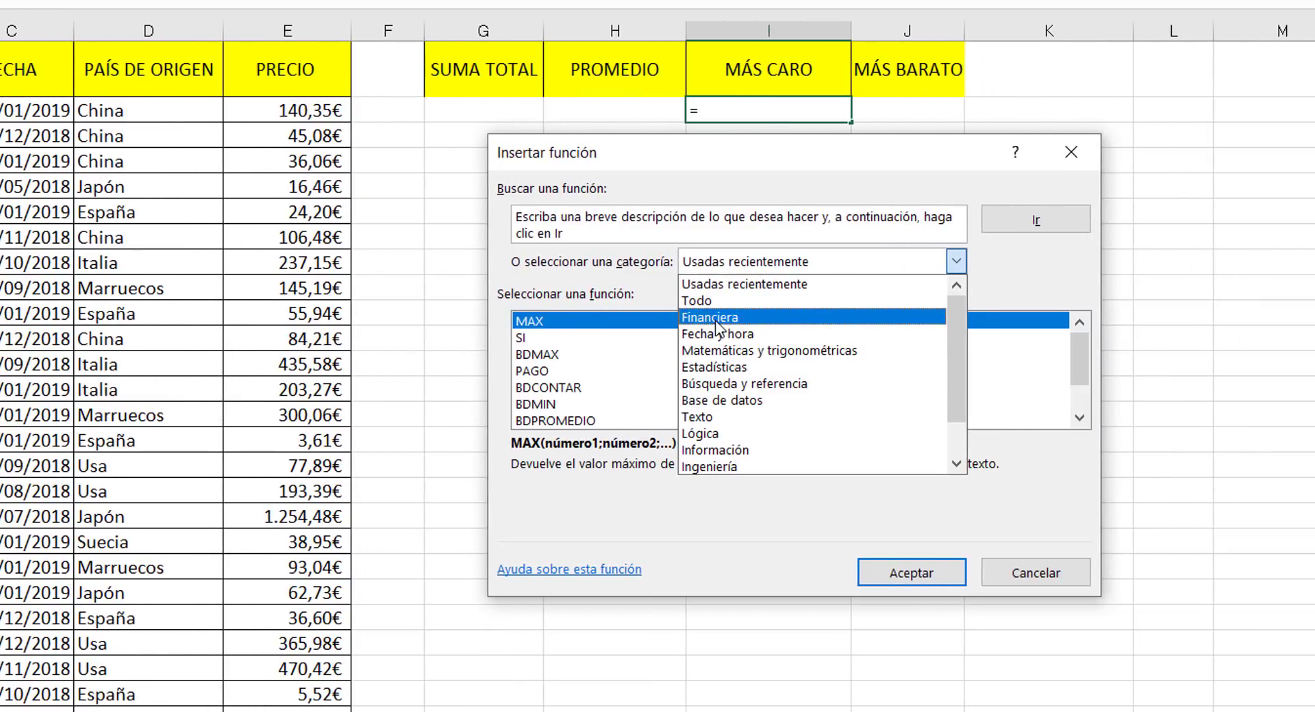
left_click(715, 319)
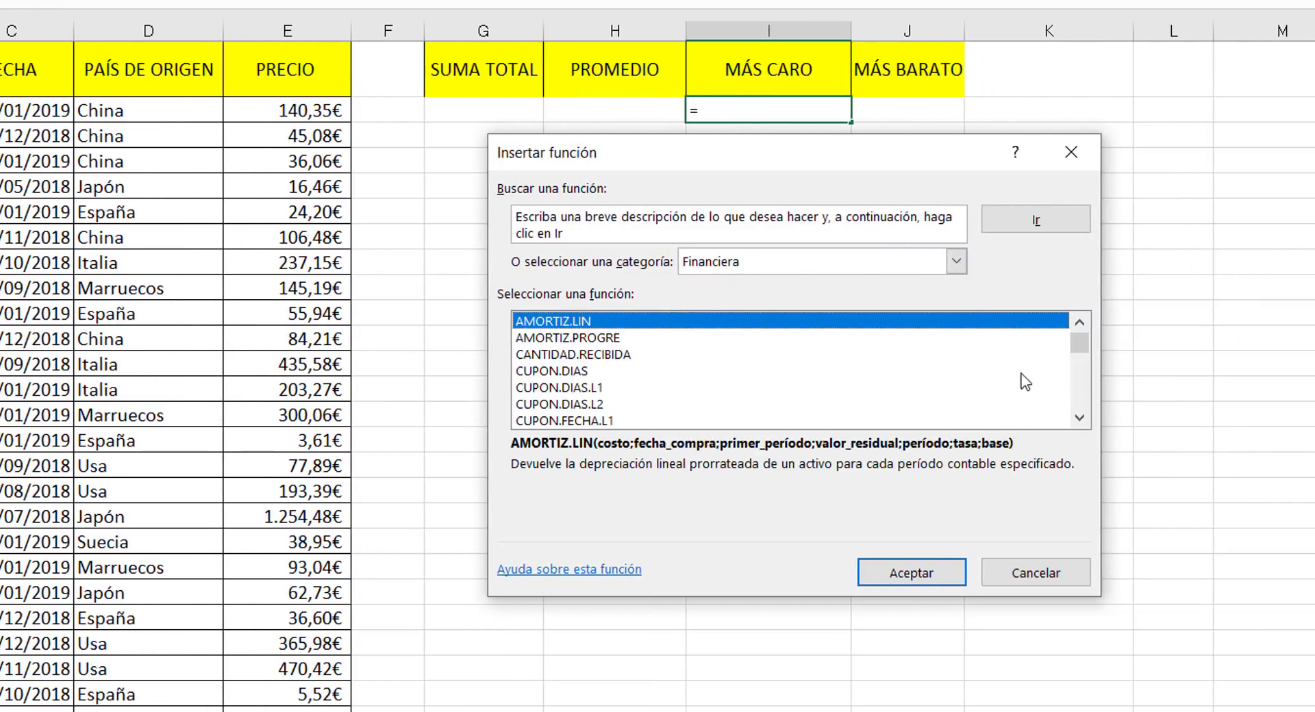
left_click_drag(1080, 351, 947, 348)
left_click(557, 388)
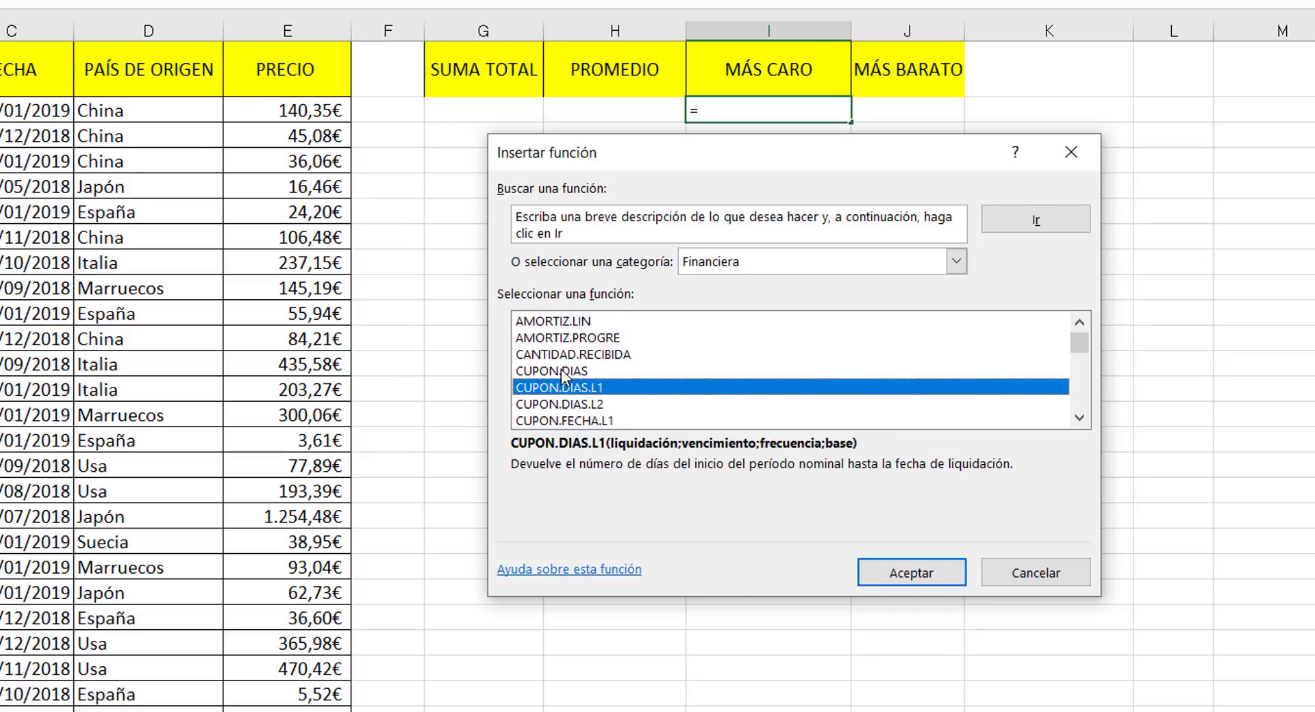
scroll(563, 375, "down", 5)
left_click(558, 371)
Step: Browse the list of functions in the Búsqueda y referencia category
left_click(956, 261)
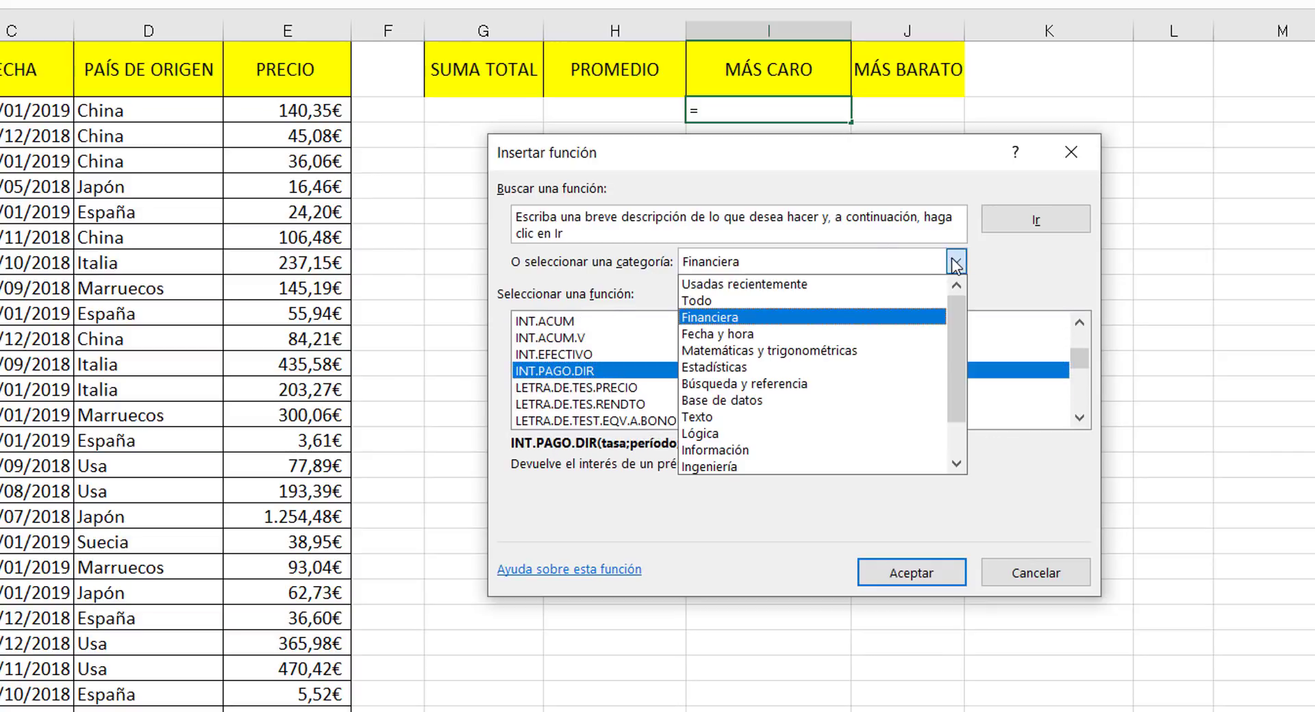
left_click(767, 383)
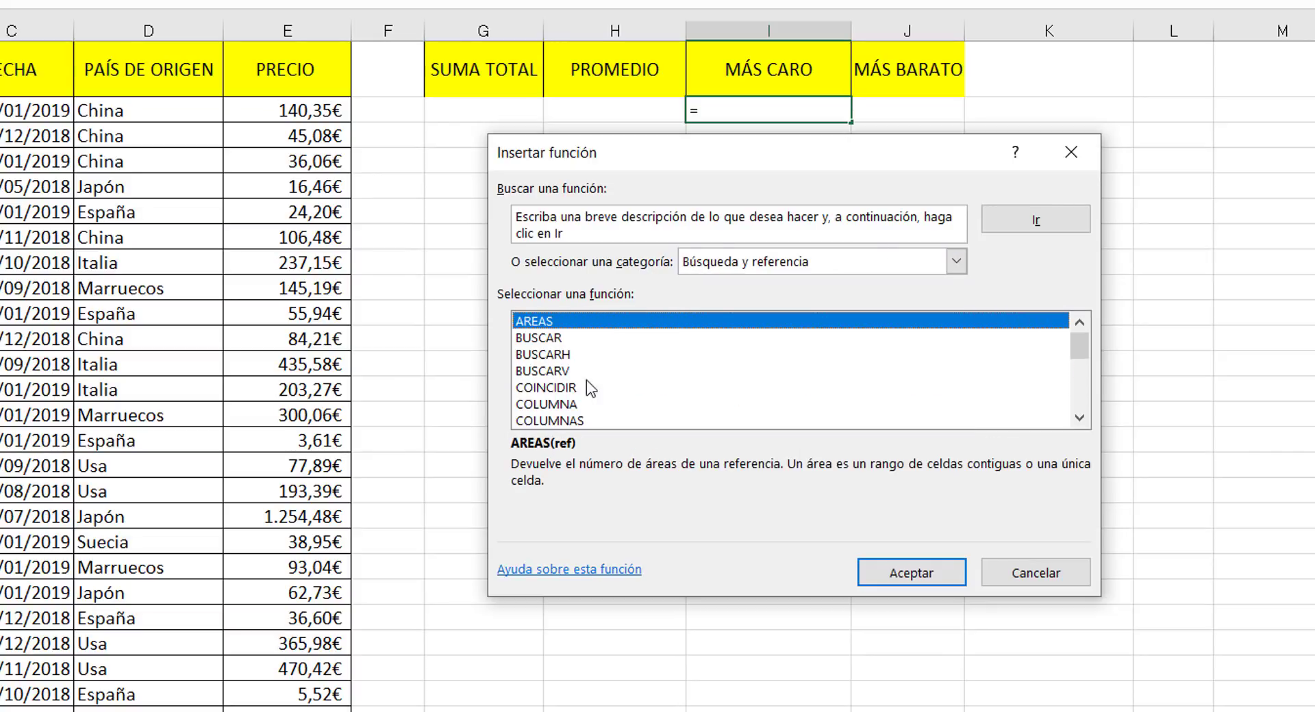
left_click_drag(1081, 339, 1082, 428)
left_click_drag(1071, 371, 1070, 306)
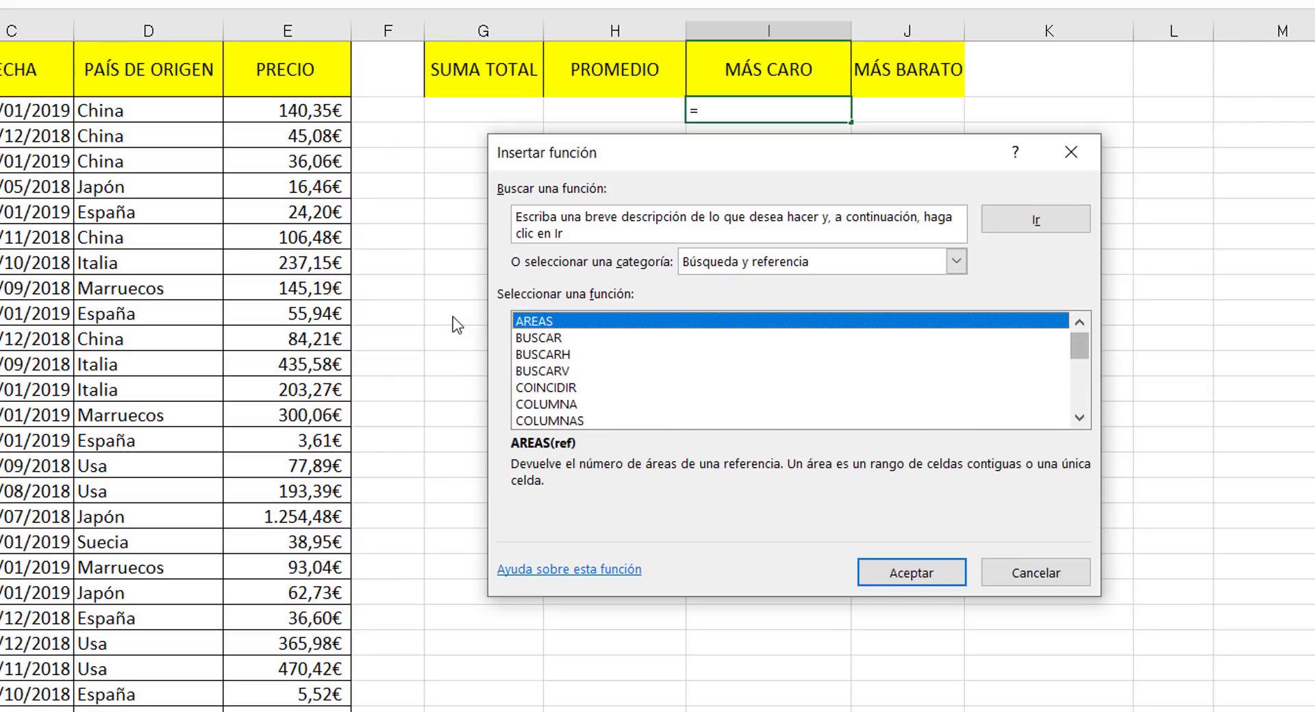
Step: Return to the Usadas recientemente category and choose the MAX function for I2
left_click(956, 261)
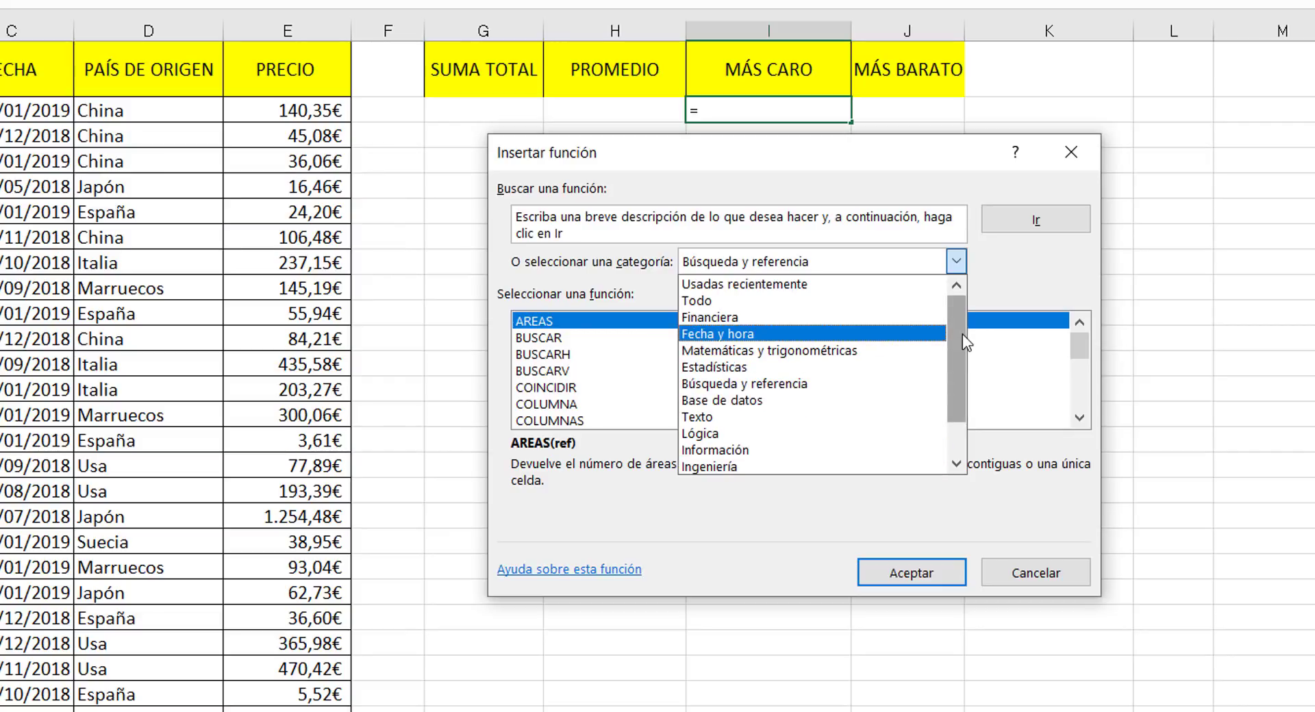
left_click(779, 284)
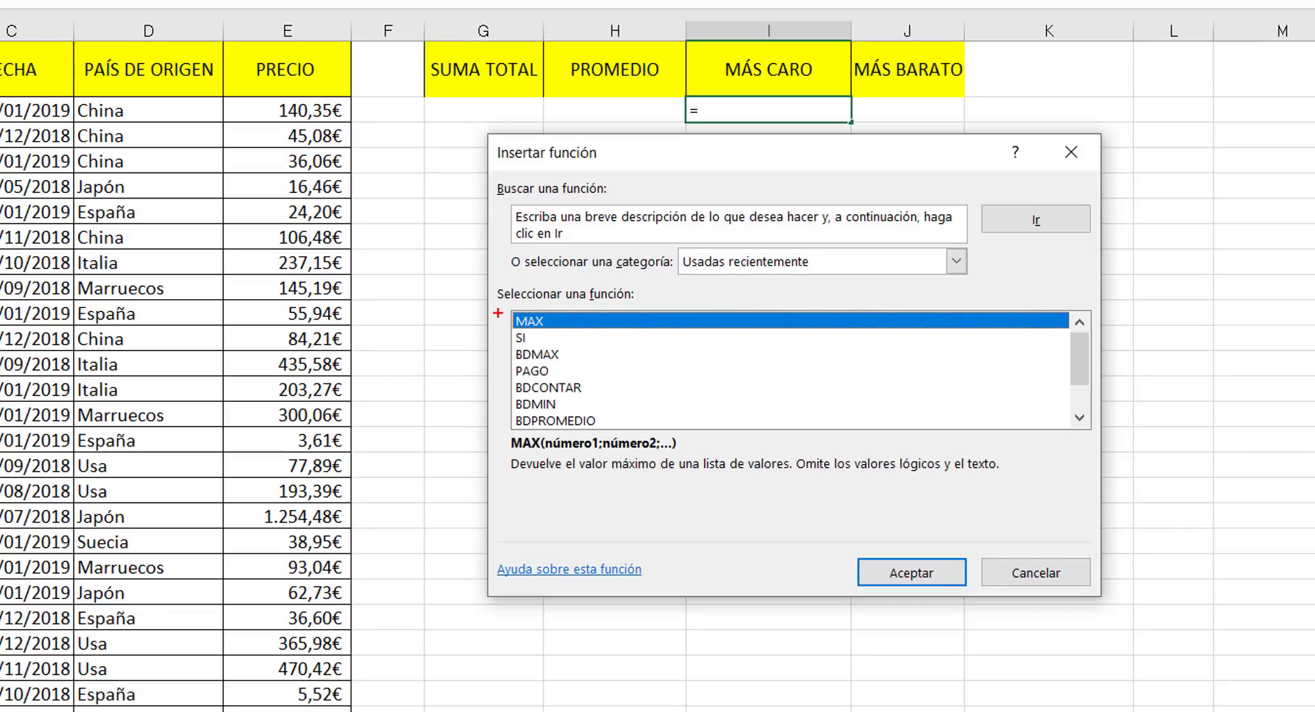
mouse_move(495, 299)
left_mouse_down()
mouse_move(539, 335)
mouse_move(1120, 460)
left_mouse_up()
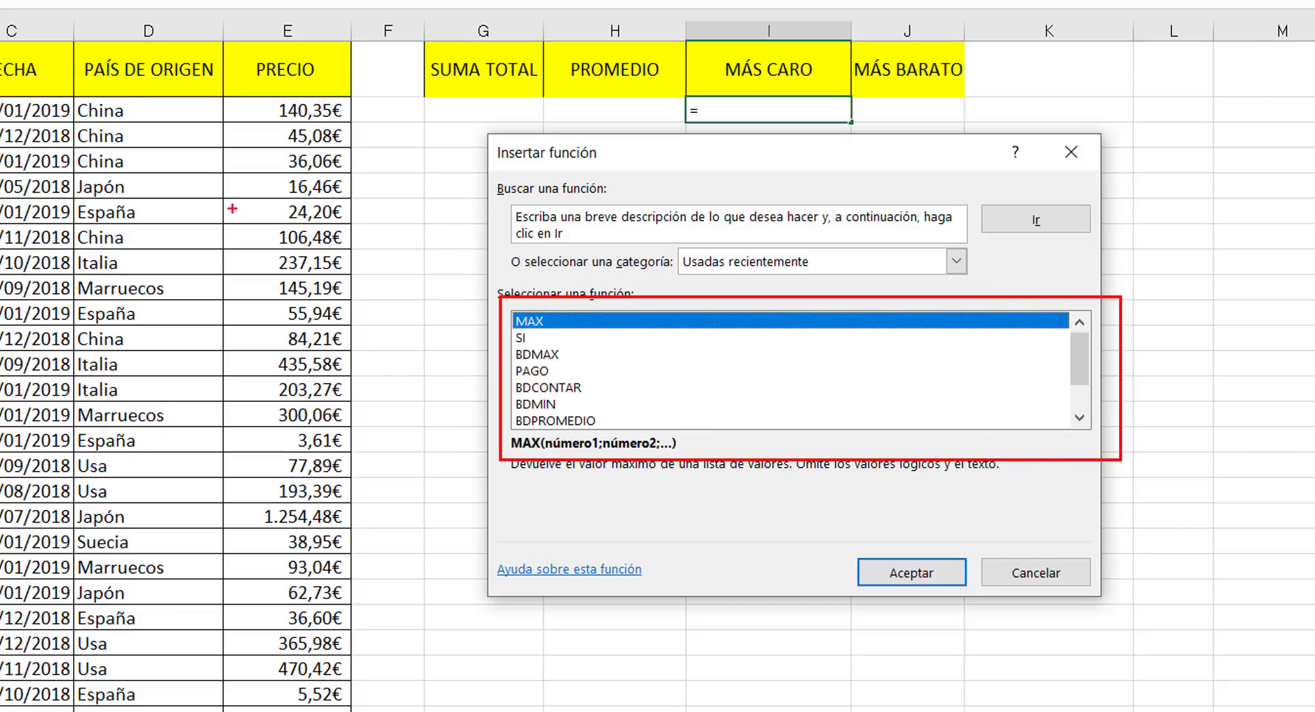
key("Escape")
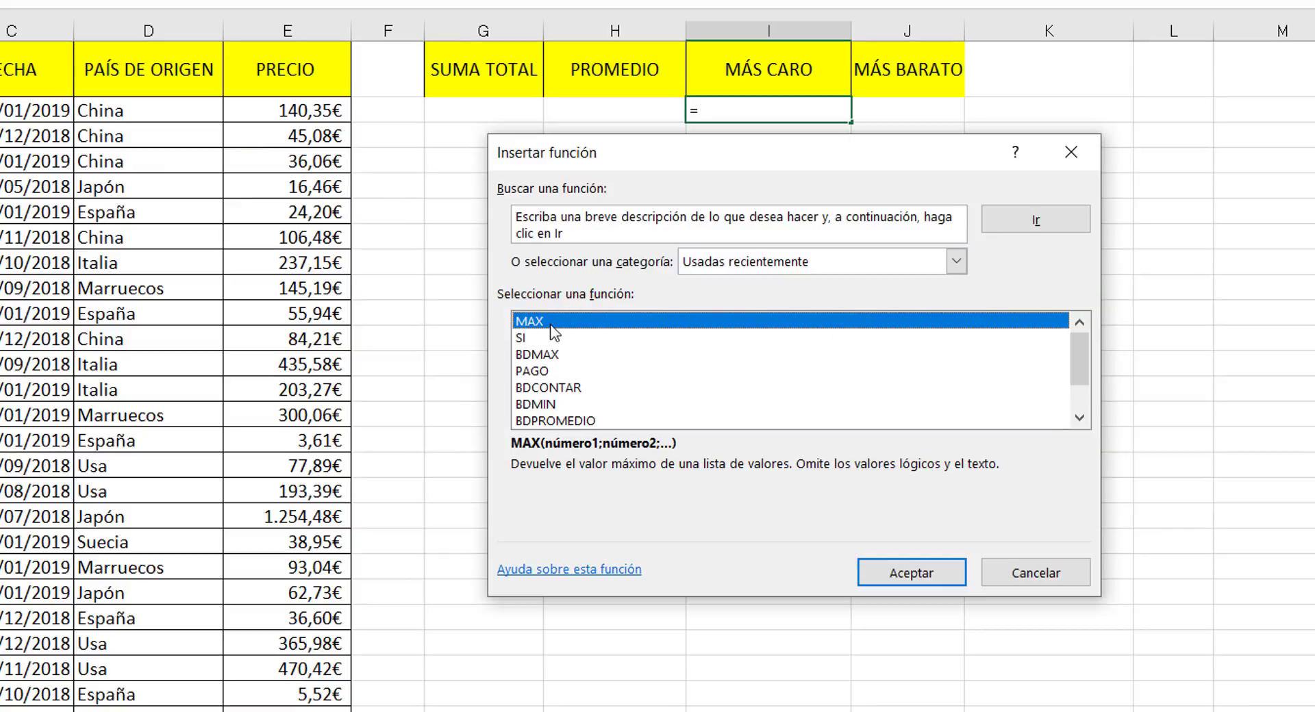
left_click(853, 258)
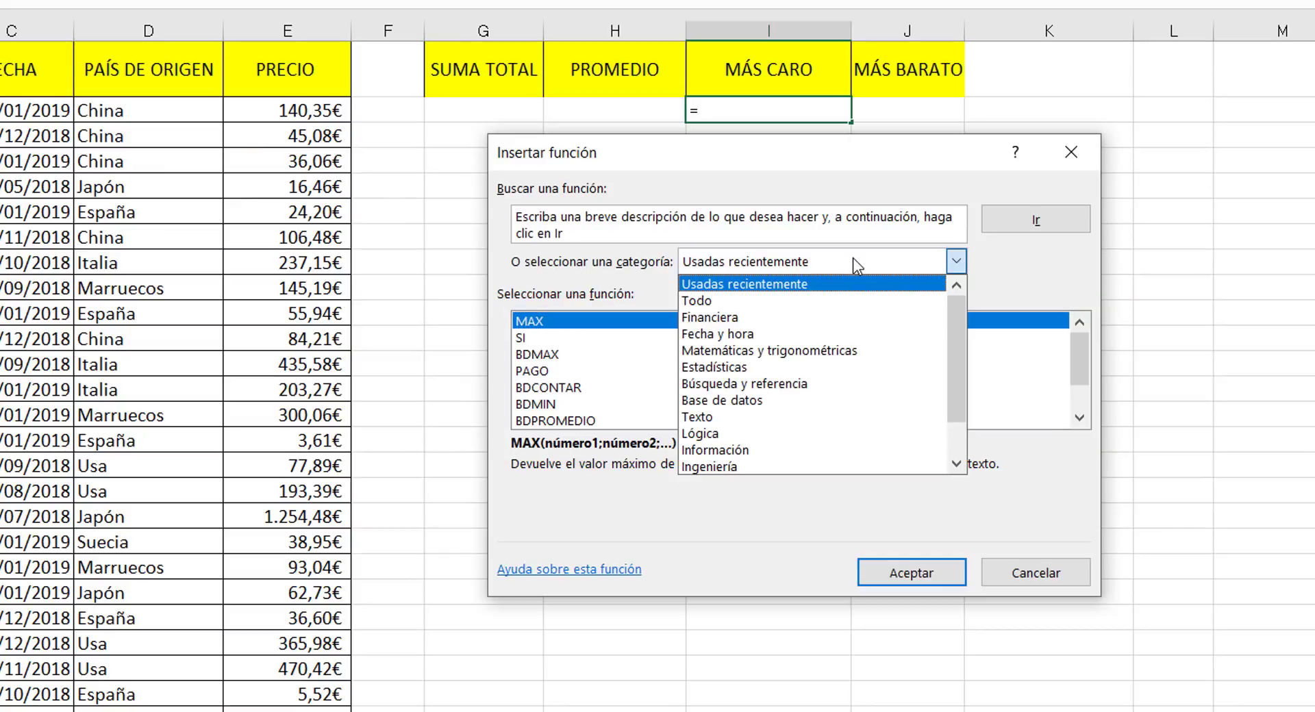
left_click(813, 286)
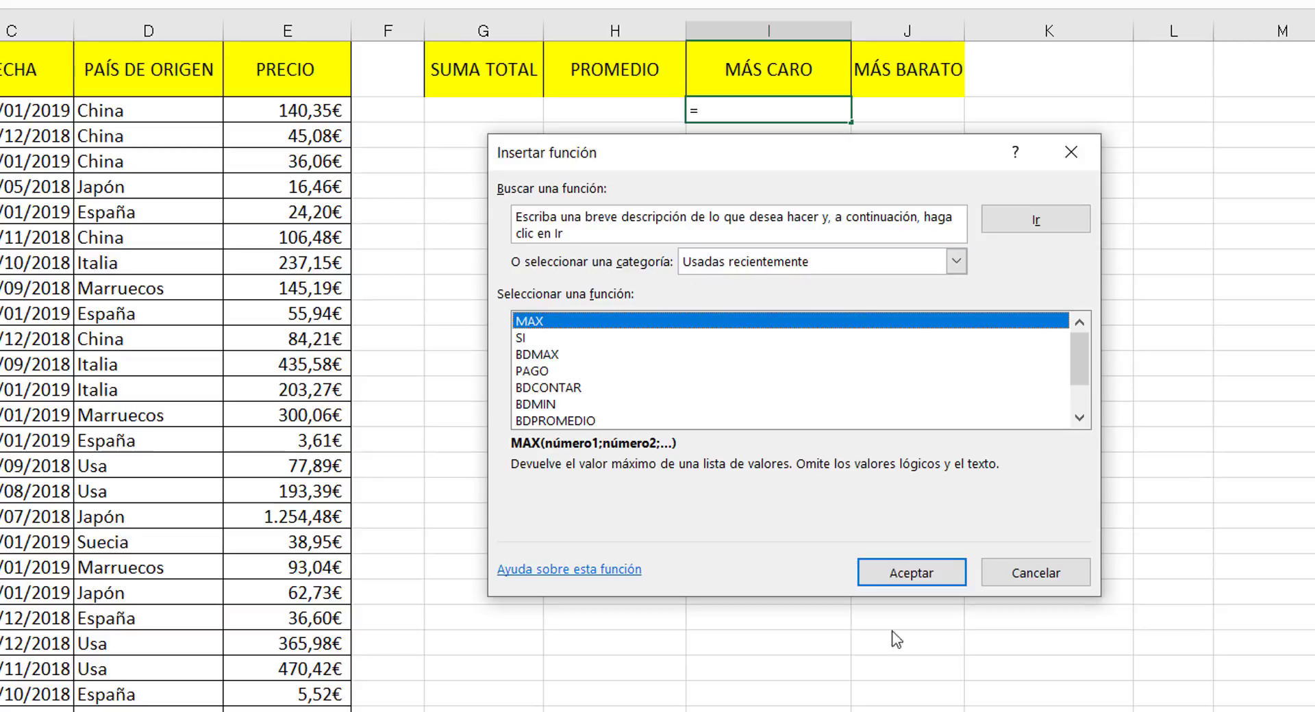
left_click(918, 573)
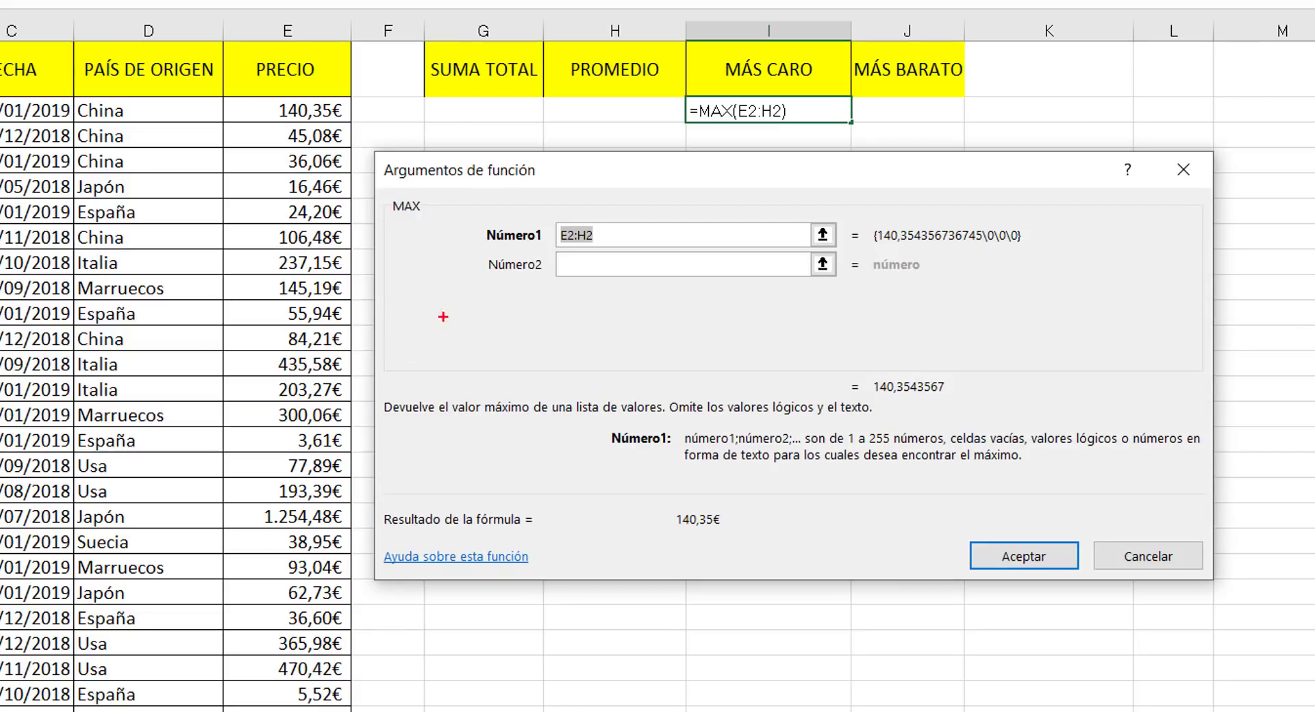
Step: Replace the suggested Número1 range with E2:E7 and add E16:E24 as Número2, selecting both price ranges on the sheet
left_click_drag(476, 251, 873, 288)
left_click_drag(693, 228, 534, 230)
key("BackSpace")
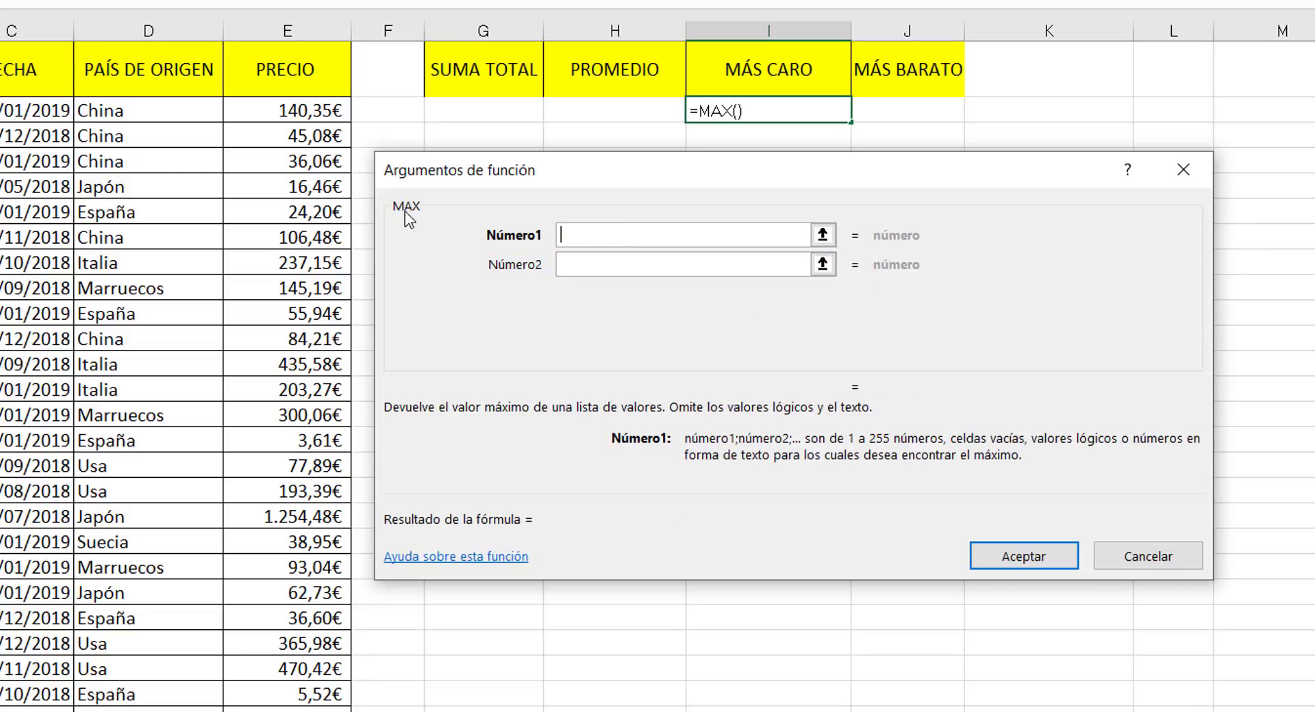
left_click_drag(299, 111, 292, 228)
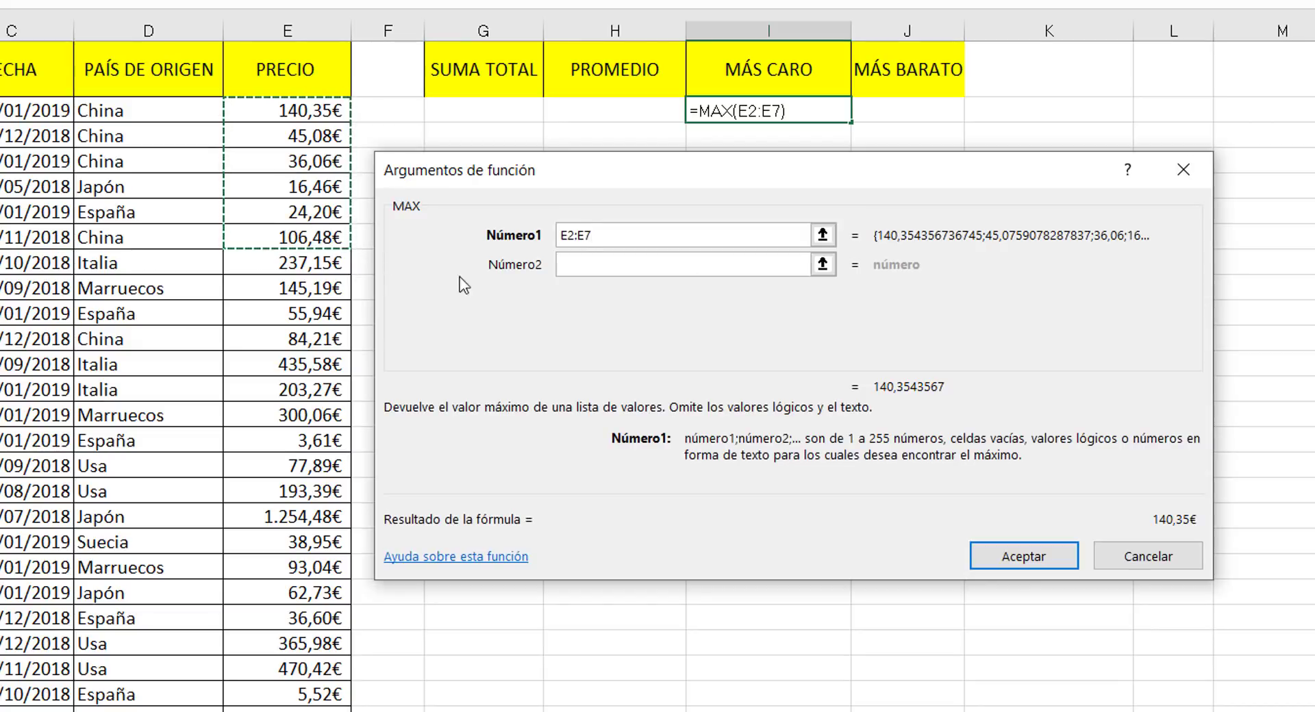
left_click(610, 264)
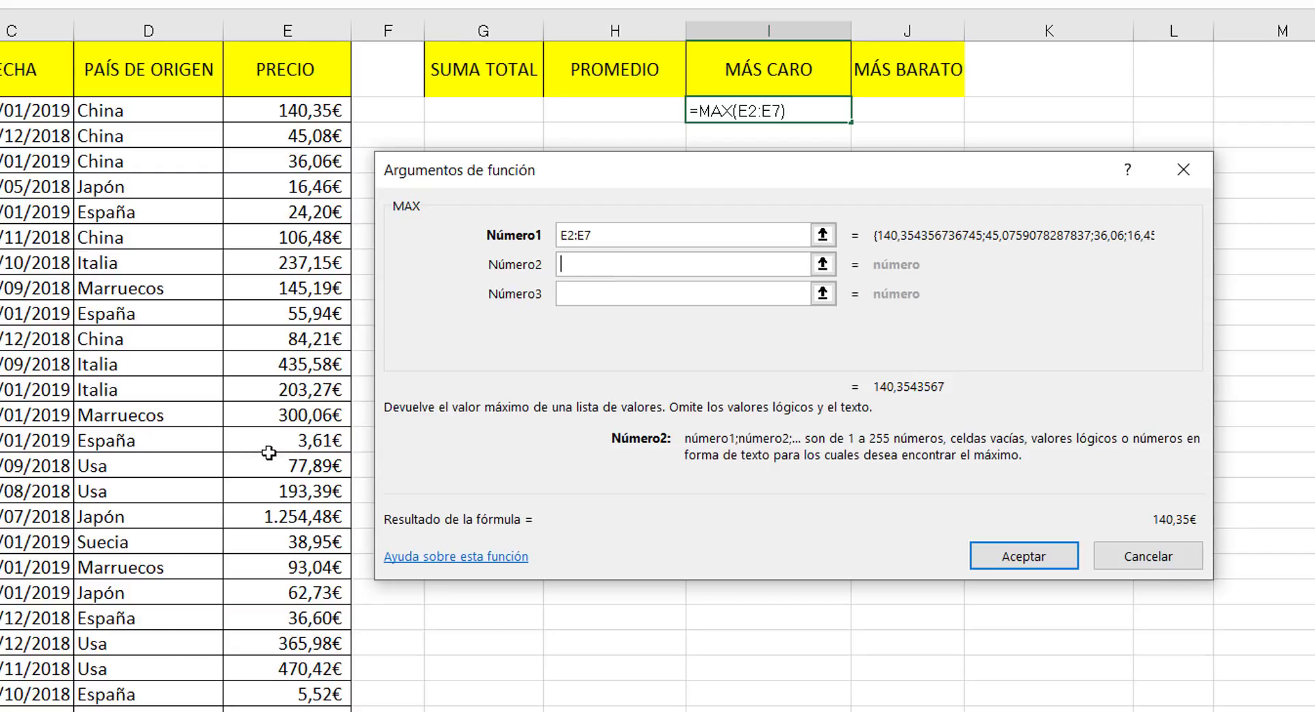
left_click_drag(268, 457, 259, 659)
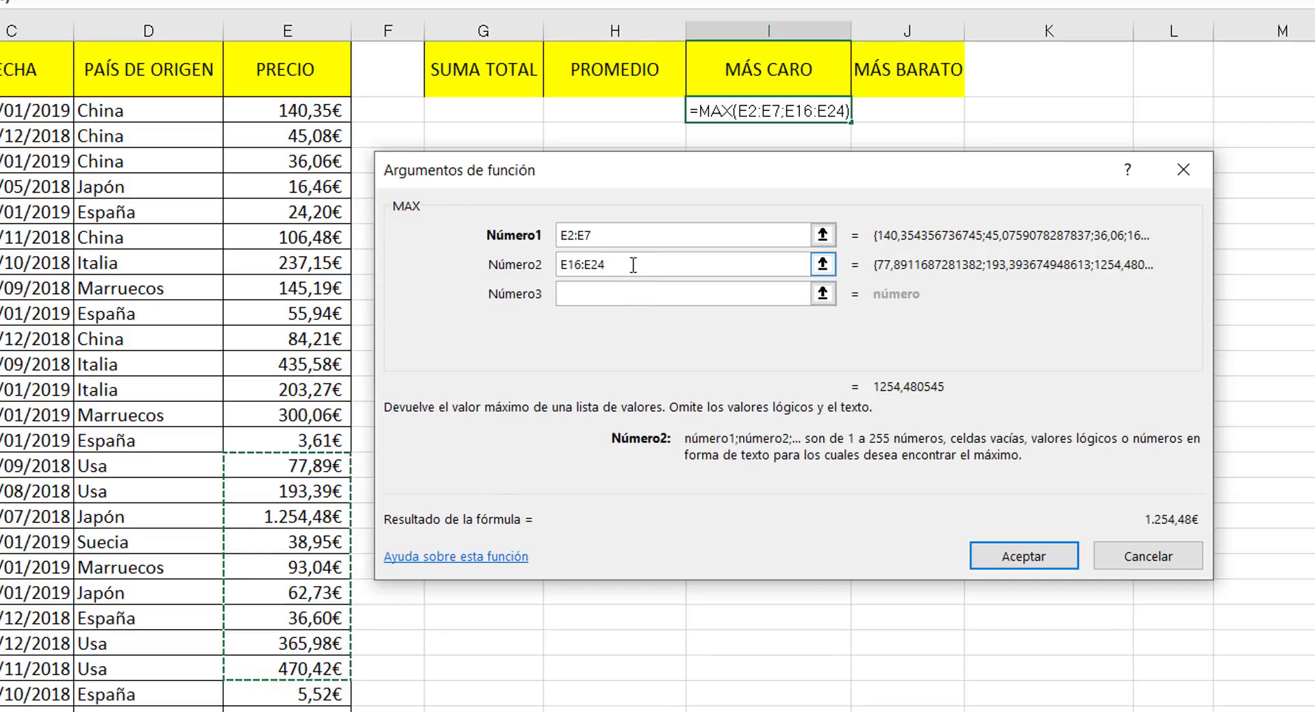
Step: Read how many arguments MAX accepts and compare the formula result with the prices in both selected ranges
left_click(609, 292)
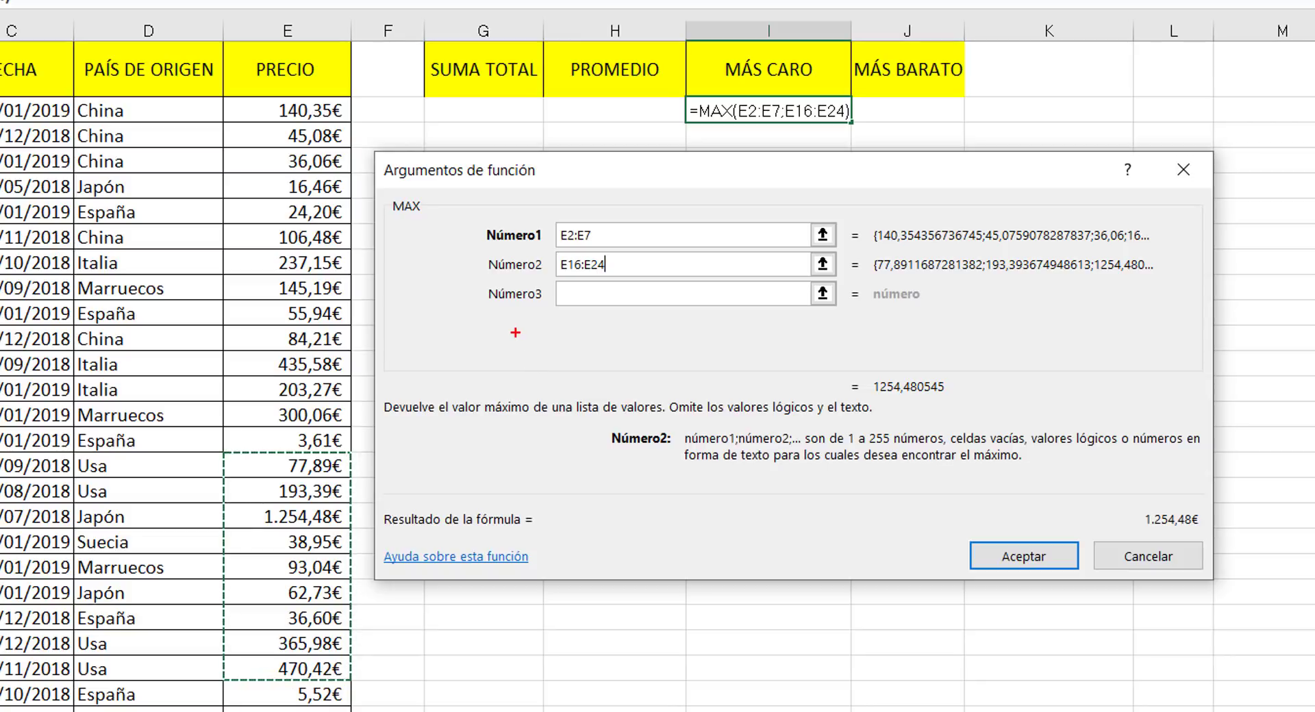
mouse_move(486, 317)
left_mouse_down()
mouse_move(734, 359)
mouse_move(812, 344)
mouse_move(827, 320)
left_mouse_up()
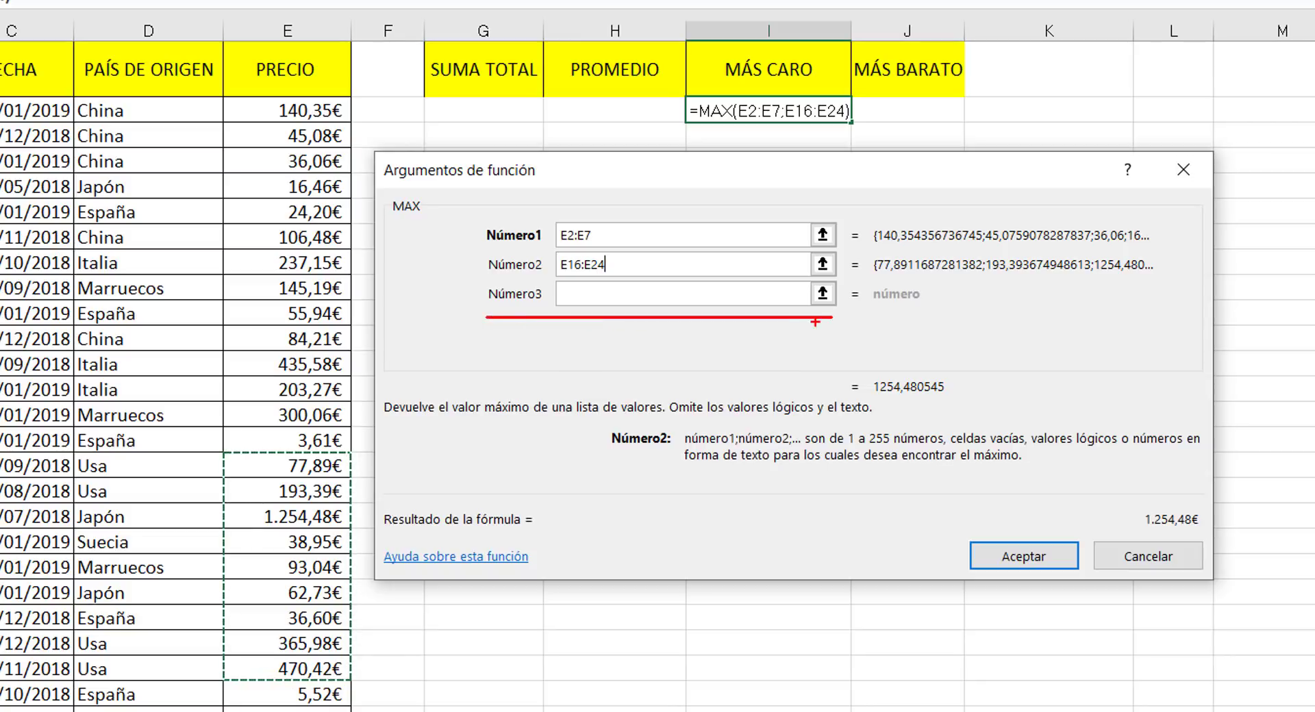
left_click_drag(498, 344, 826, 341)
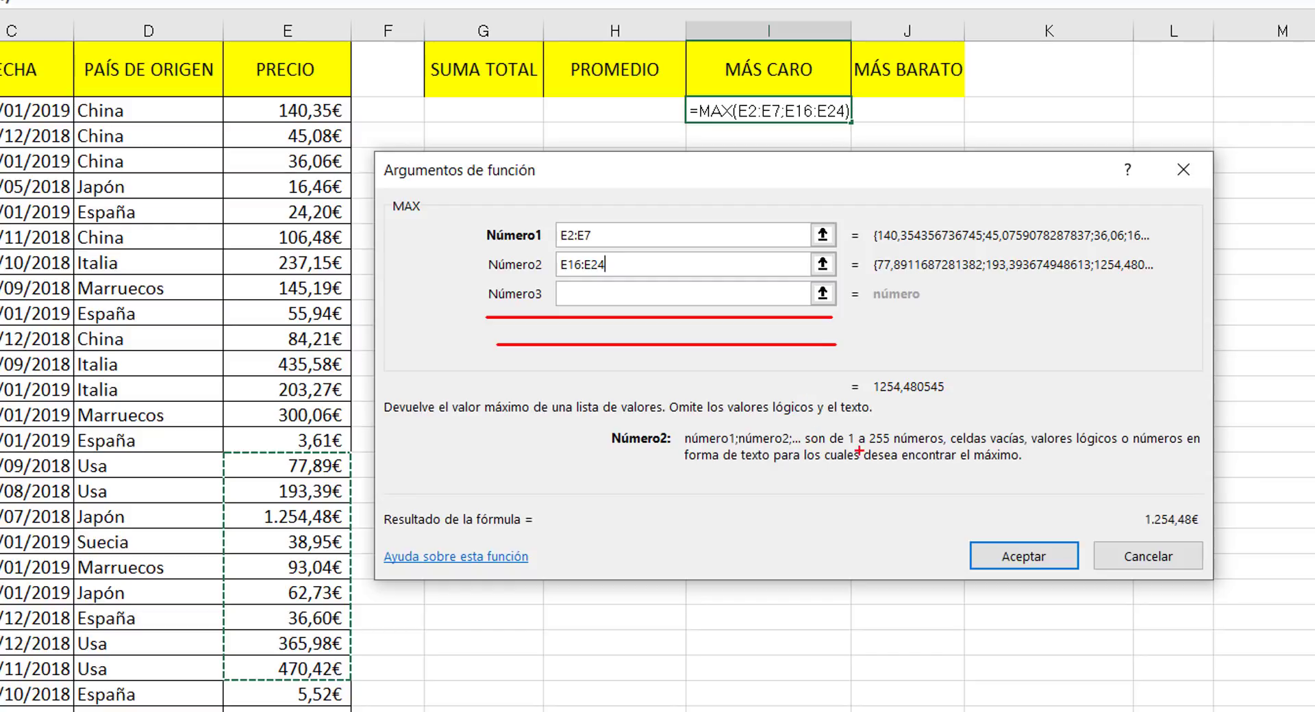
left_click_drag(838, 451, 938, 449)
left_click_drag(479, 211, 843, 247)
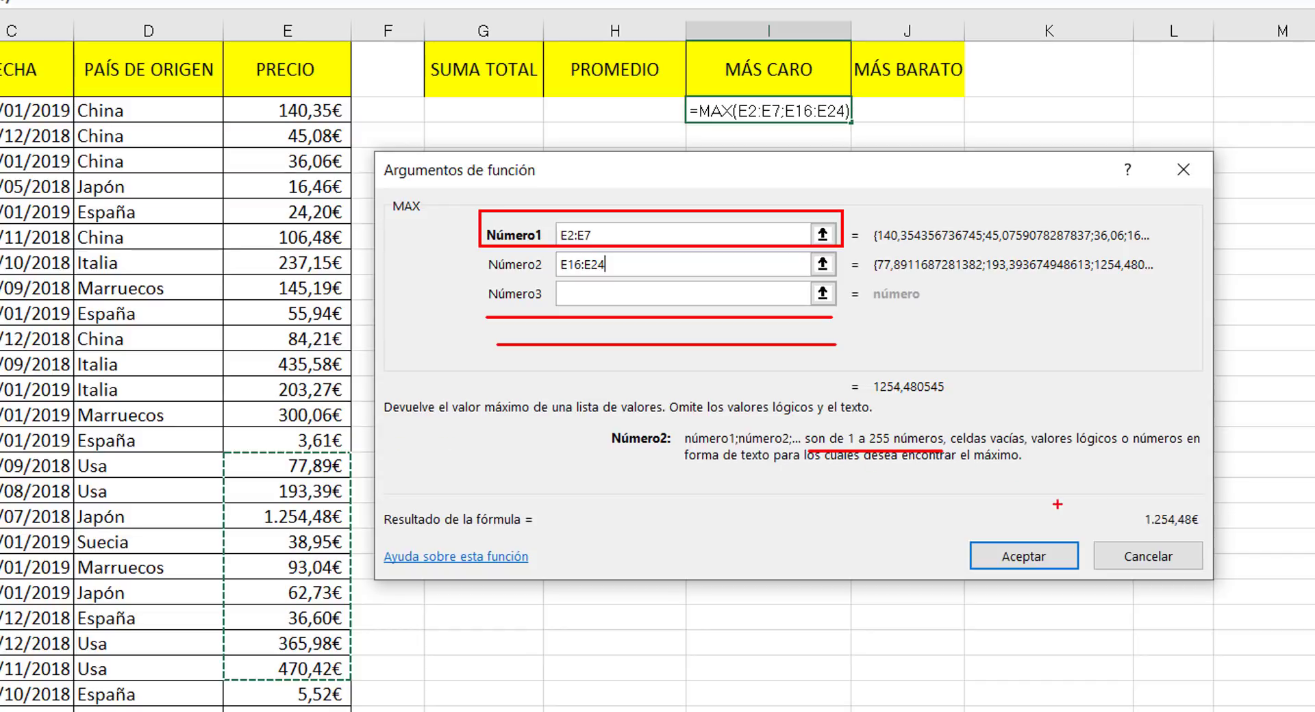
left_click_drag(1138, 508, 1062, 489)
left_click_drag(220, 504, 356, 530)
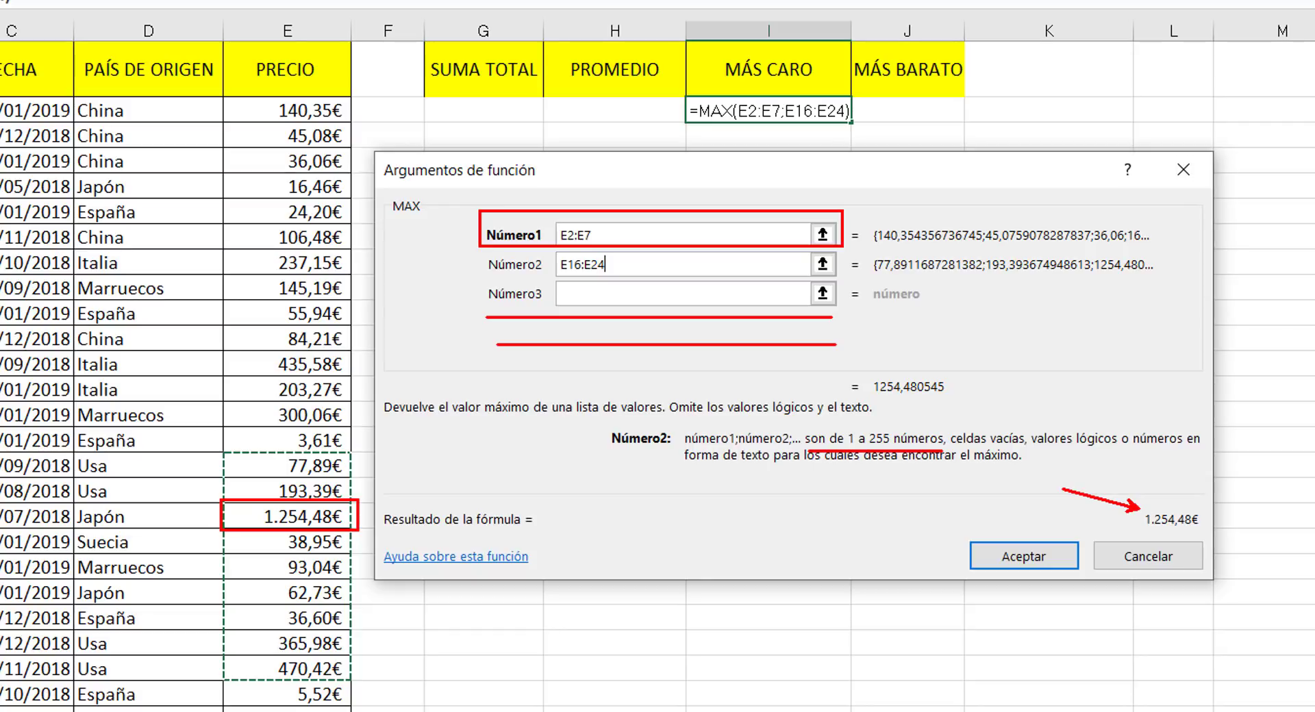
Step: Insert the MAX formula into I2 and check its E2:E7 and E16:E24 ranges highlighted on the sheet
left_click(977, 554)
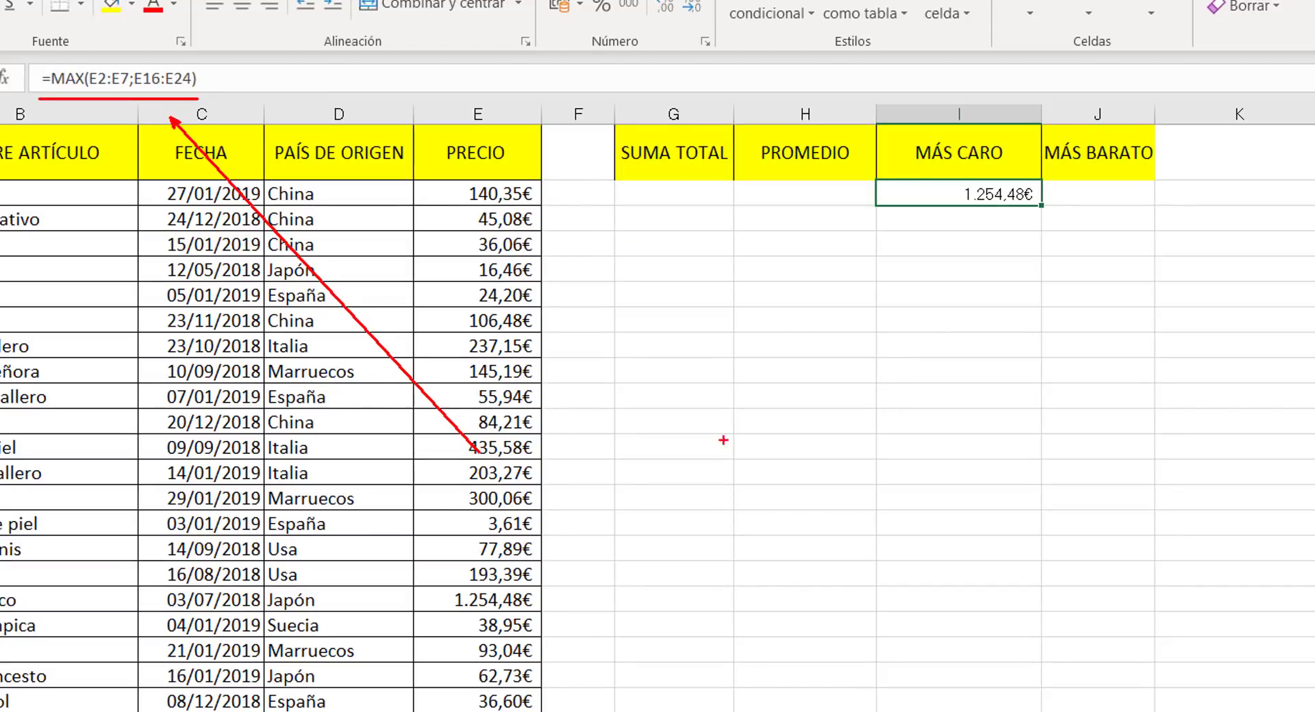
double_click(883, 199)
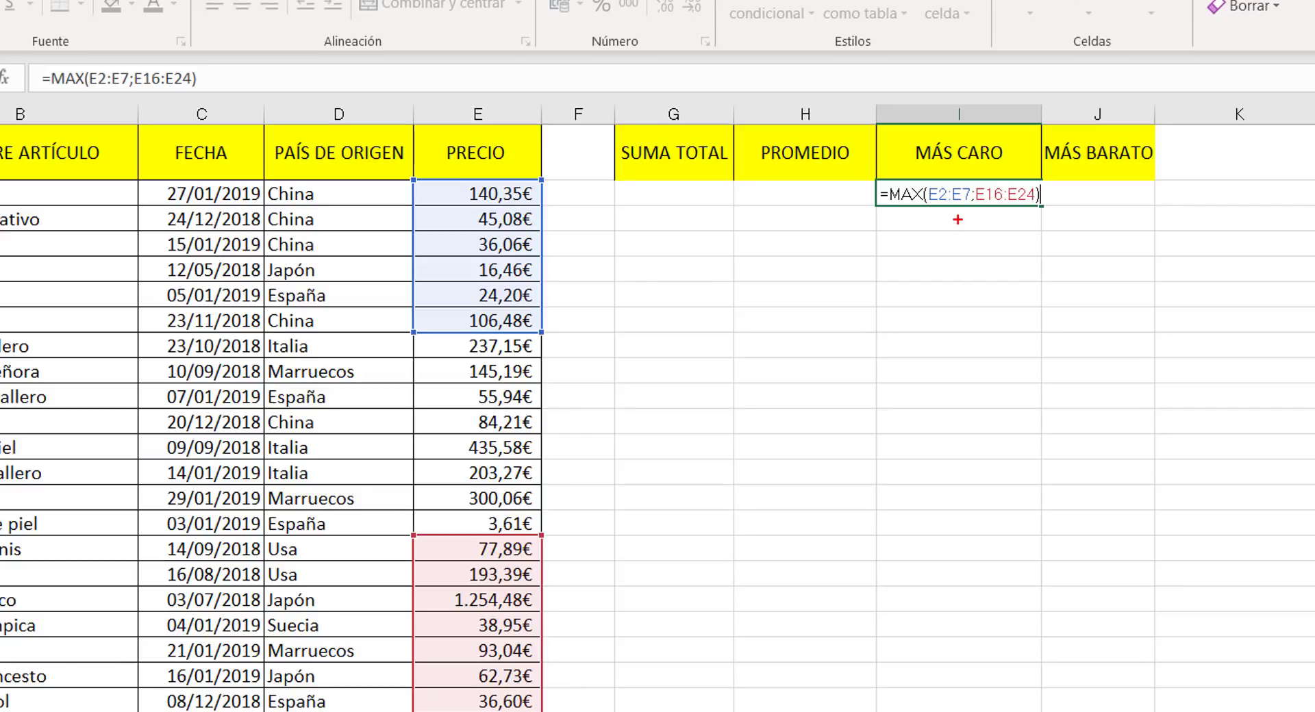
left_click_drag(974, 207, 974, 629)
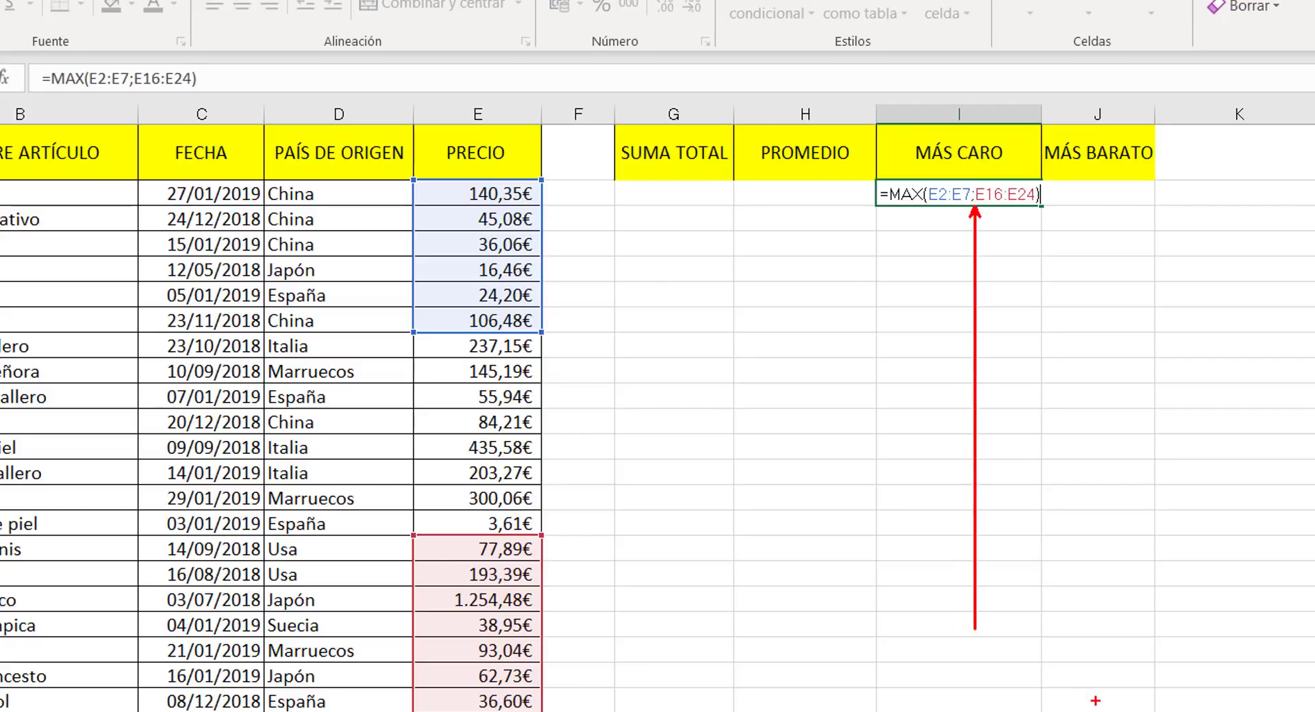
key("Escape")
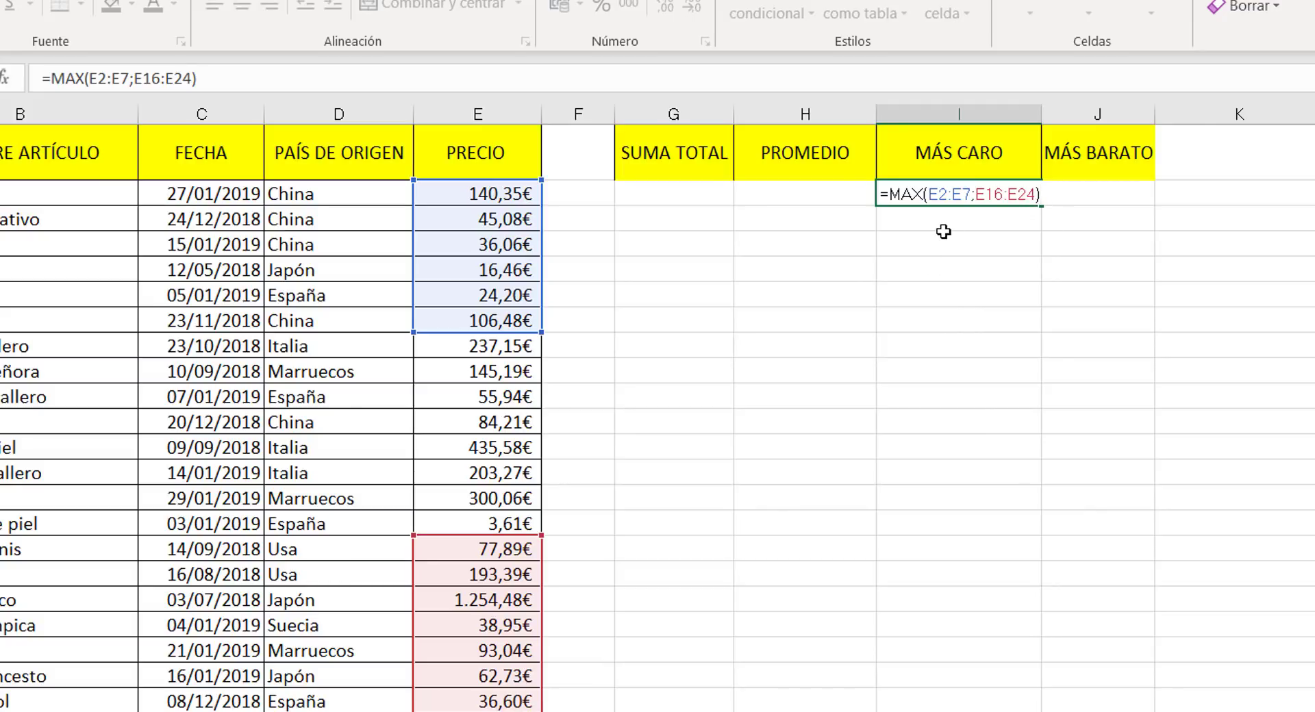
key("ctrl+Return")
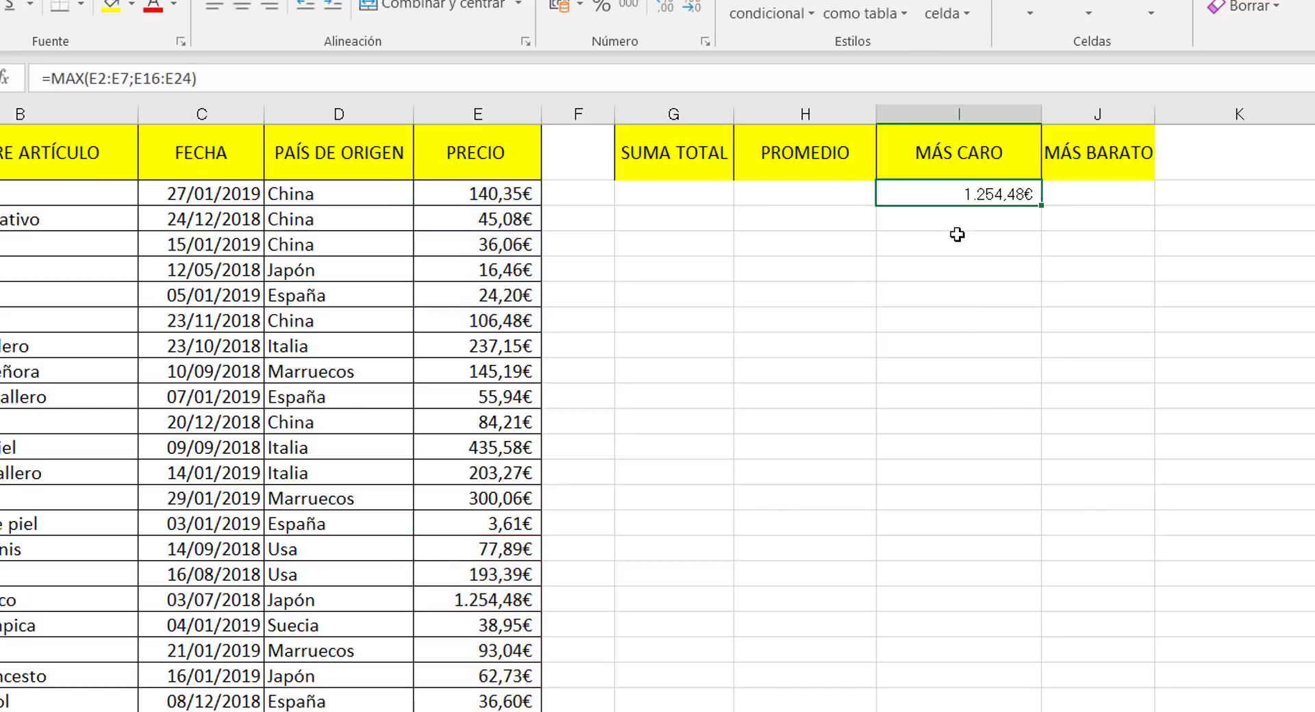
Step: Clear the formula from I2 and open the online help article for MAX from the Insert Function dialog
key("Delete")
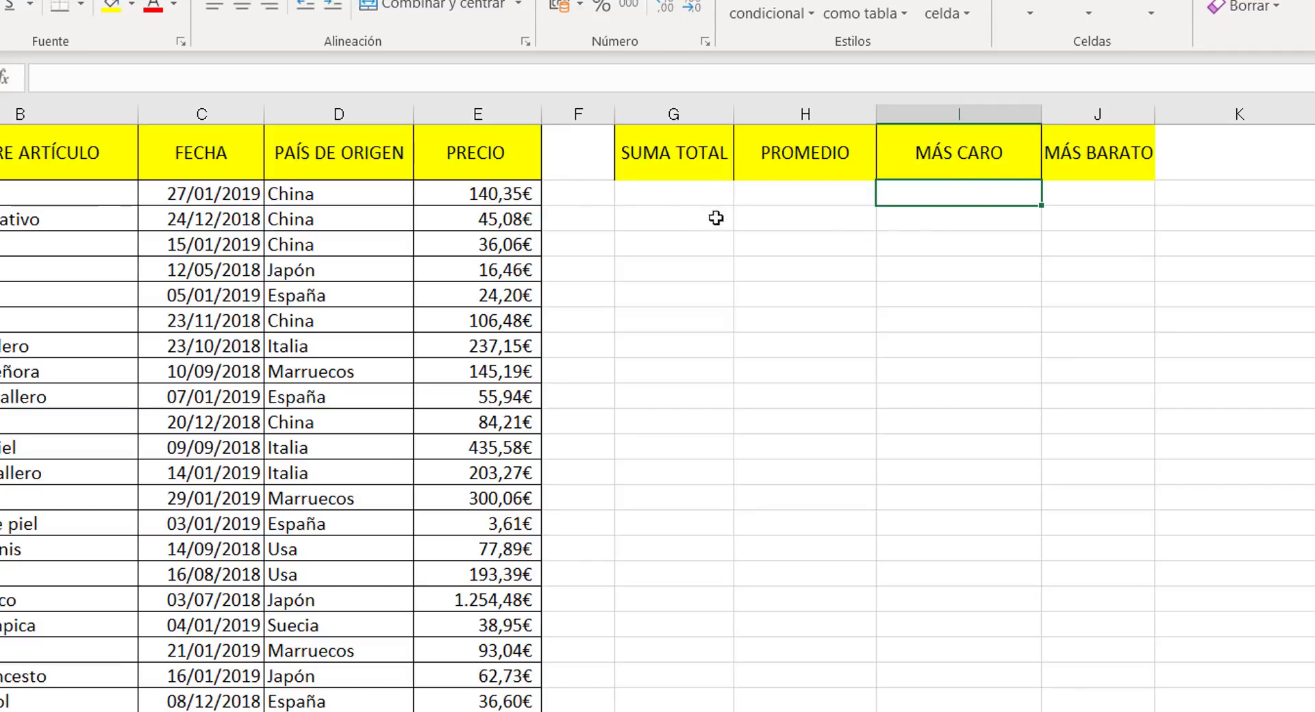
left_click(5, 80)
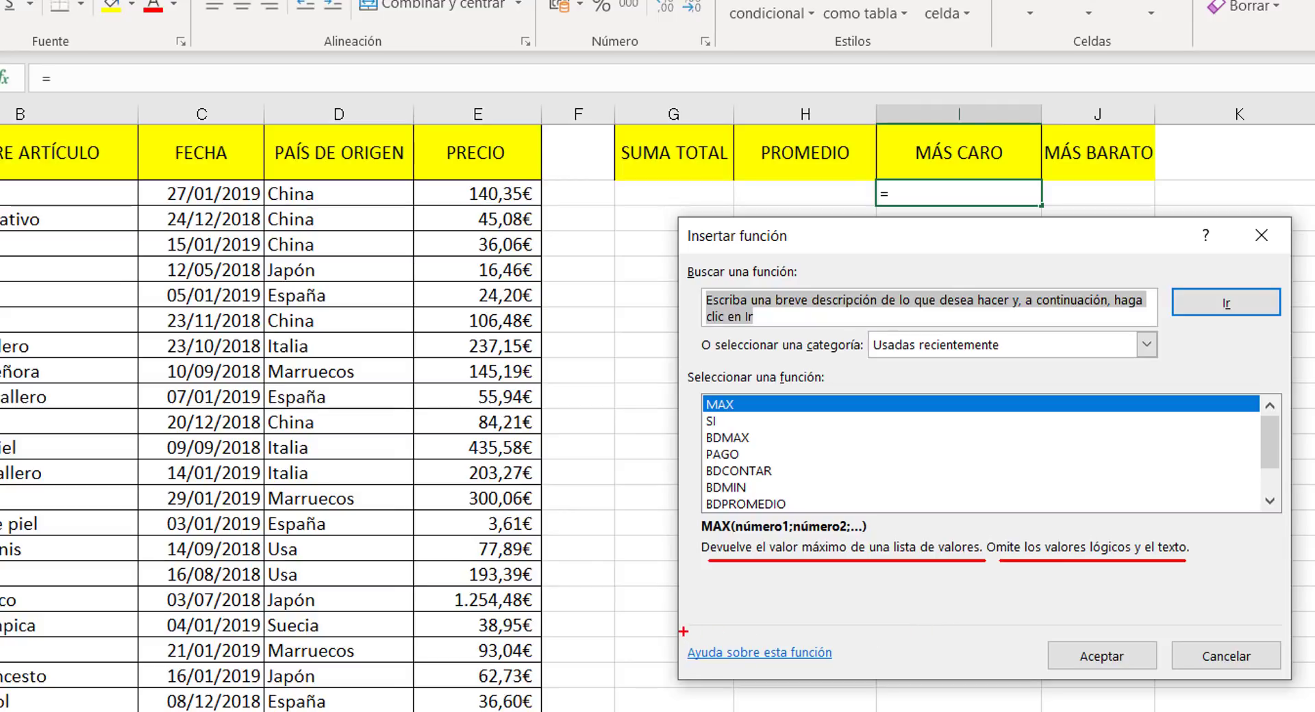
mouse_move(682, 630)
left_mouse_down()
mouse_move(725, 664)
mouse_move(869, 670)
mouse_move(843, 711)
left_mouse_up()
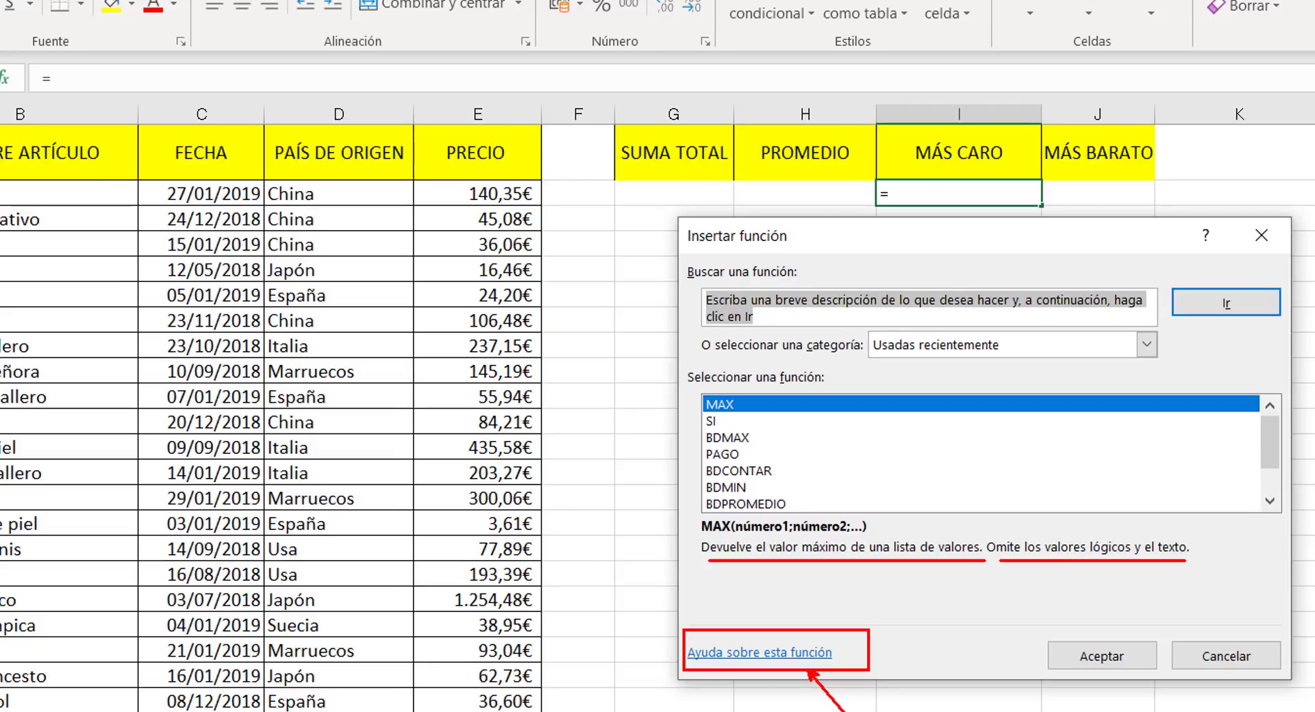
key("Escape")
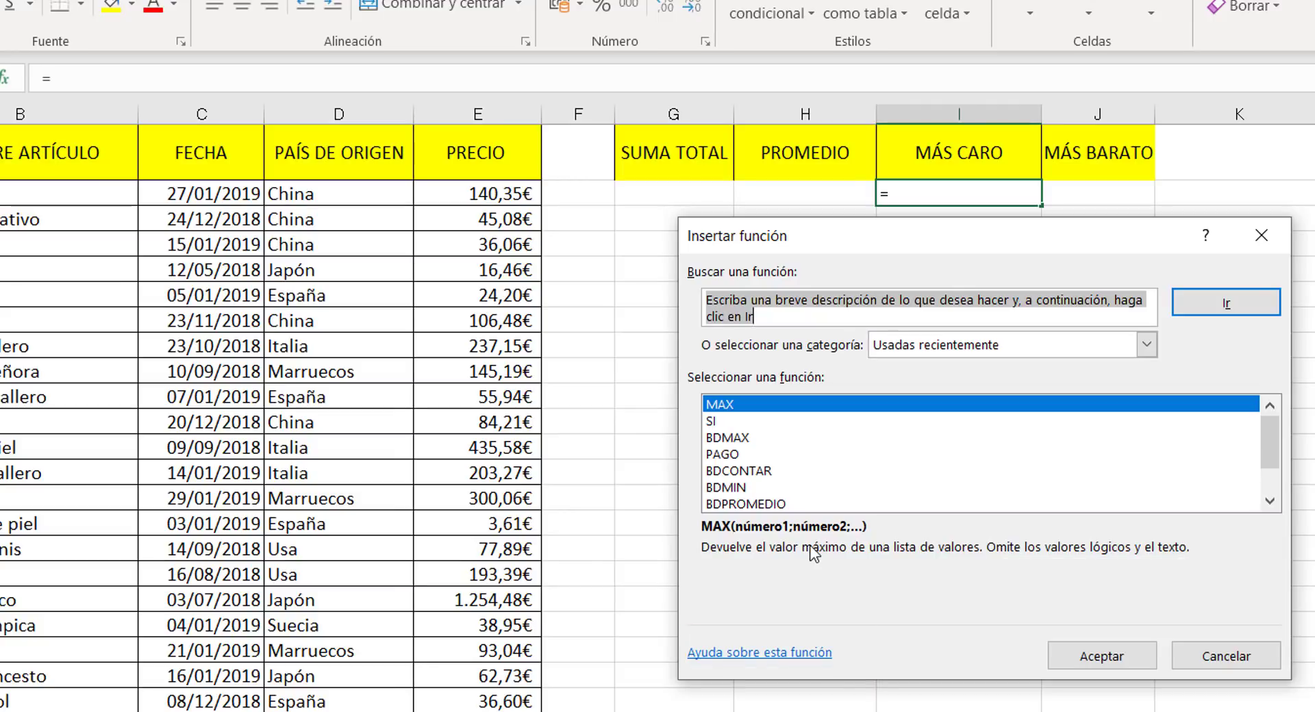
left_click(764, 653)
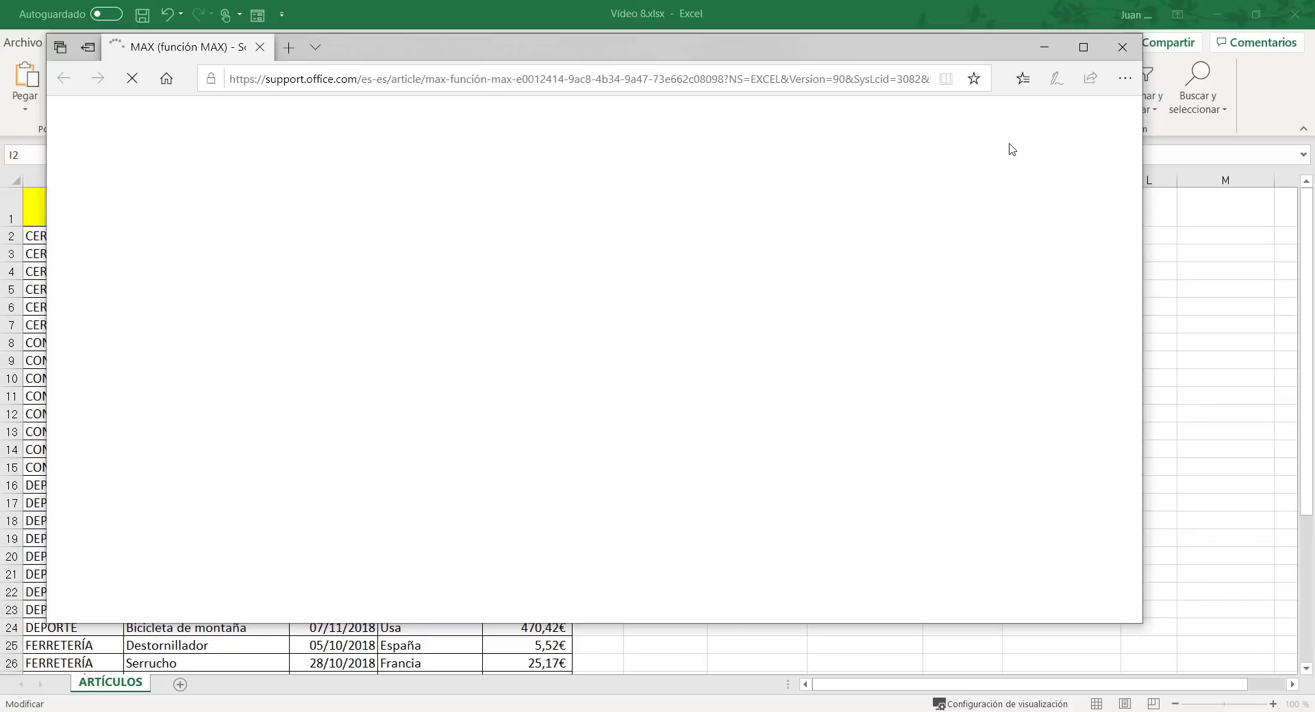
left_click(1083, 47)
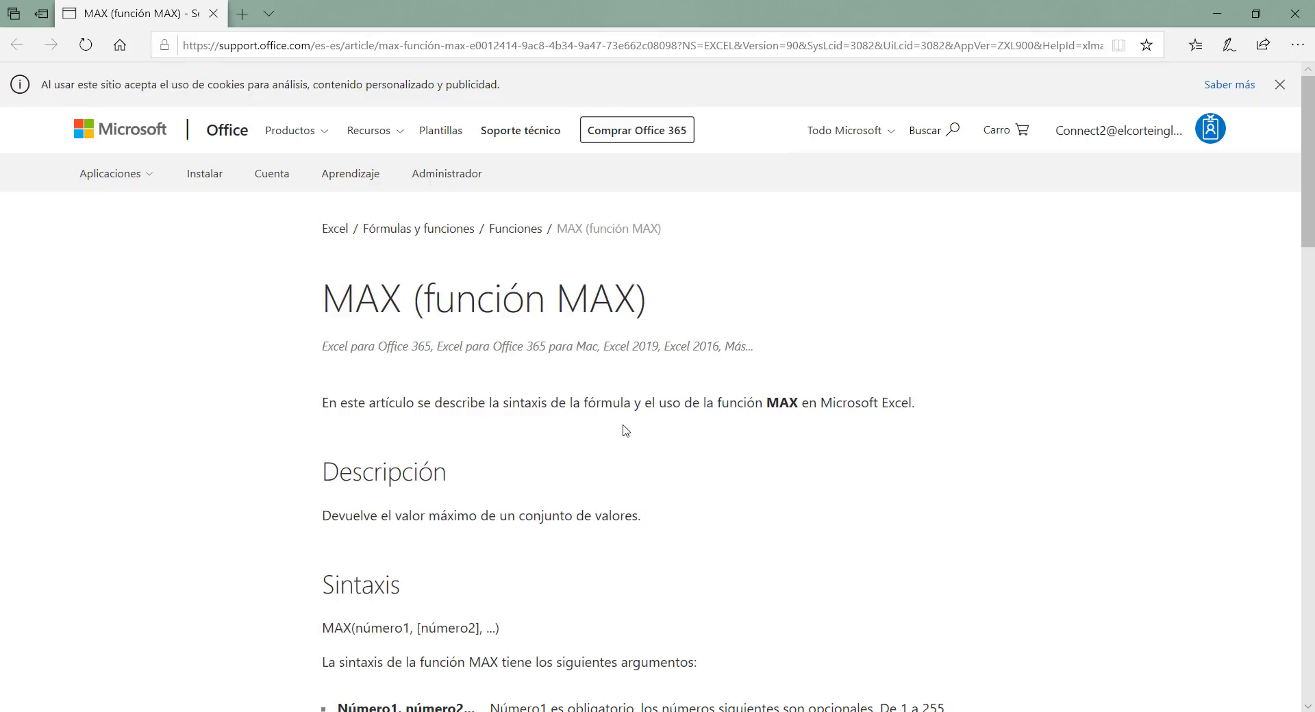
Step: Read the syntax, remarks and example formulas in the MAX help article, and return to the sheet without inserting a function
scroll(628, 429, "down", 4)
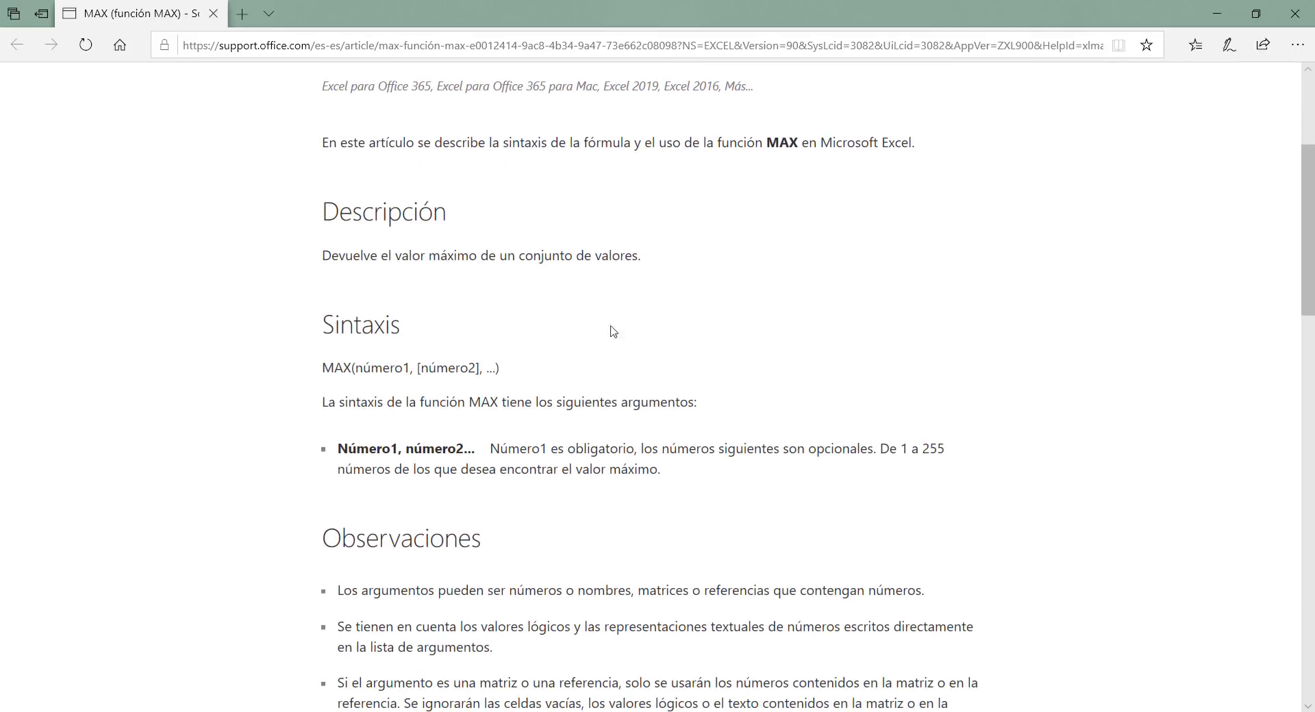
scroll(480, 274, "down", 5)
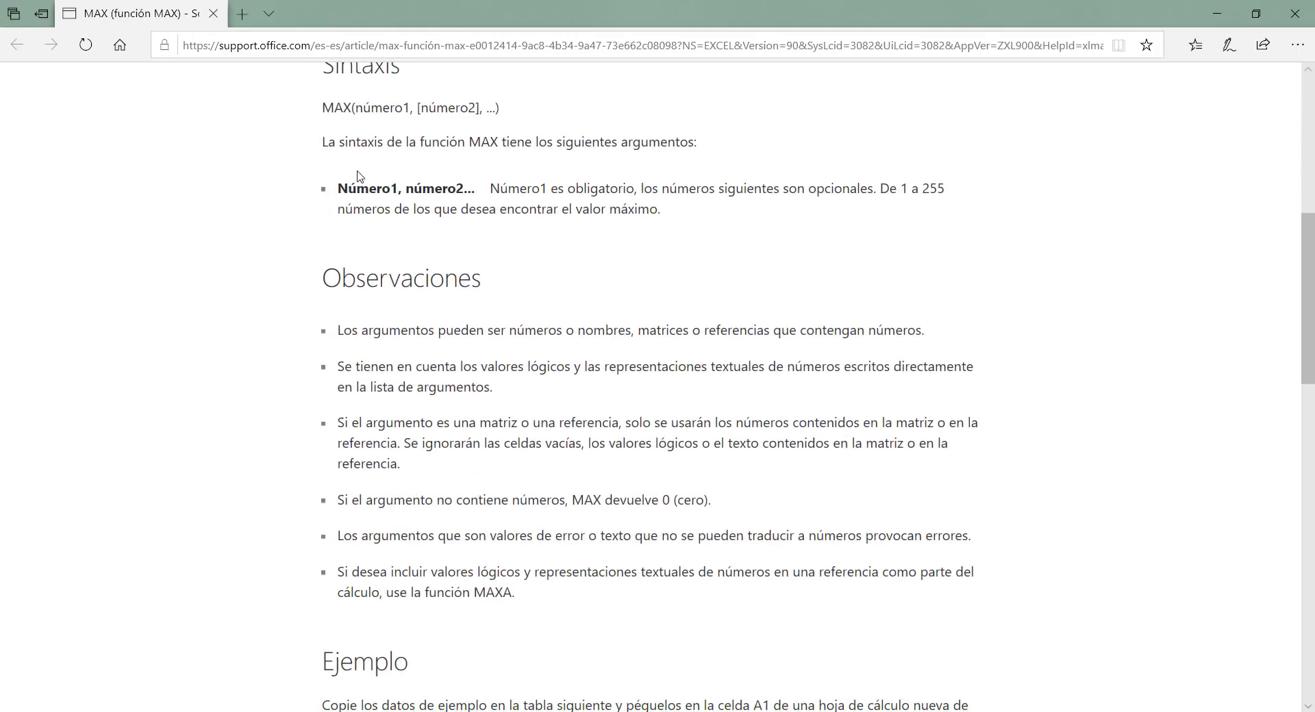
scroll(567, 315, "down", 3)
scroll(360, 307, "up", 4)
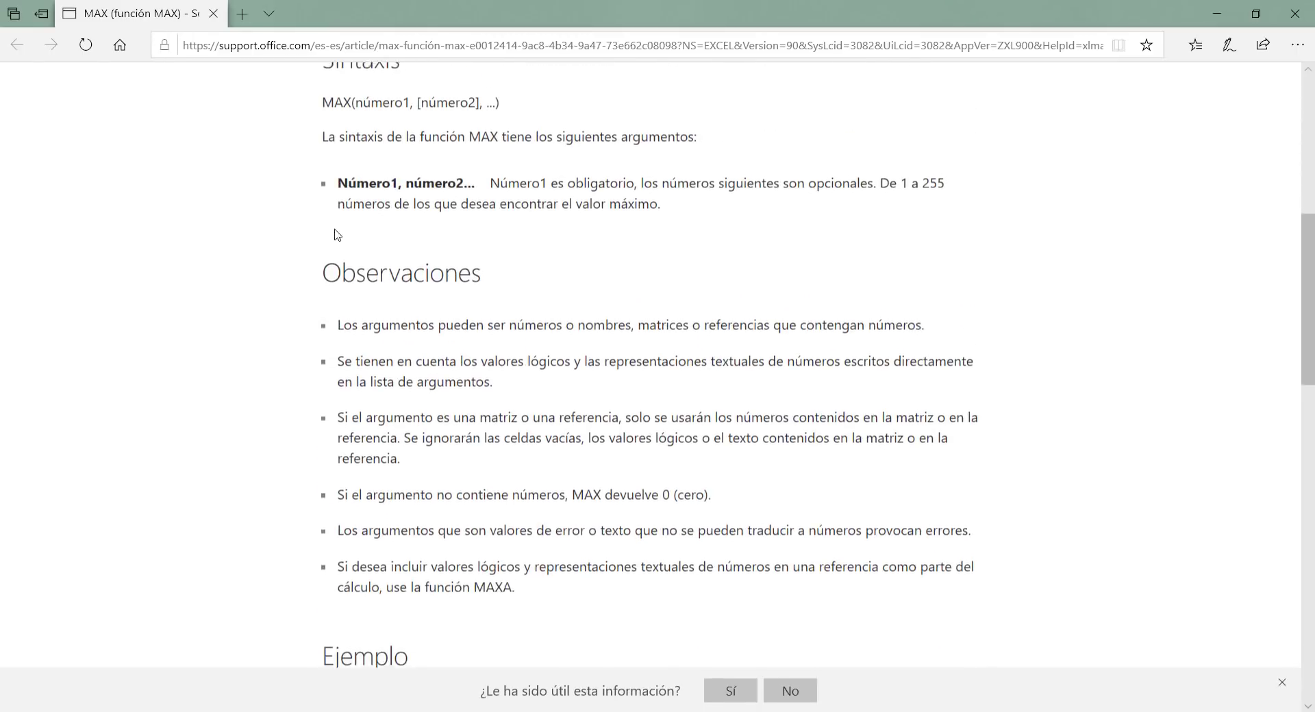
scroll(438, 357, "down", 4)
scroll(439, 360, "down", 4)
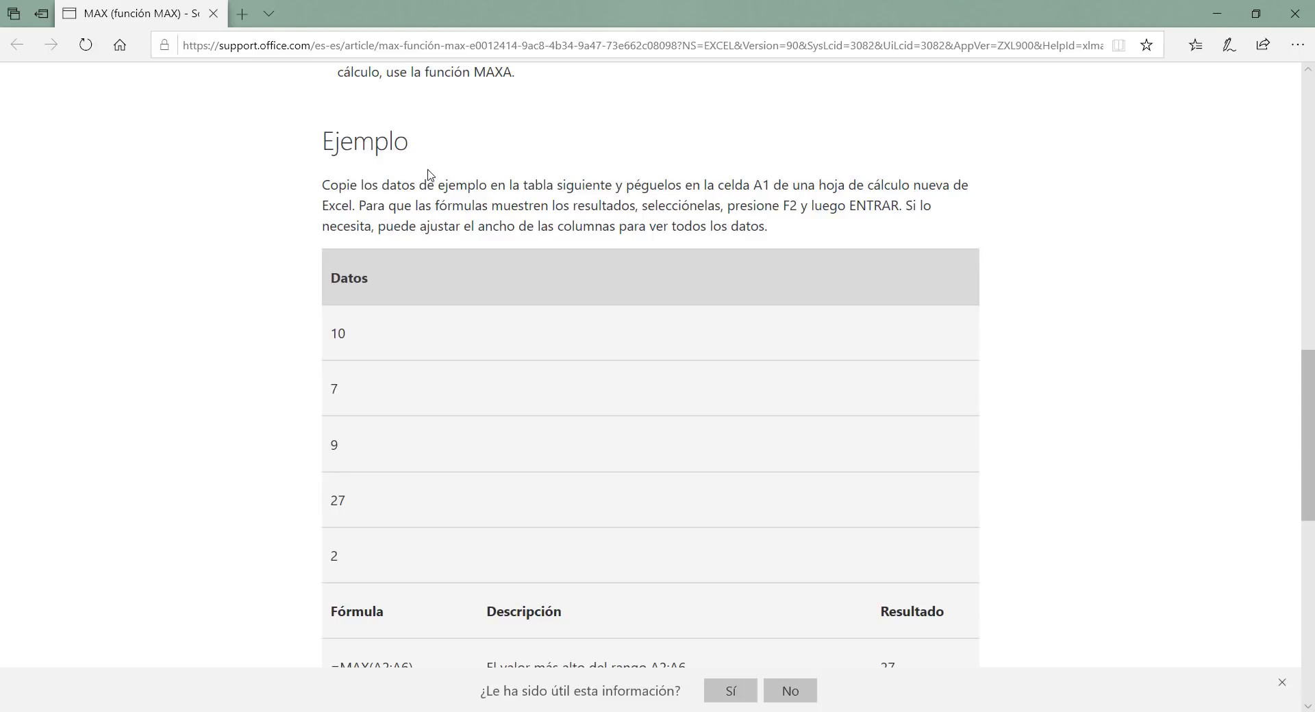
scroll(608, 271, "down", 4)
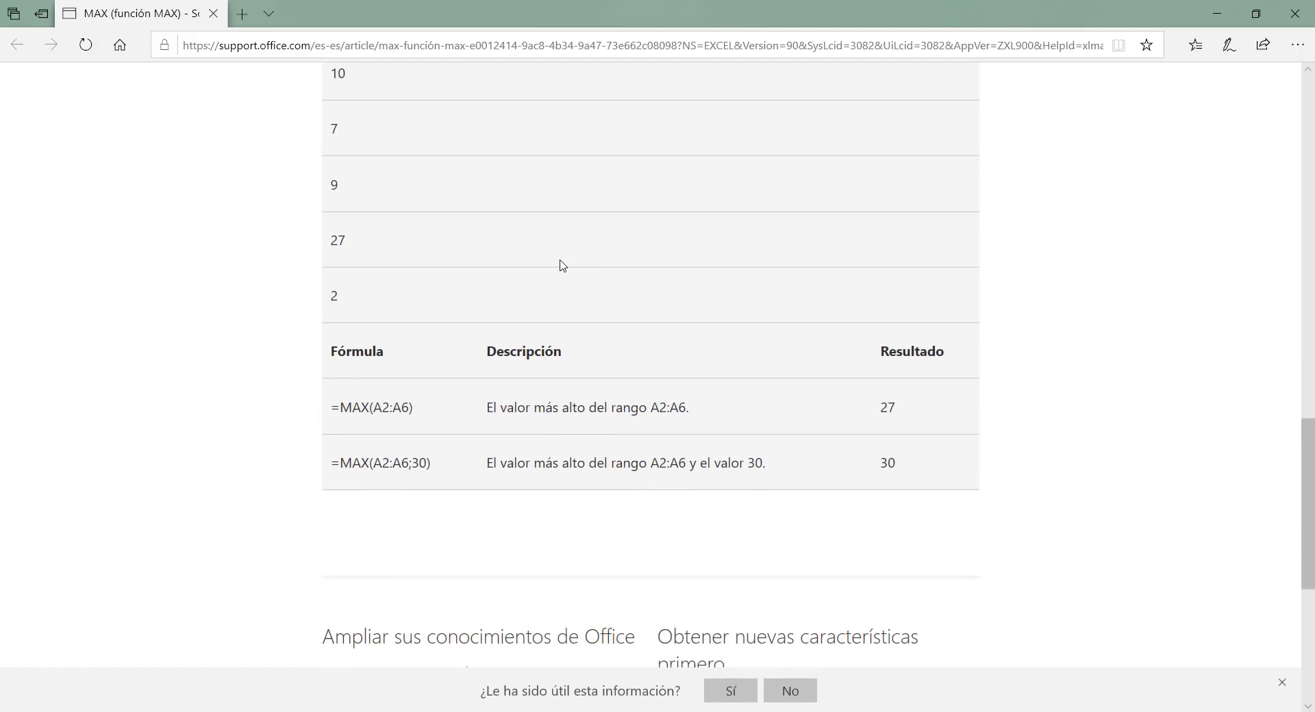
scroll(561, 264, "down", 4)
scroll(560, 263, "up", 4)
left_click_drag(1308, 419, 1311, 228)
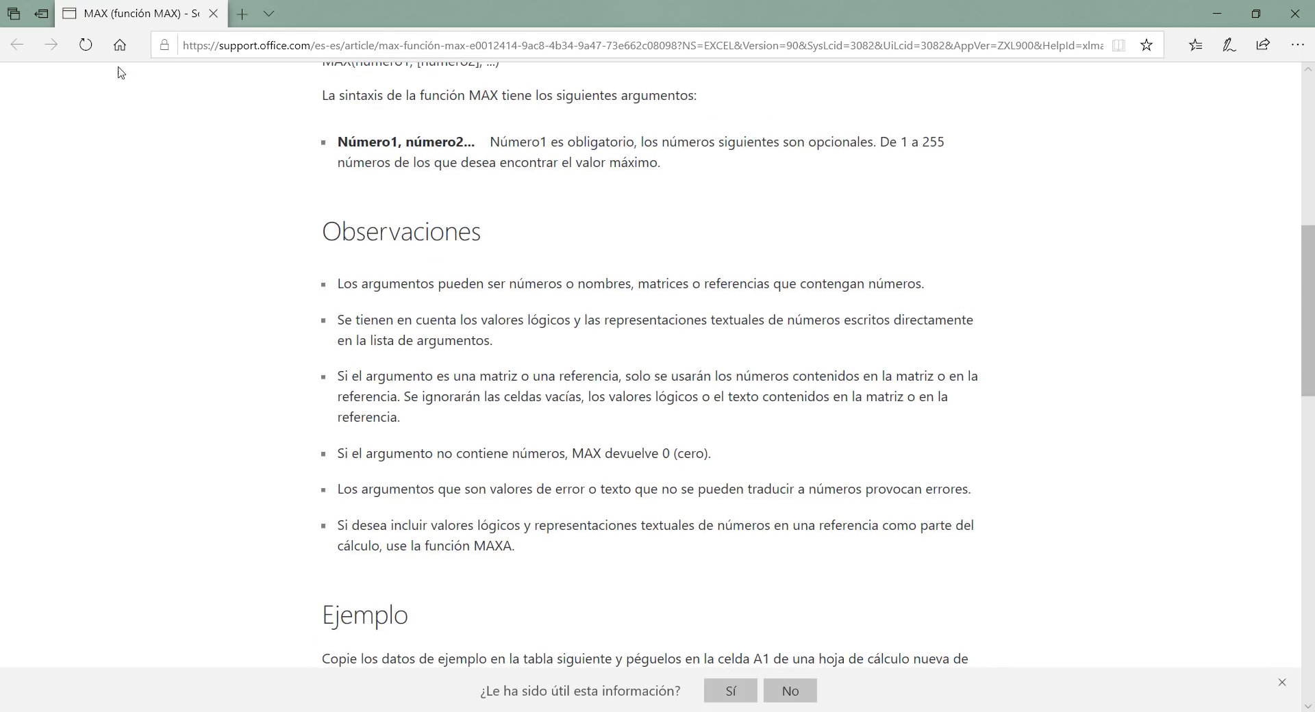
left_click(1297, 12)
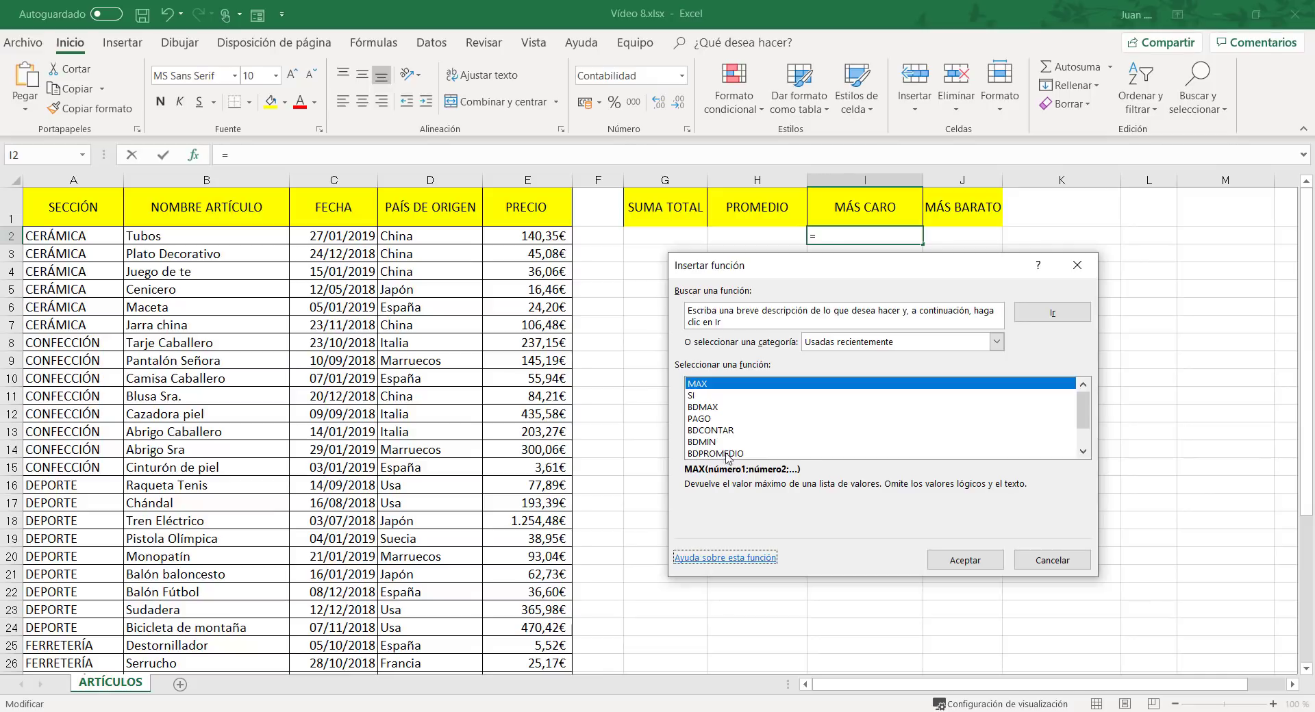
left_click(1058, 562)
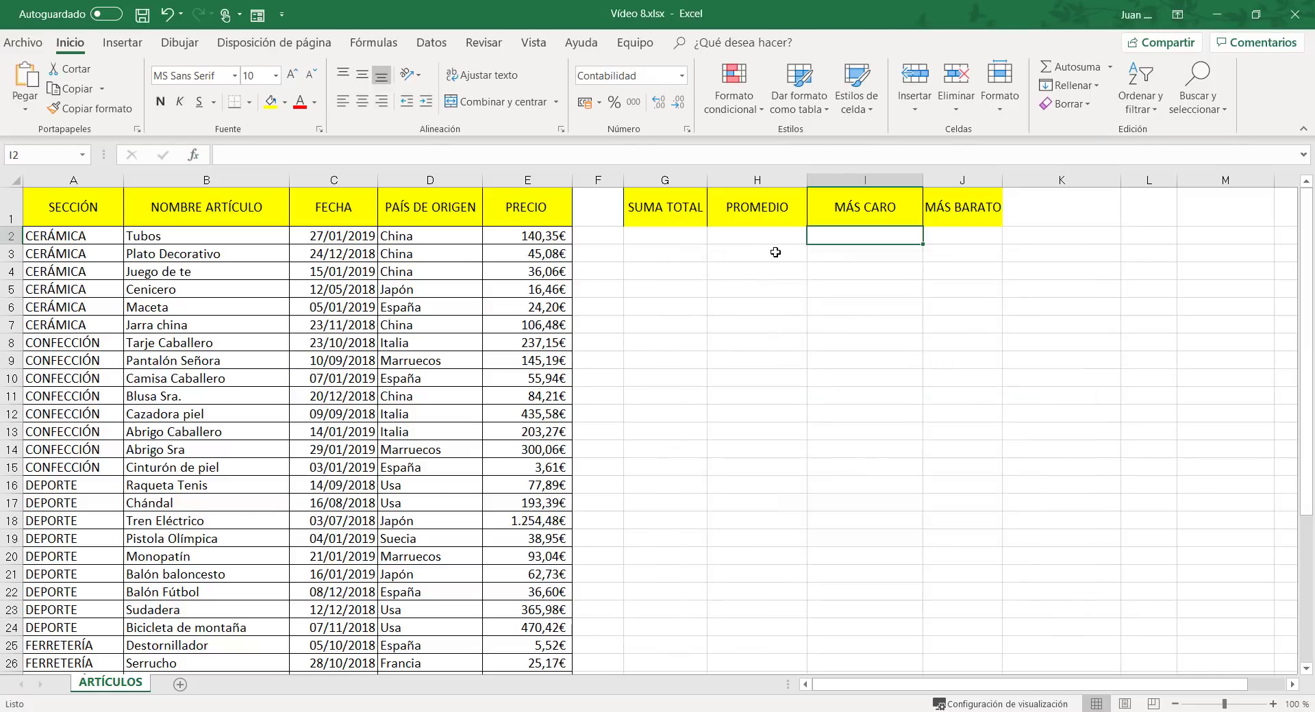
Step: Start inserting a function in H2 under PROMEDIO and browse the Matemáticas y trigonométricas category
left_click(756, 236)
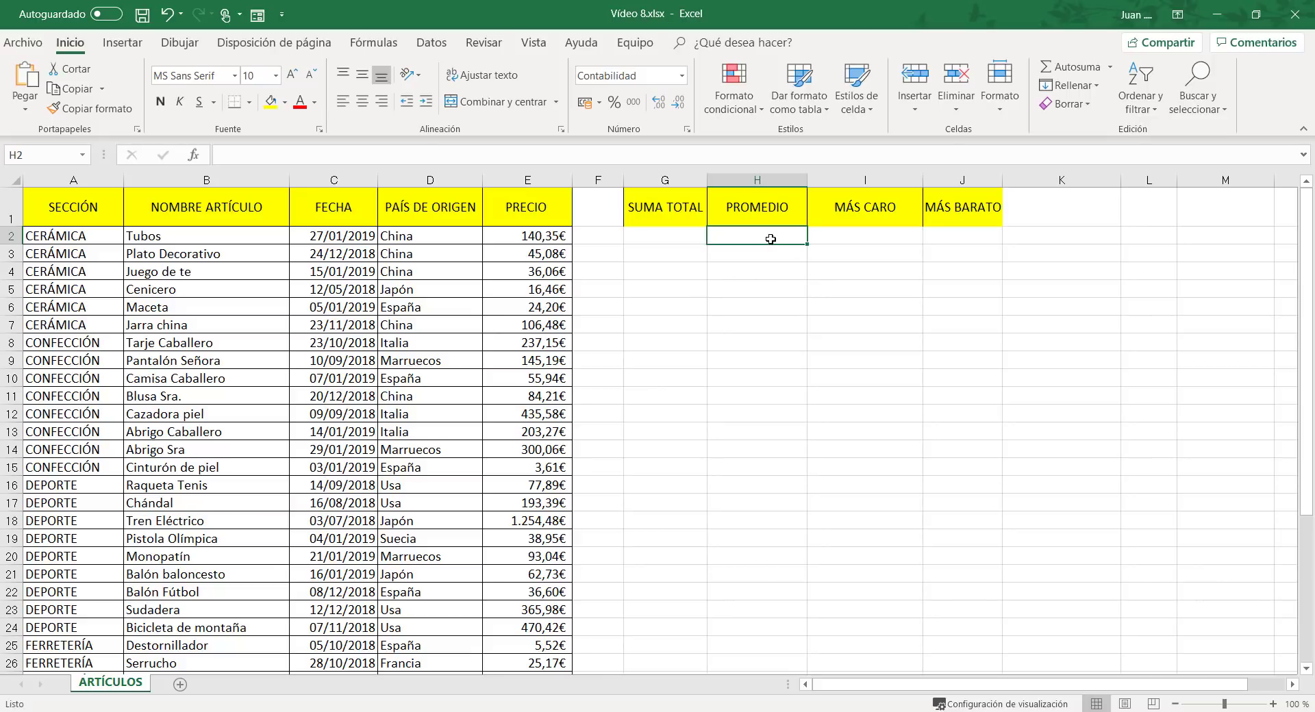
left_click(194, 154)
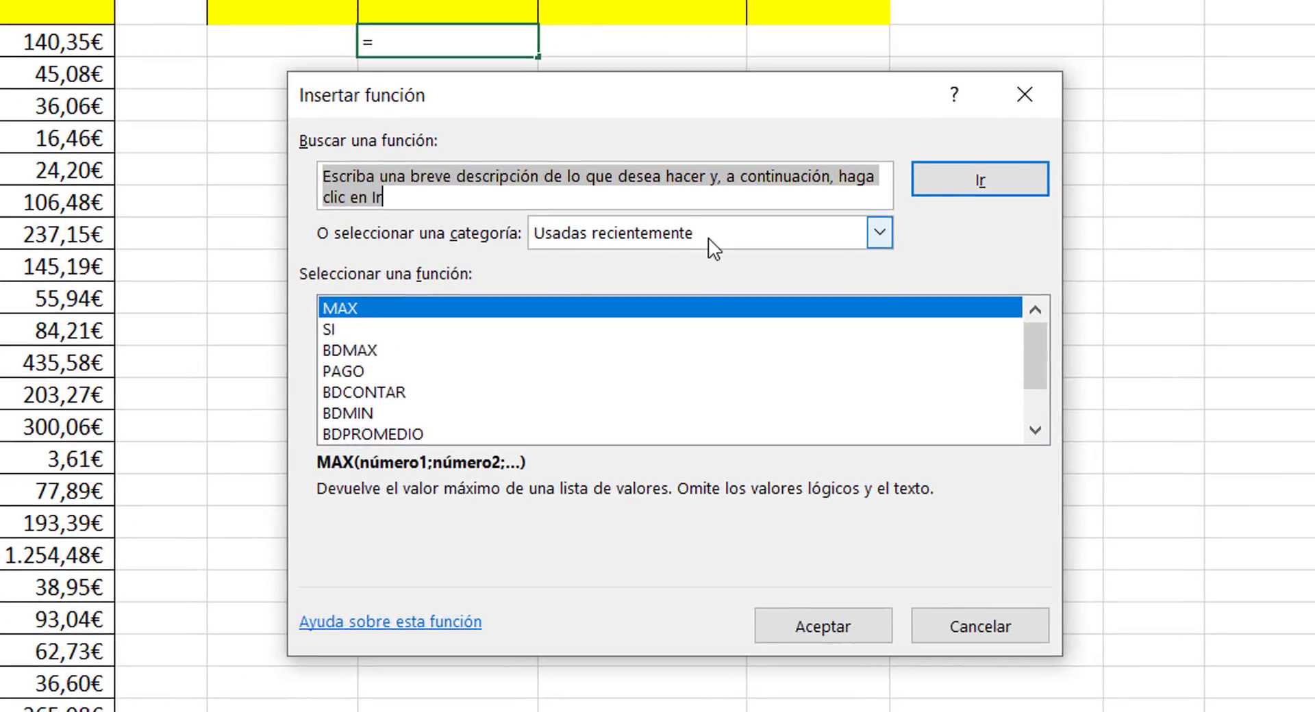
left_click(902, 345)
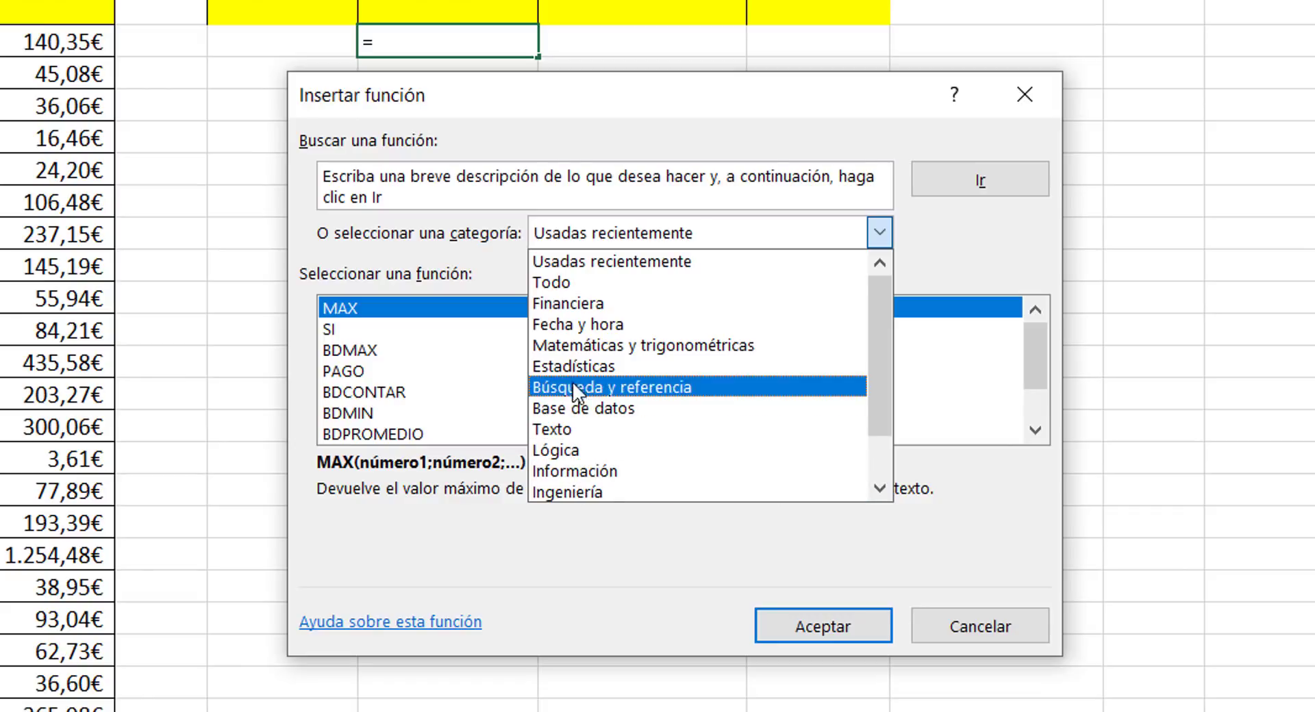
left_click(578, 346)
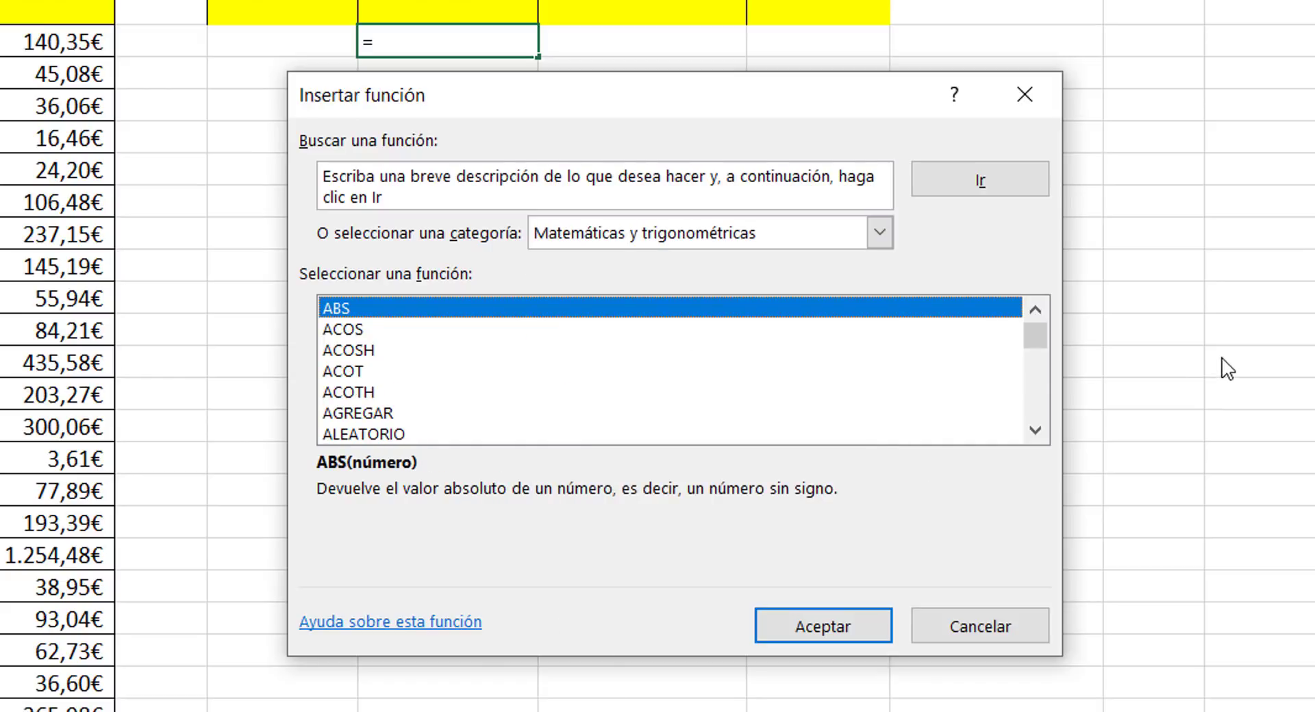
left_click_drag(1044, 326, 1053, 363)
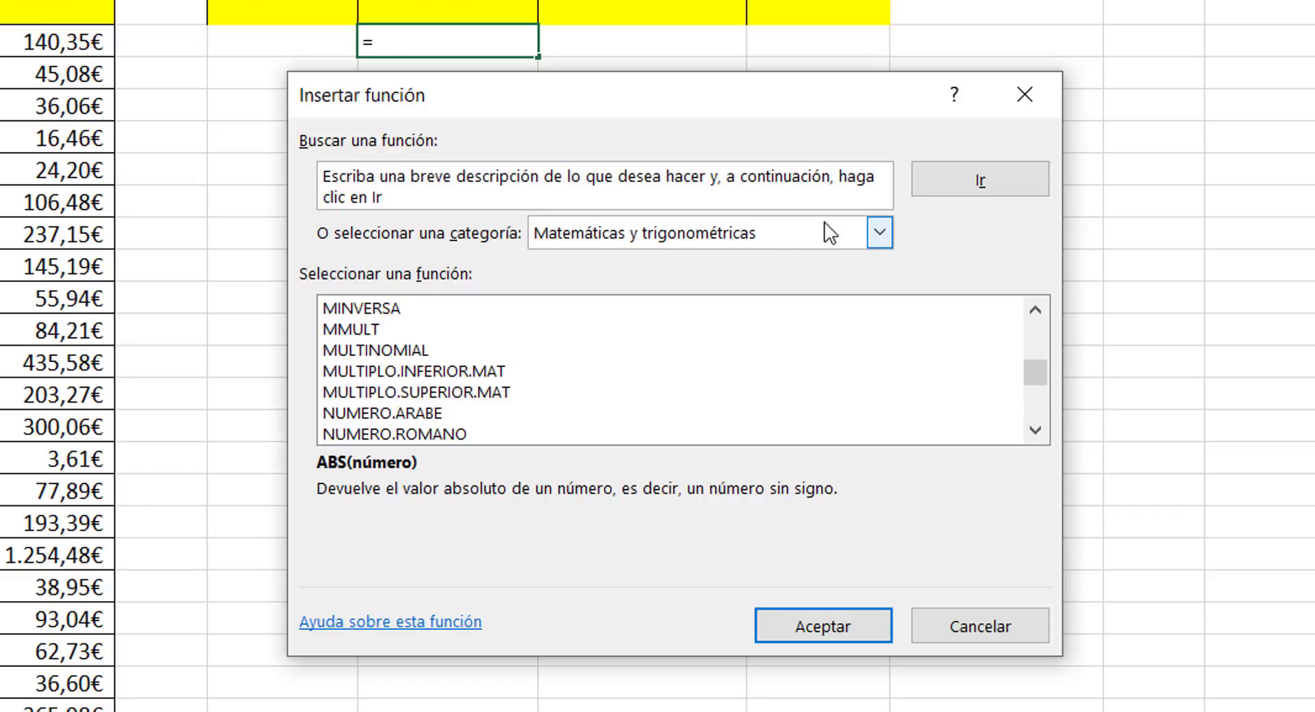
Step: Switch to the Estadísticas category and select the PROMEDIO function
left_click(877, 235)
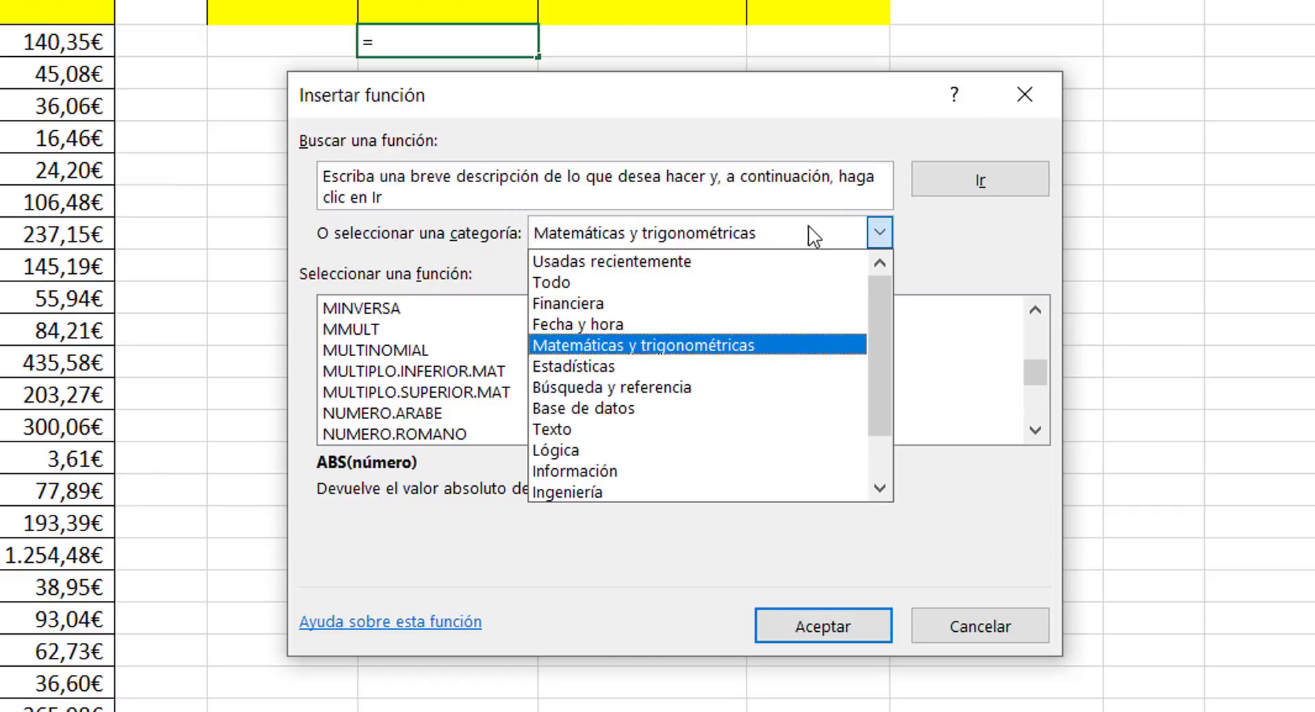
left_click(601, 364)
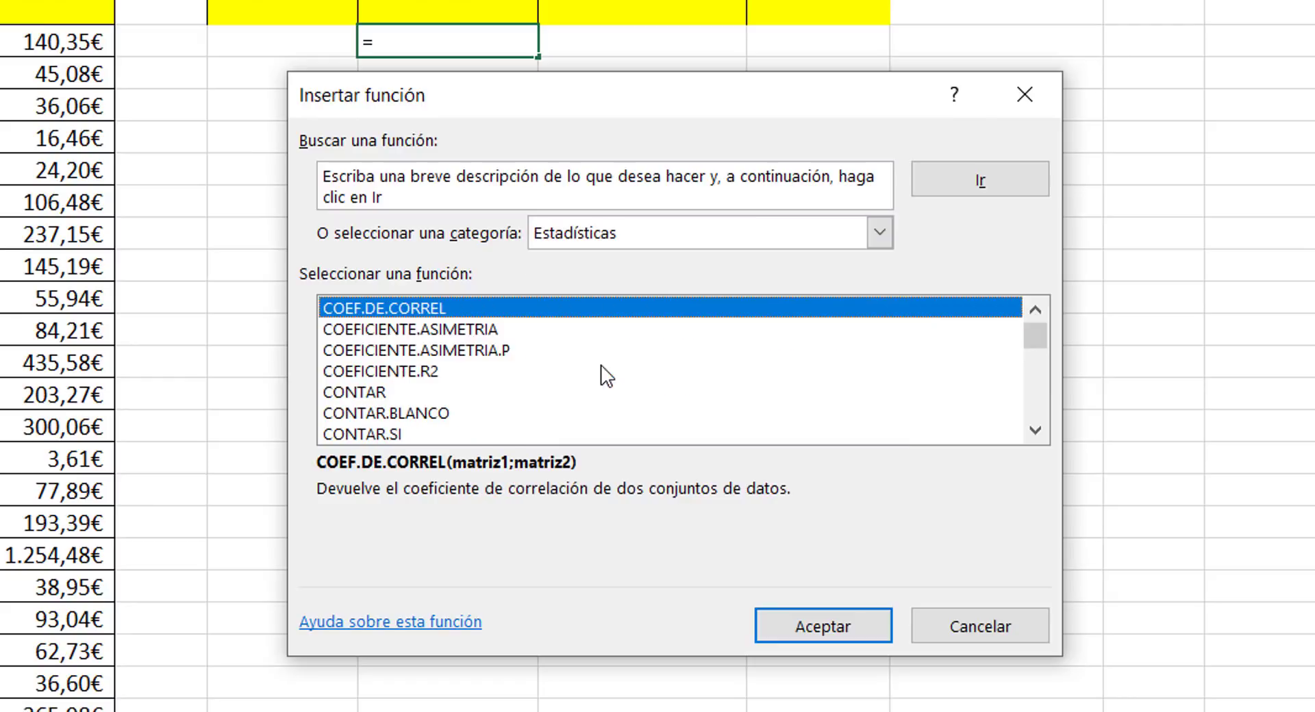
left_click_drag(1041, 324, 1042, 431)
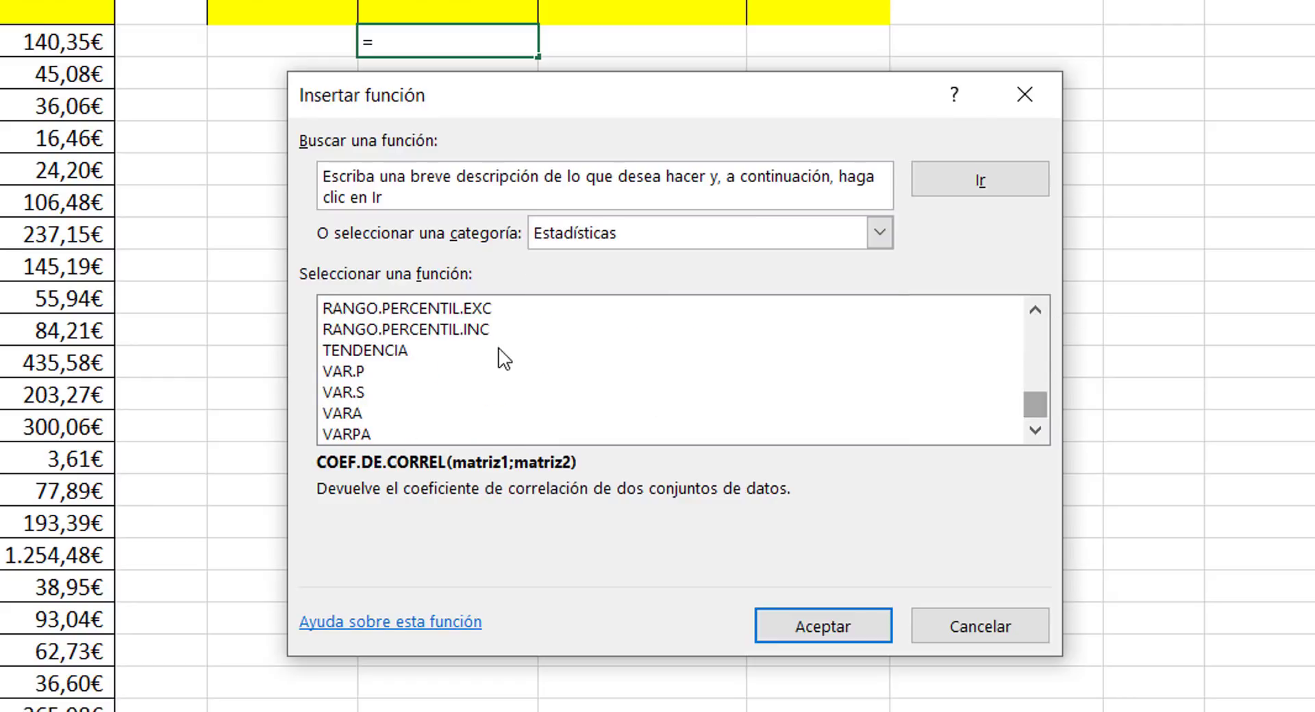
scroll(499, 363, "up", 5)
left_click(383, 312)
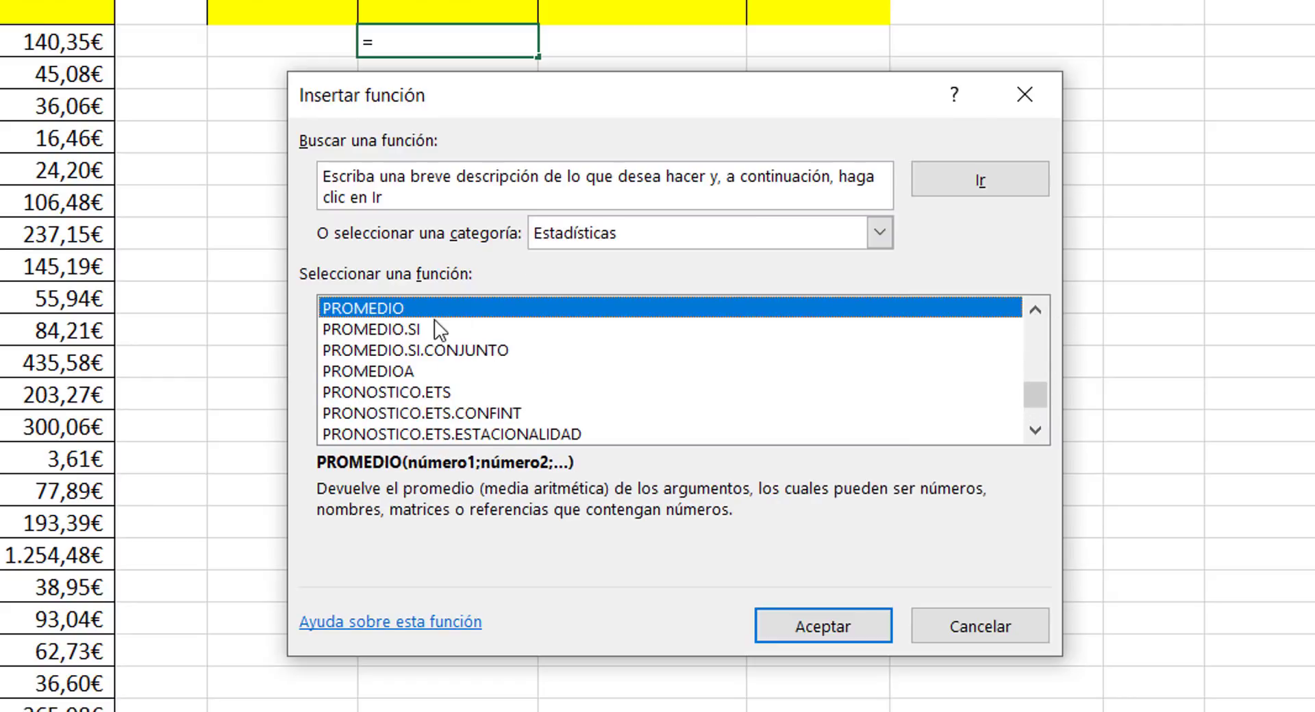
Step: Set the function category to Todo and browse the beginning of the complete alphabetical list
left_click(888, 236)
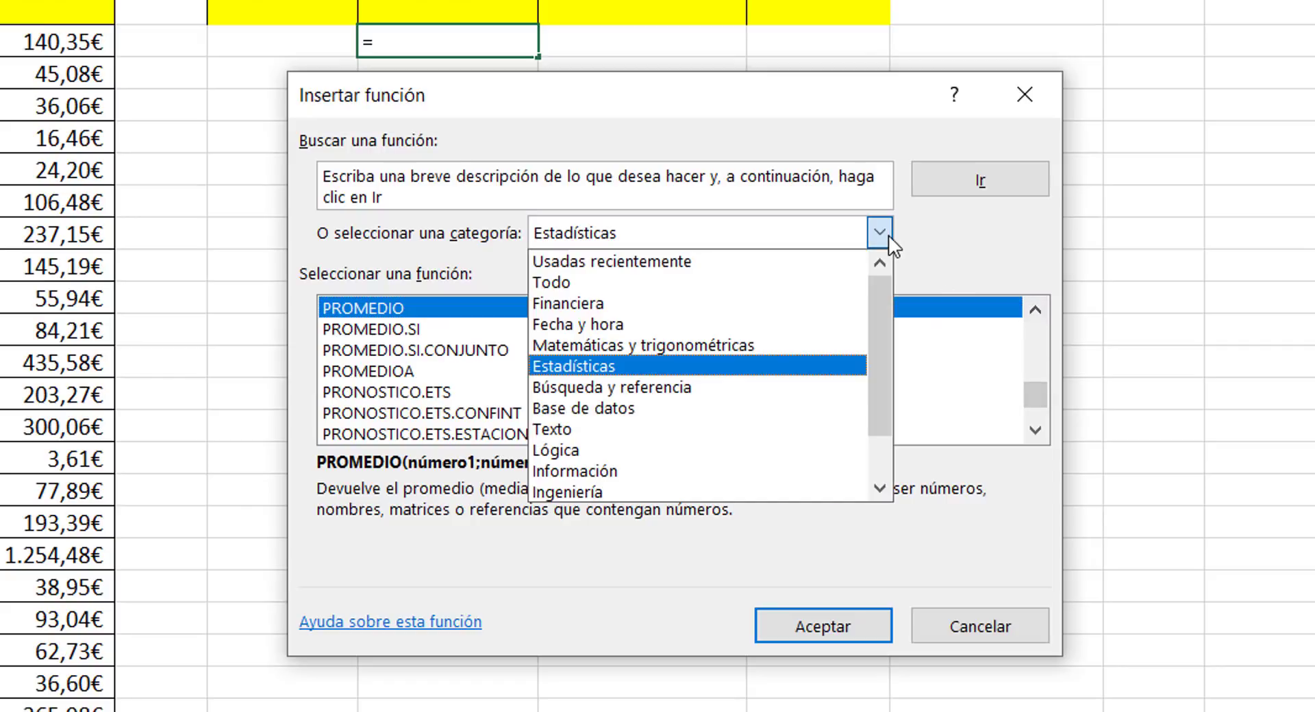
left_click(570, 281)
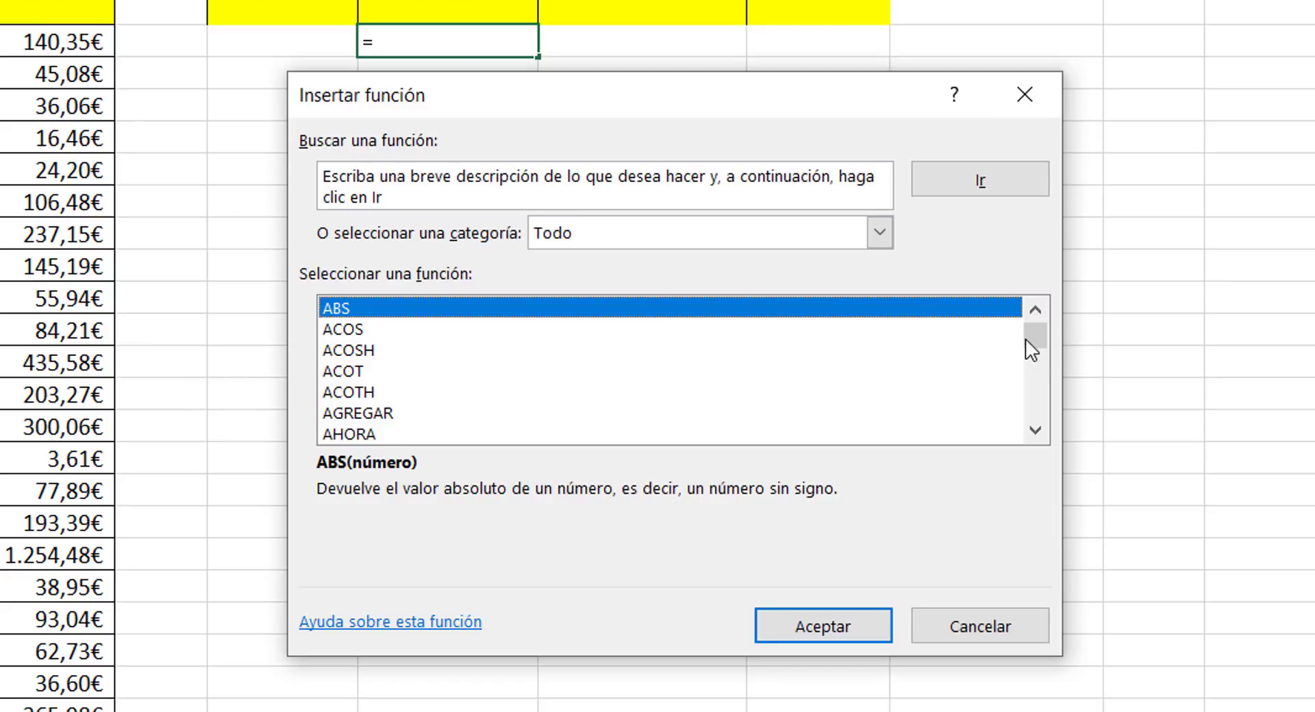
left_click_drag(1033, 336, 1036, 304)
left_click(1034, 432)
left_click(1034, 432)
left_click(1034, 431)
left_click(1034, 432)
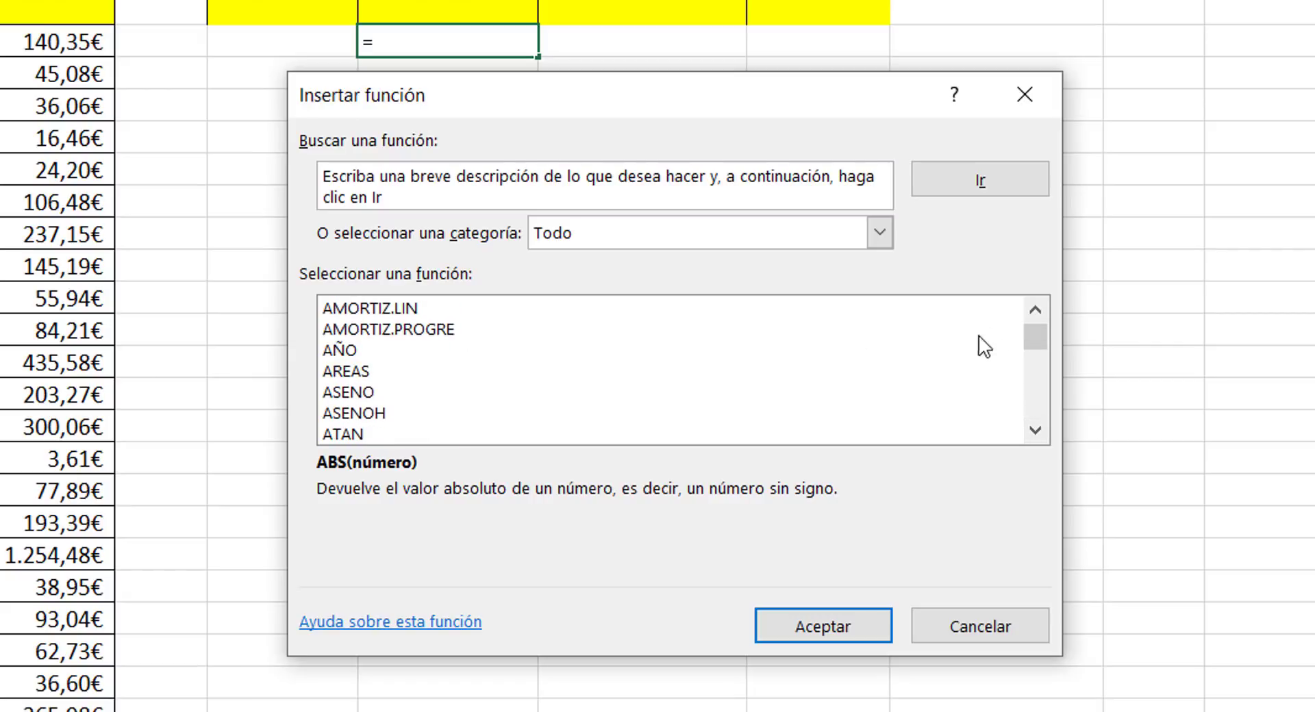
left_click_drag(1044, 330, 1045, 302)
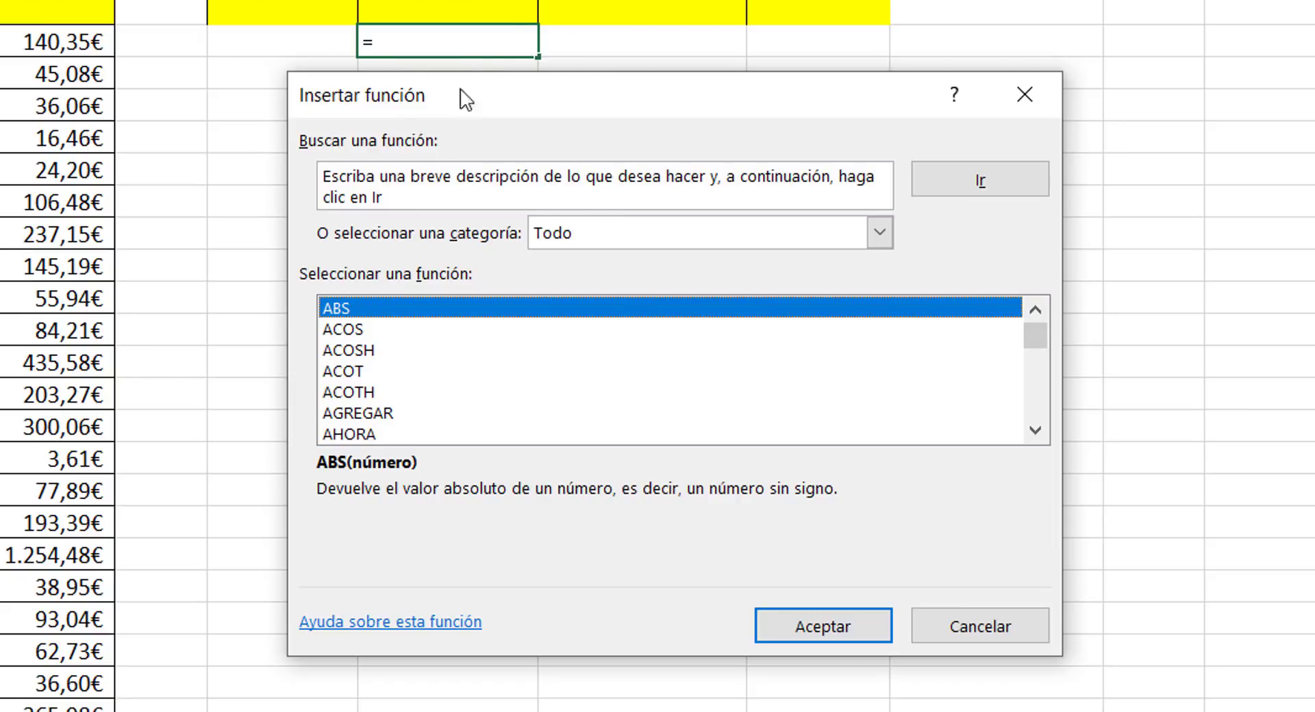
Step: Browse the functions starting with P in the complete list as far as the PROMEDIO group, and return to the start of the list
left_click(340, 355)
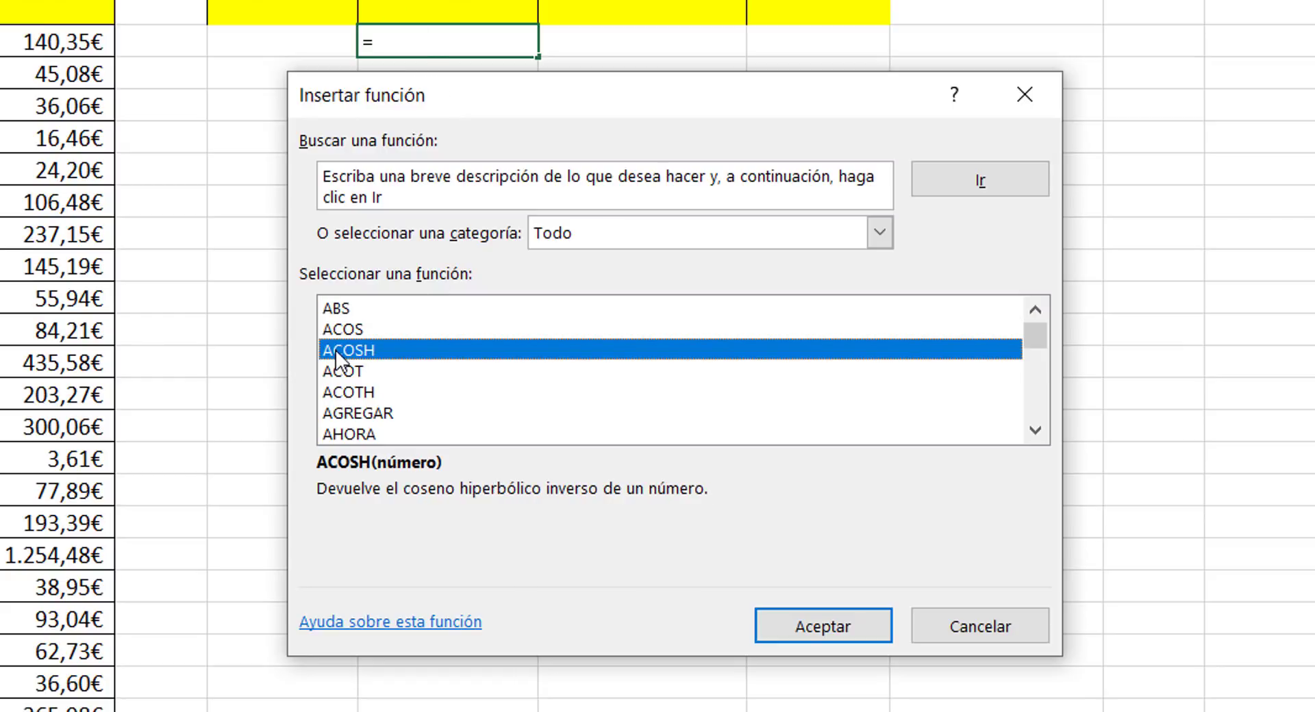
key("p")
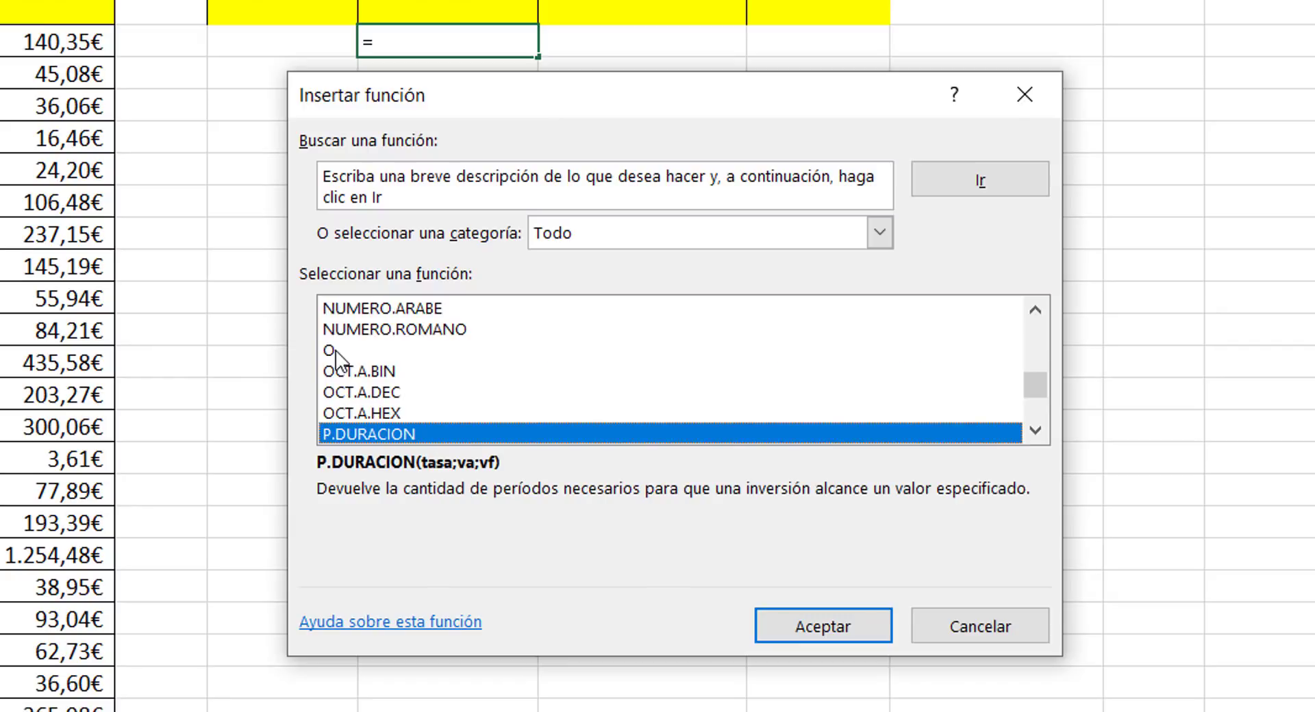
left_click(1040, 425)
left_click(1040, 425)
left_click(1041, 426)
left_click(1040, 425)
left_click(1040, 426)
left_click(1040, 425)
scroll(641, 355, "down", 1)
scroll(642, 363, "down", 7)
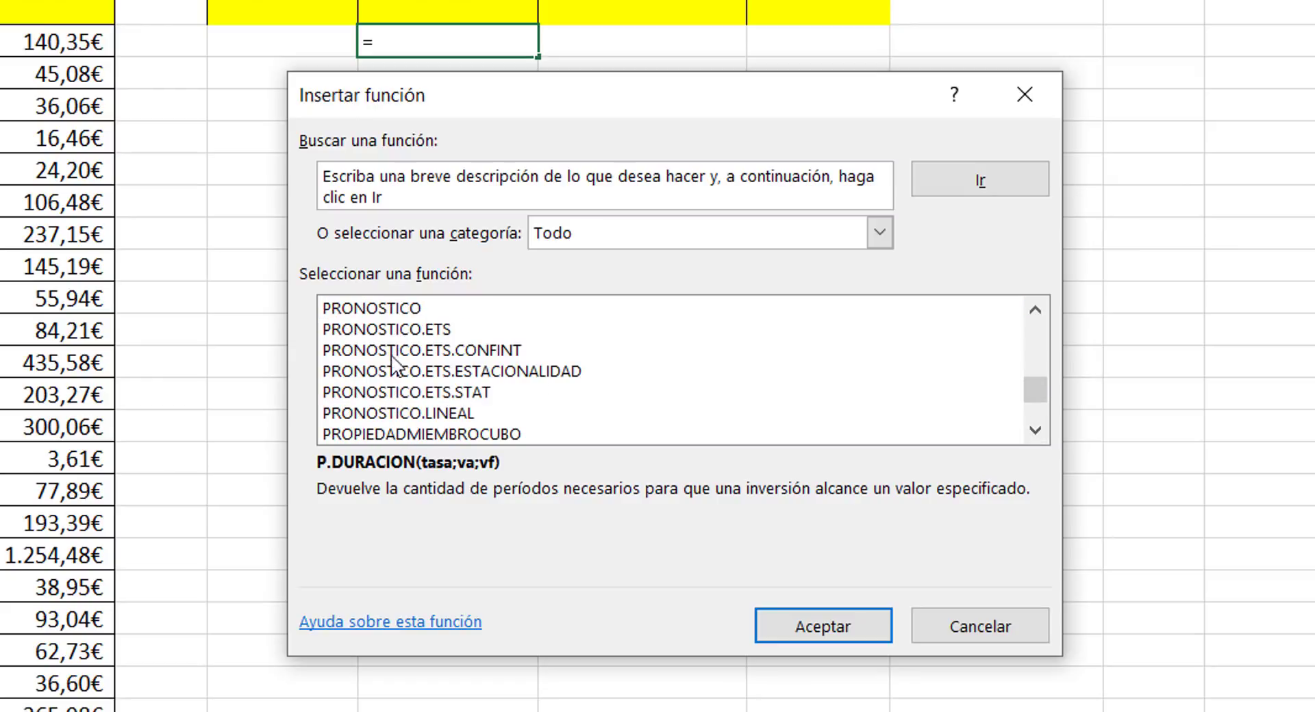
scroll(379, 341, "up", 2)
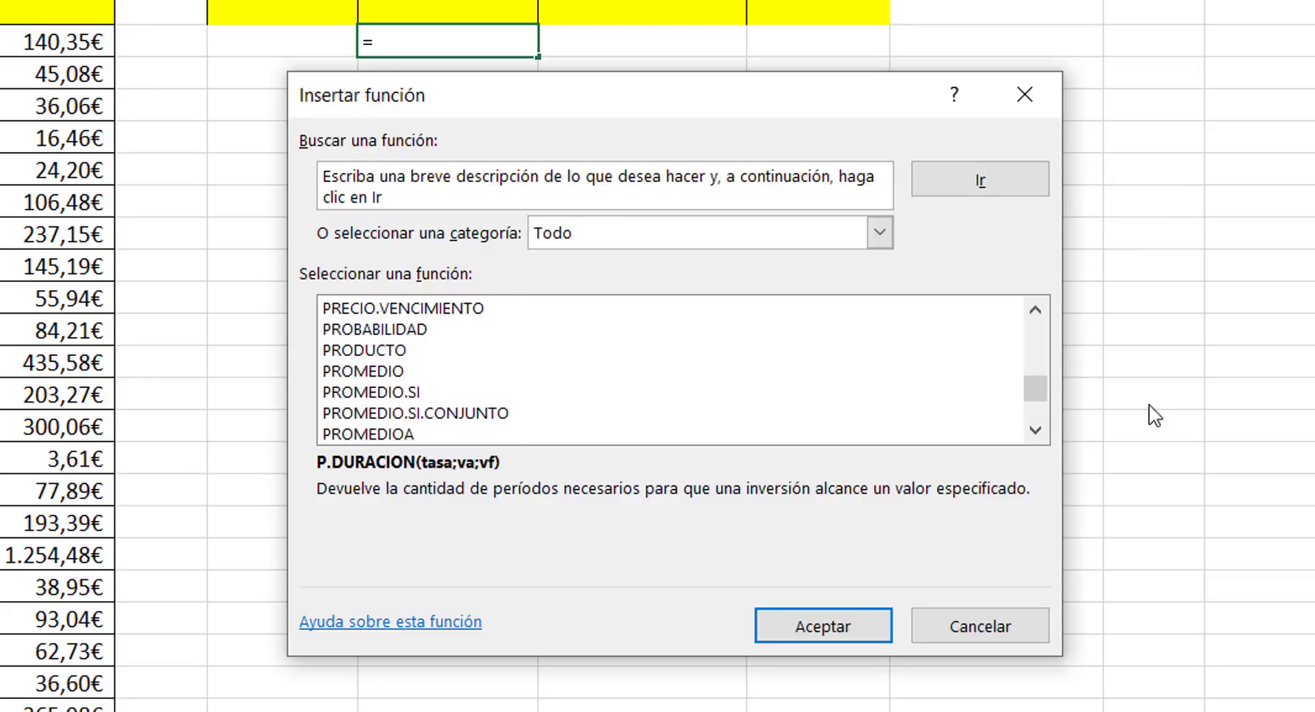
left_click_drag(1035, 388, 1040, 321)
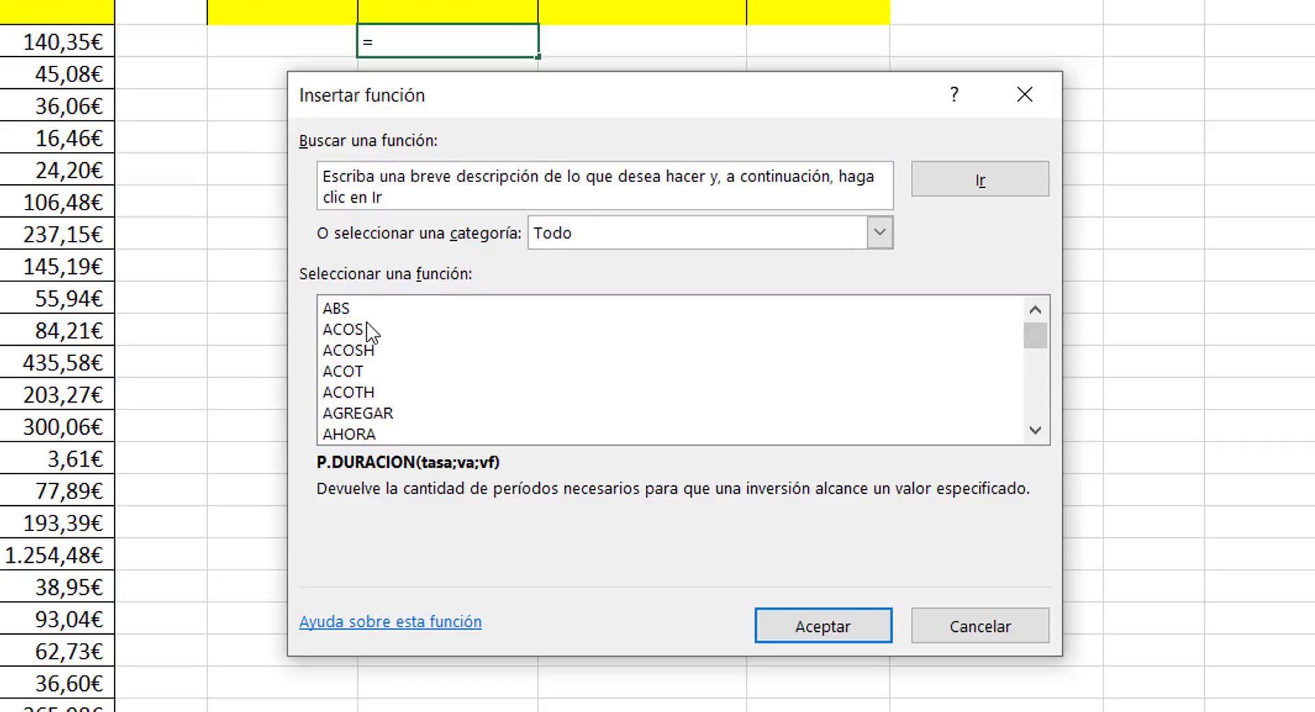
Step: Insert the PROMEDIO function from the Todo list into H2, with the price range E2:E39 as Número1
left_click(388, 329)
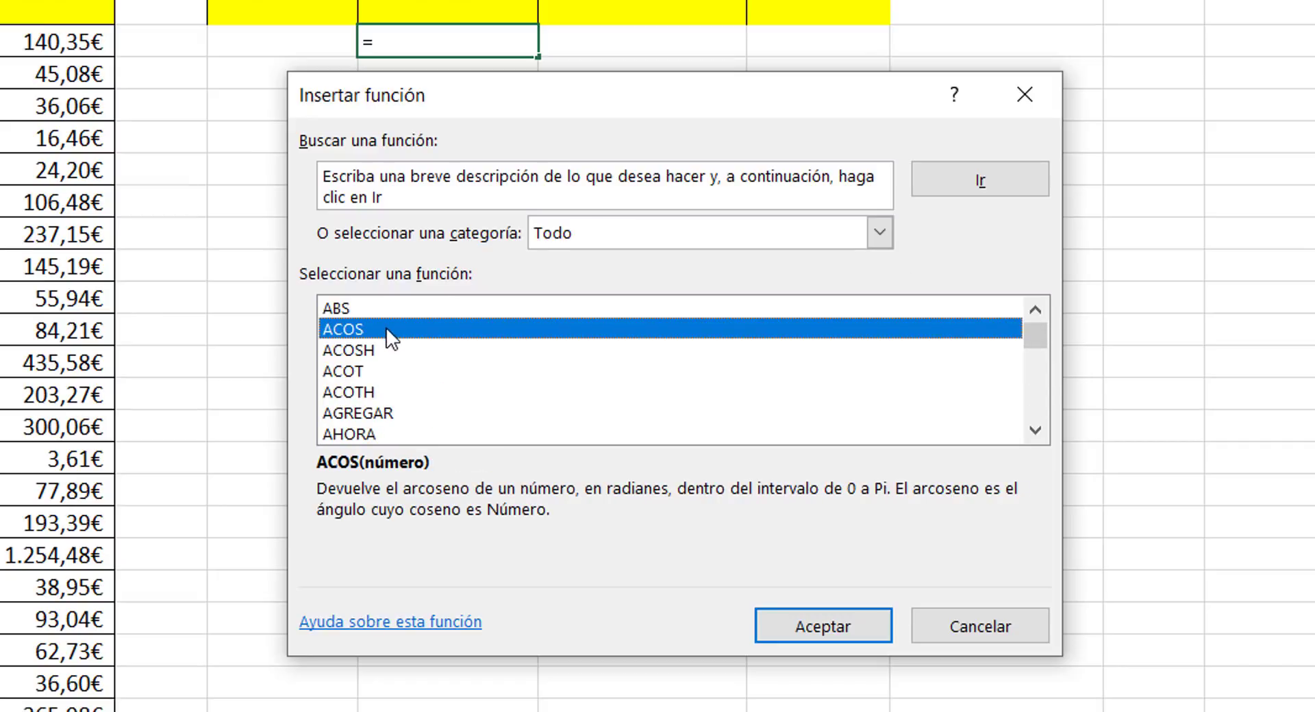
type("prom")
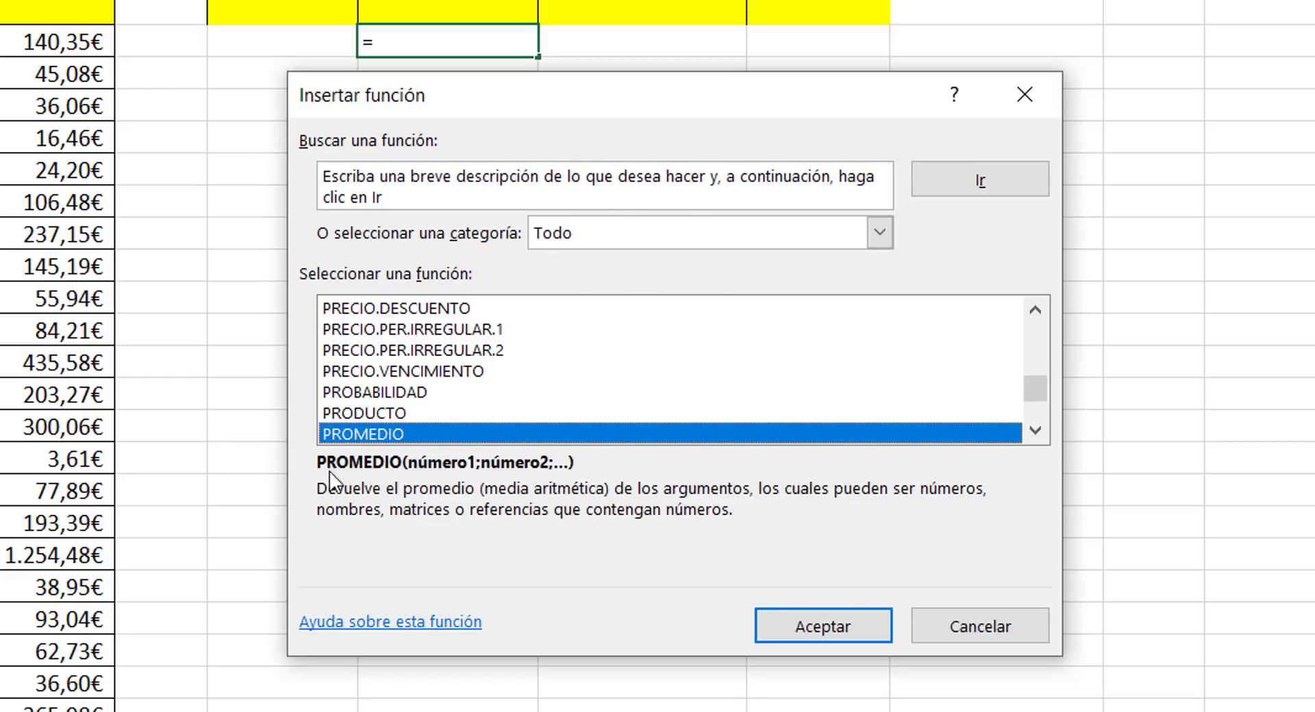
left_click(822, 634)
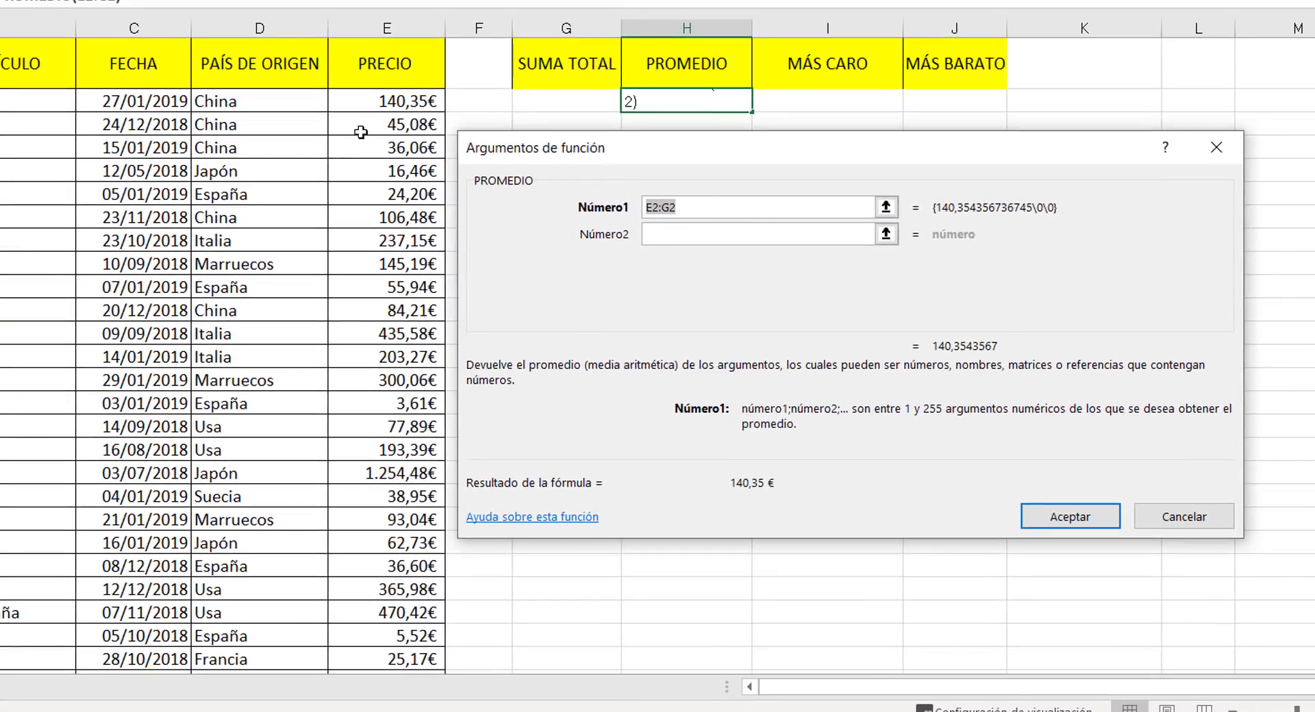
left_click(168, 67)
left_click_drag(371, 100, 397, 618)
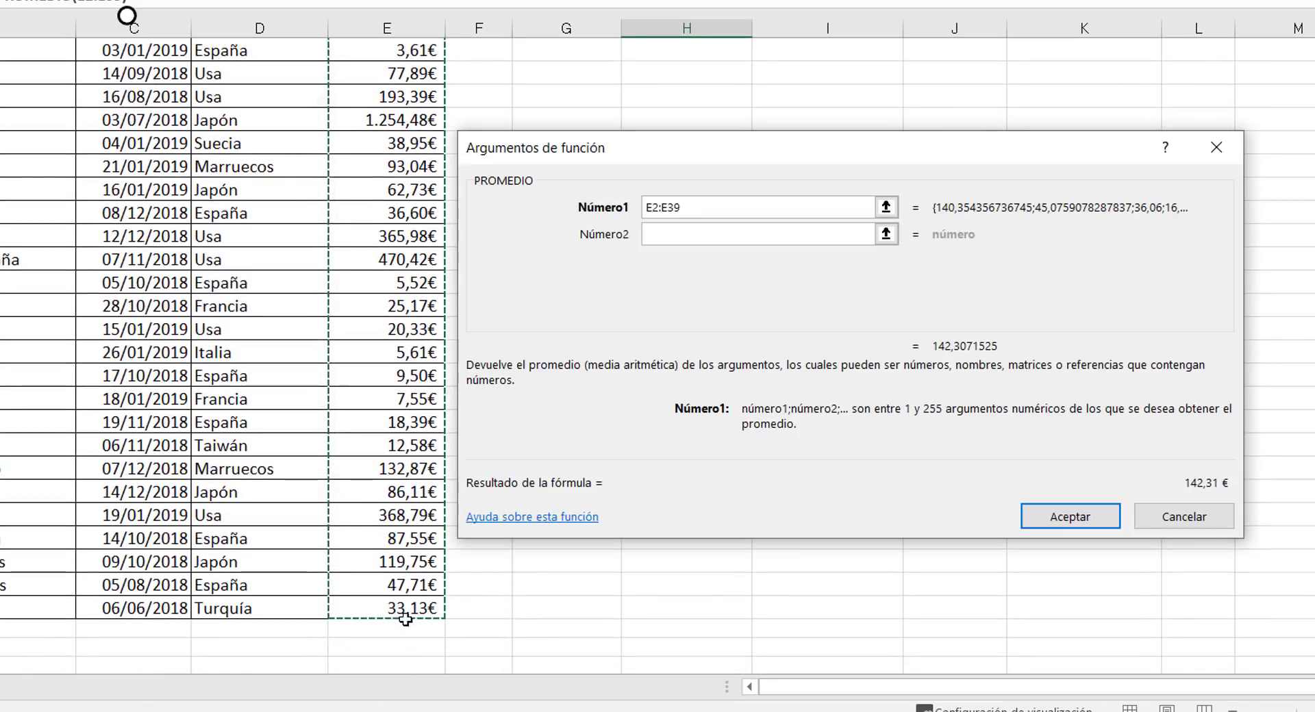
key("Return")
scroll(842, 476, "up", 1)
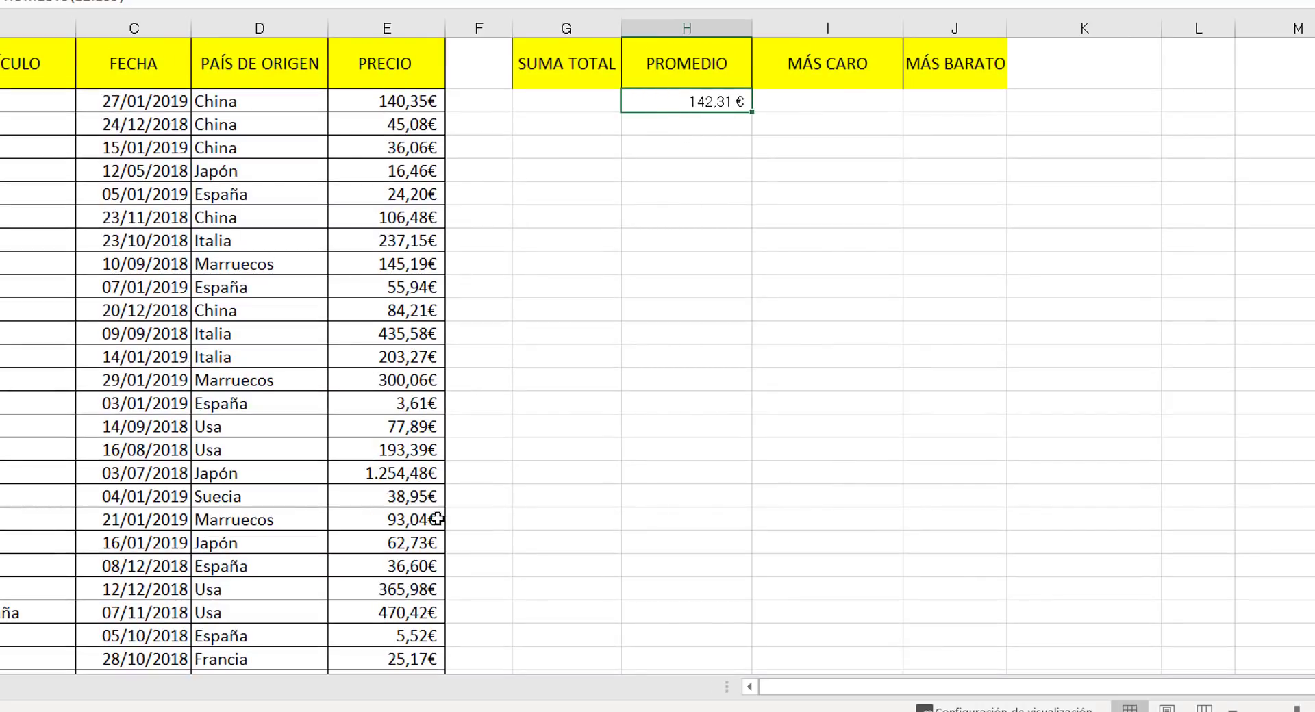
Step: Clear H2 and start a formula there directly in the cell, completing the function name as =PROMEDIO( from the suggestions
key("Delete")
type("=")
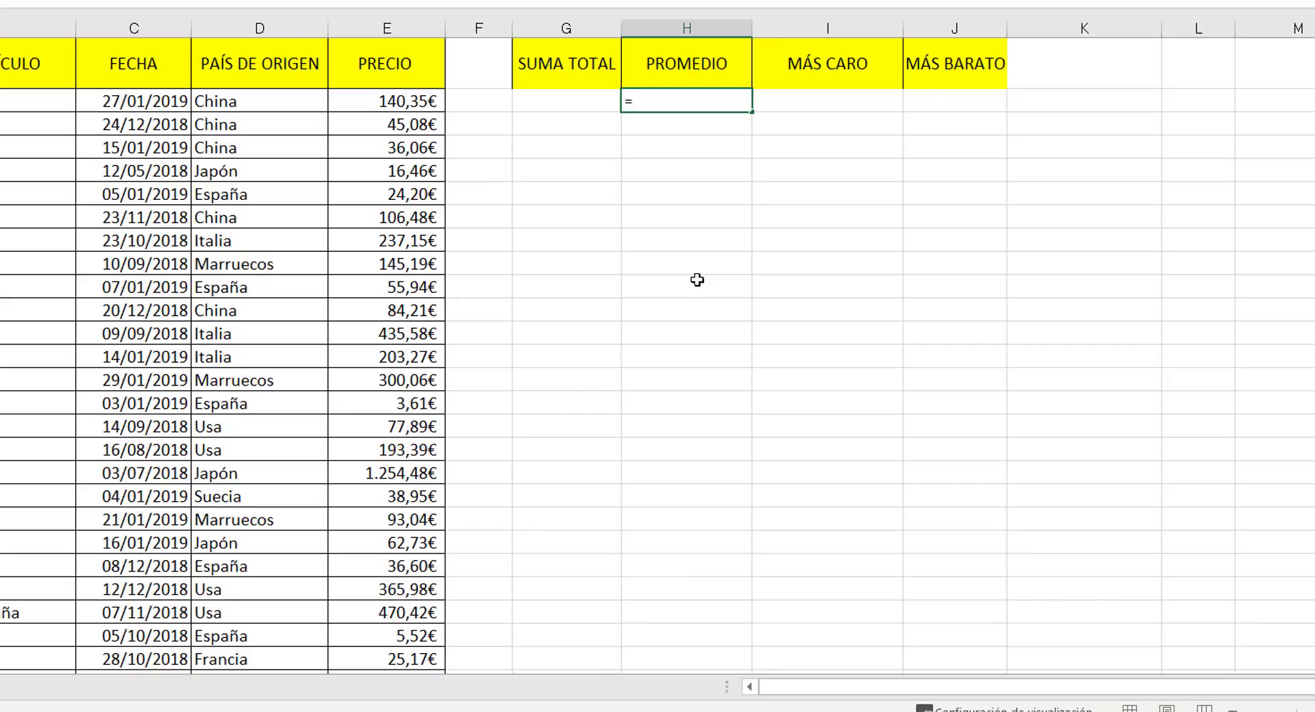
type("pro")
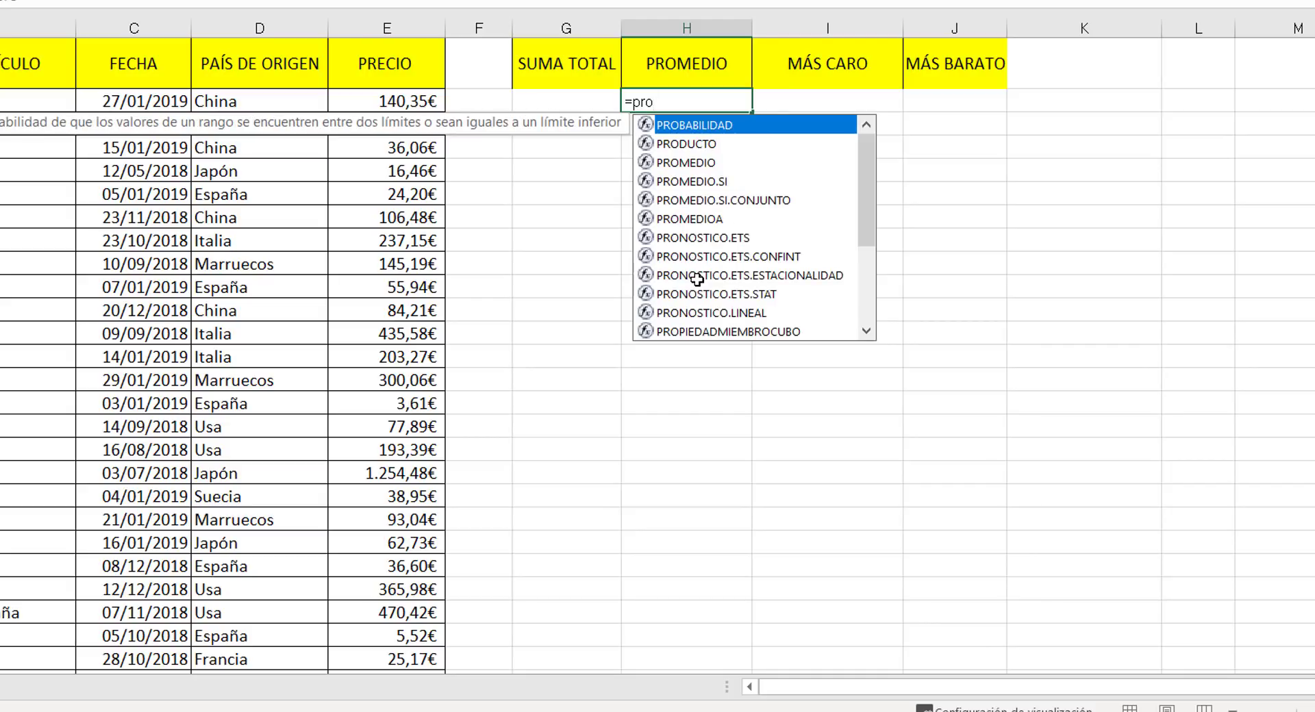
type("m")
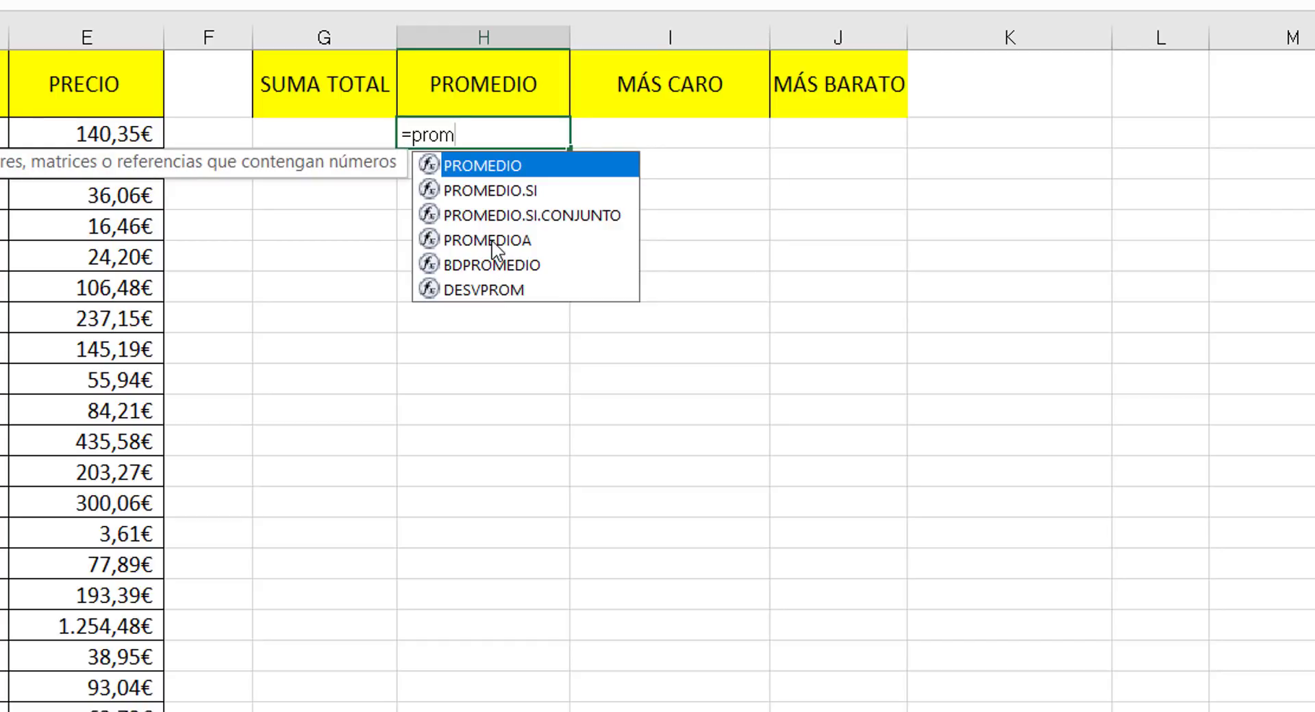
key("Tab")
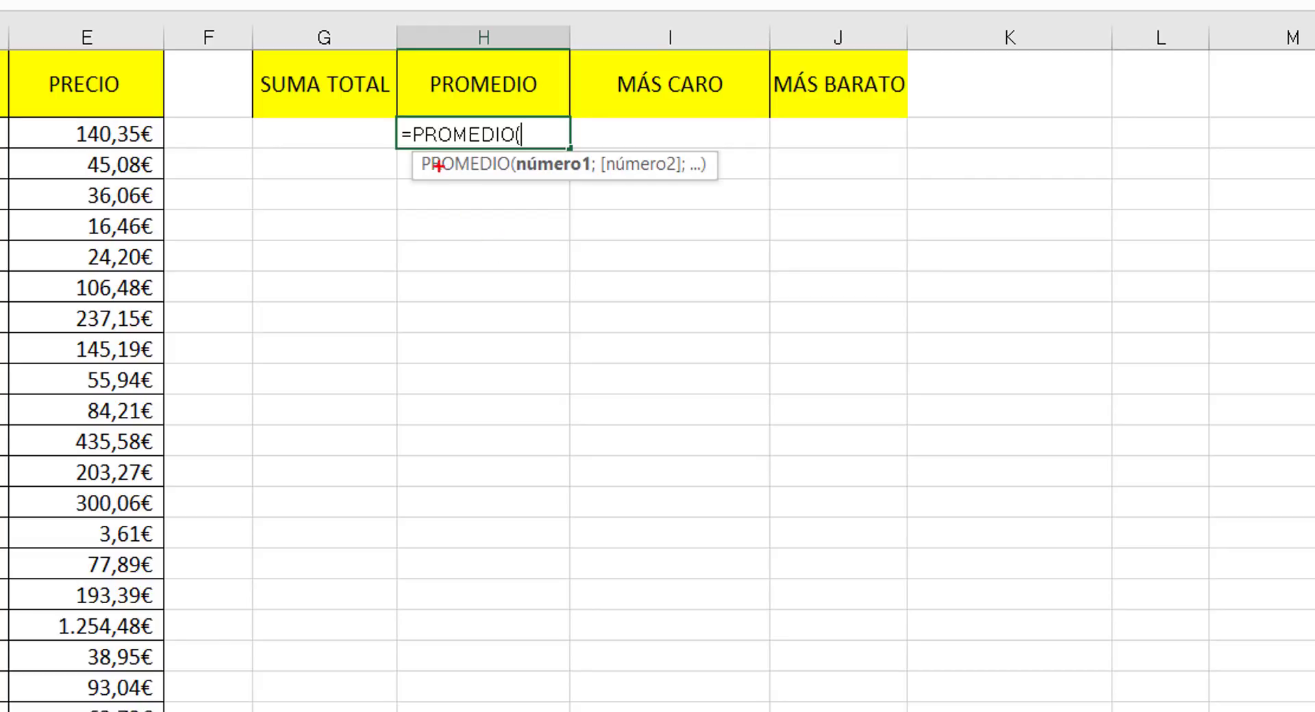
mouse_move(405, 145)
left_mouse_down()
mouse_move(493, 186)
mouse_move(738, 189)
left_mouse_up()
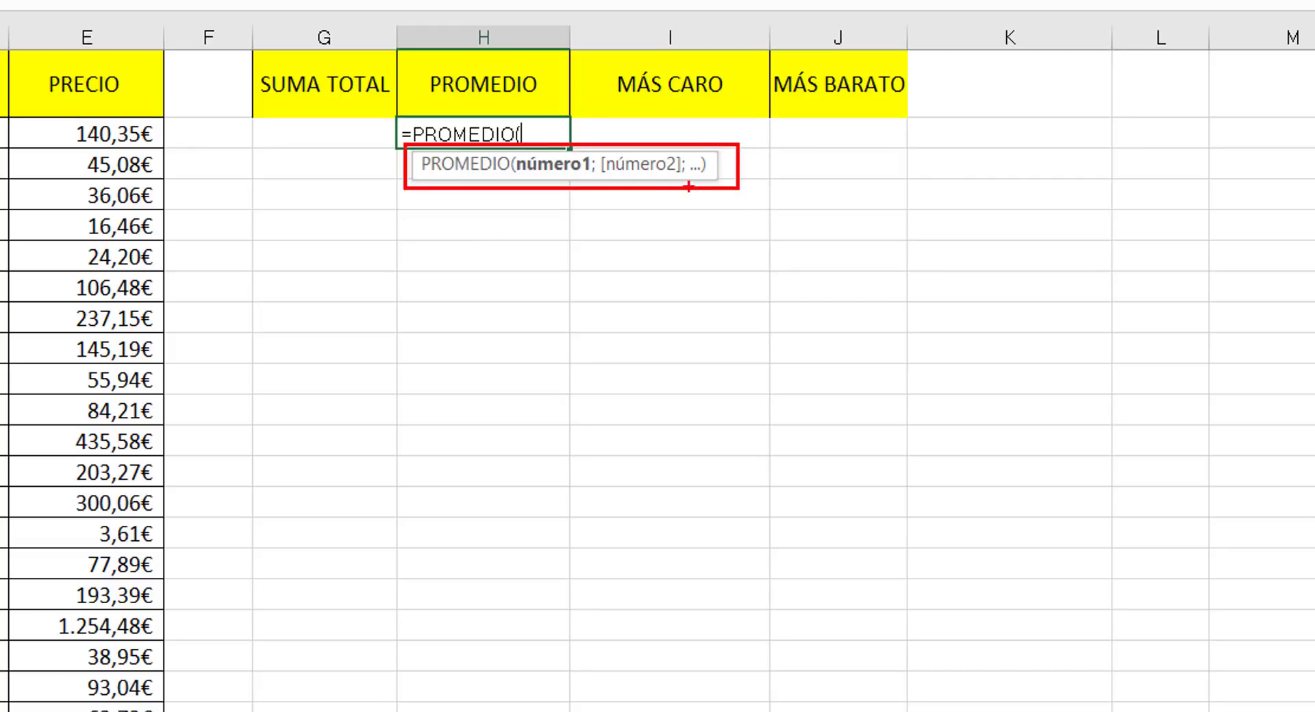
left_click_drag(485, 186, 517, 392)
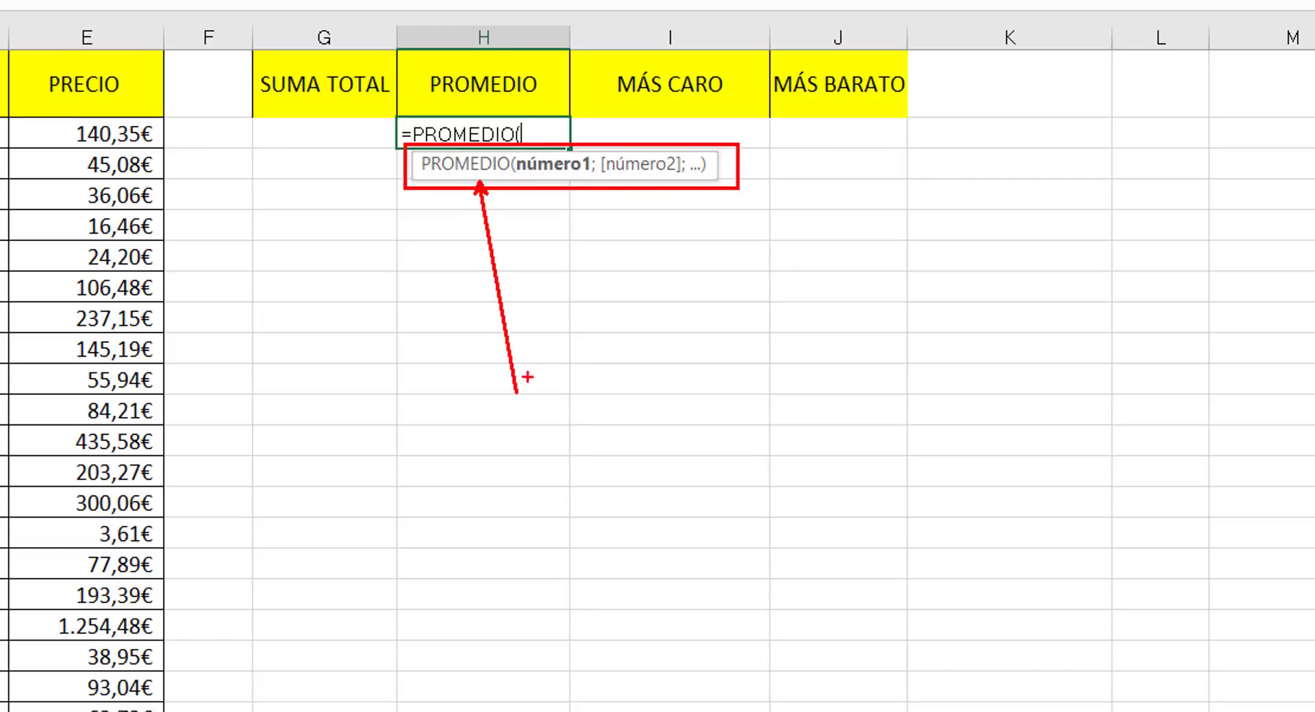
left_click_drag(564, 180, 600, 395)
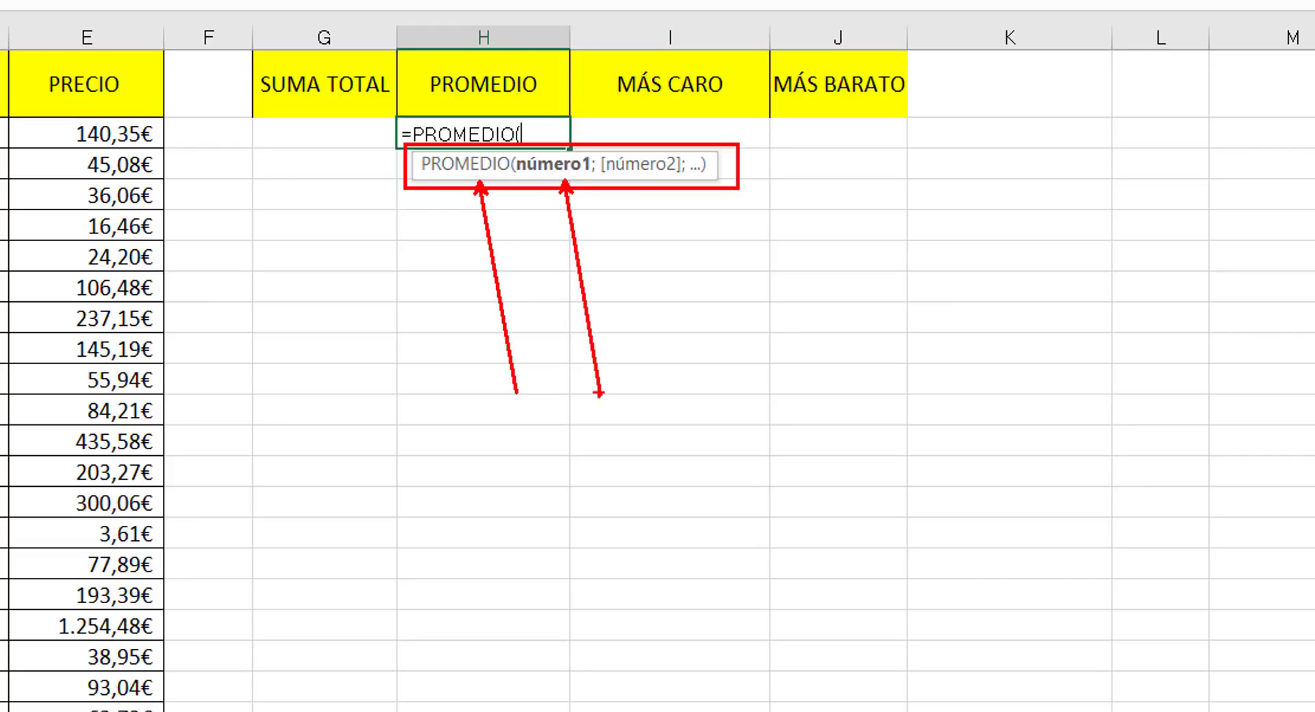
left_click_drag(585, 149, 657, 29)
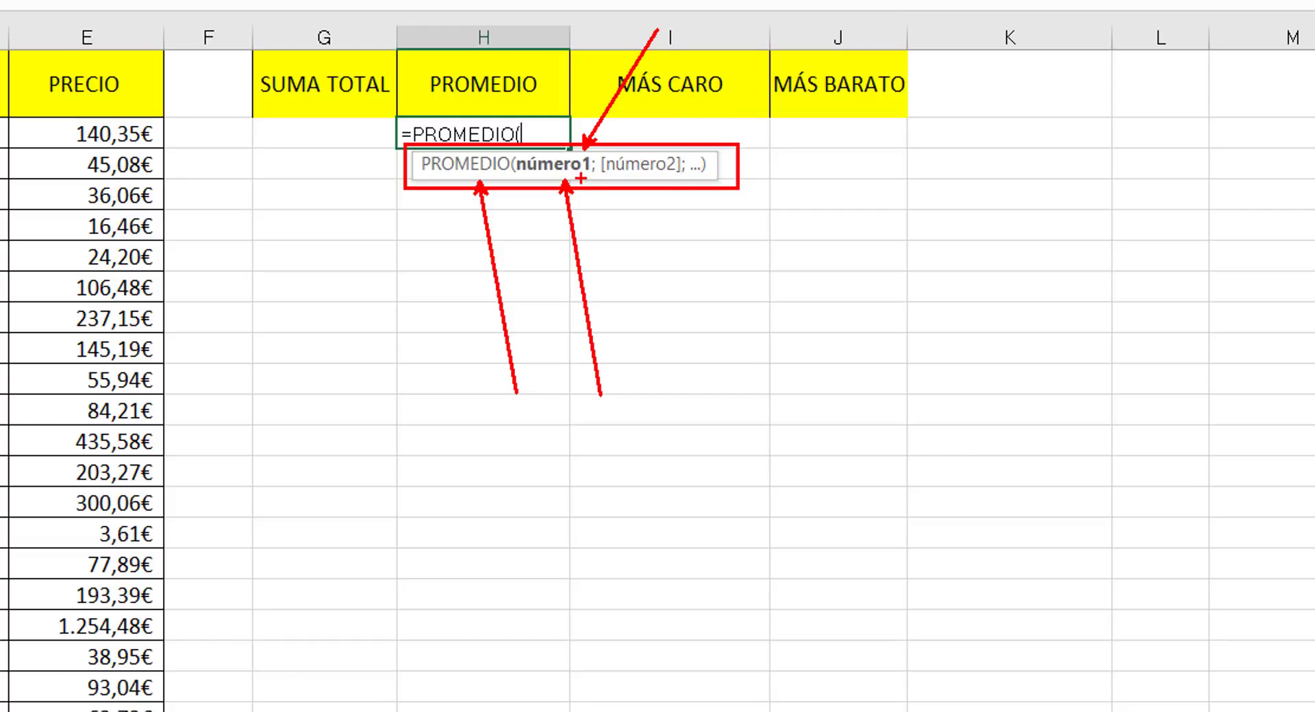
key("Escape")
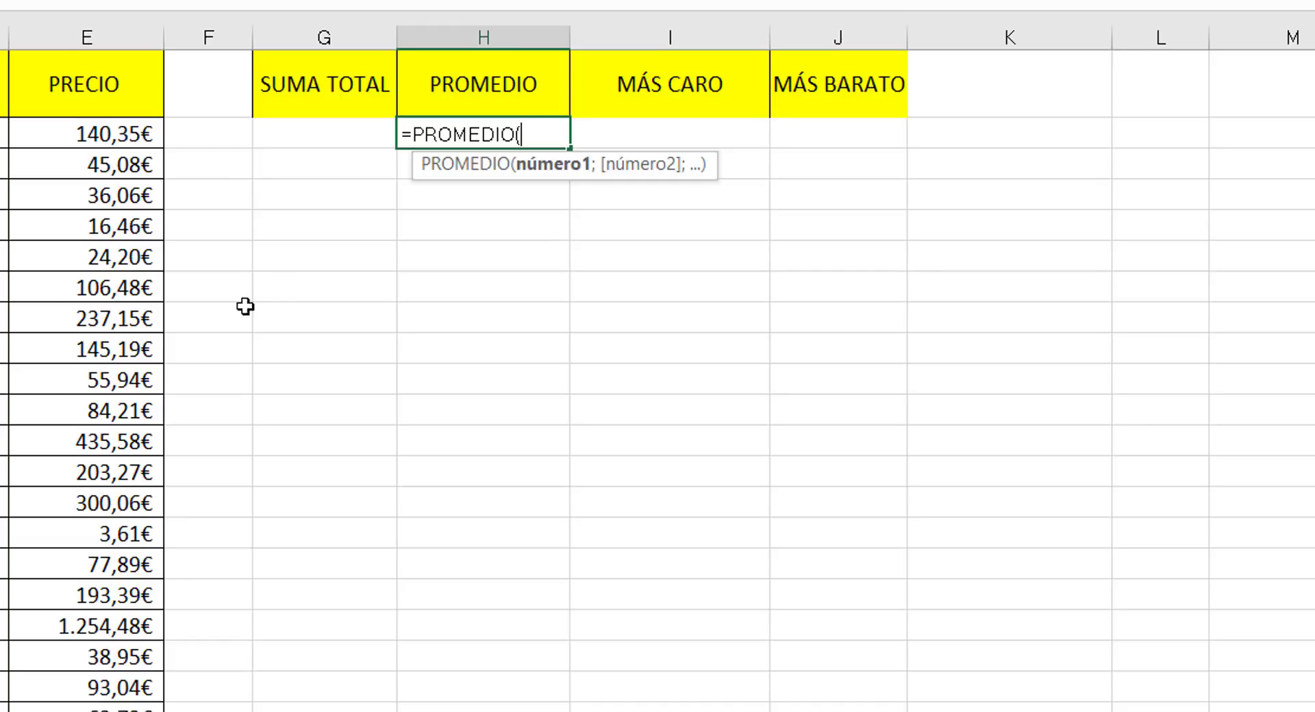
Step: Enter the price ranges E2:E6 and E16:E24 as the first two PROMEDIO arguments, separated by a semicolon
left_click_drag(50, 135, 53, 259)
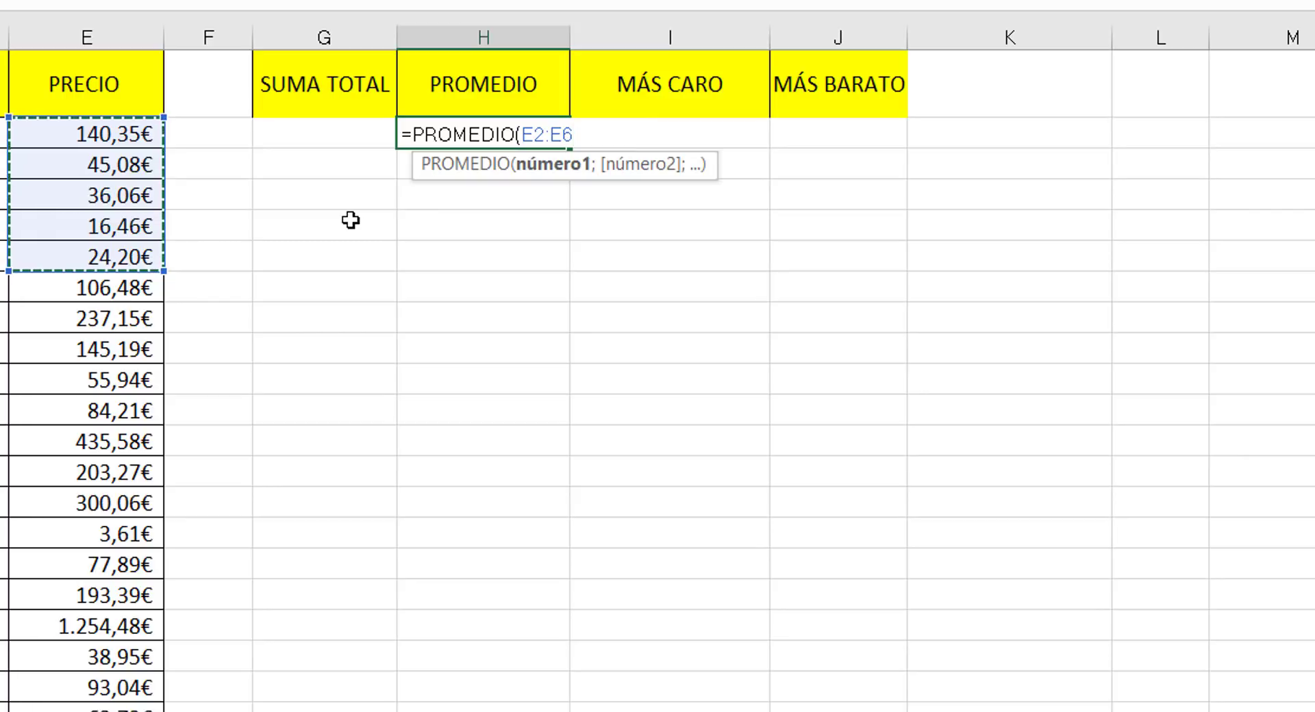
type(";")
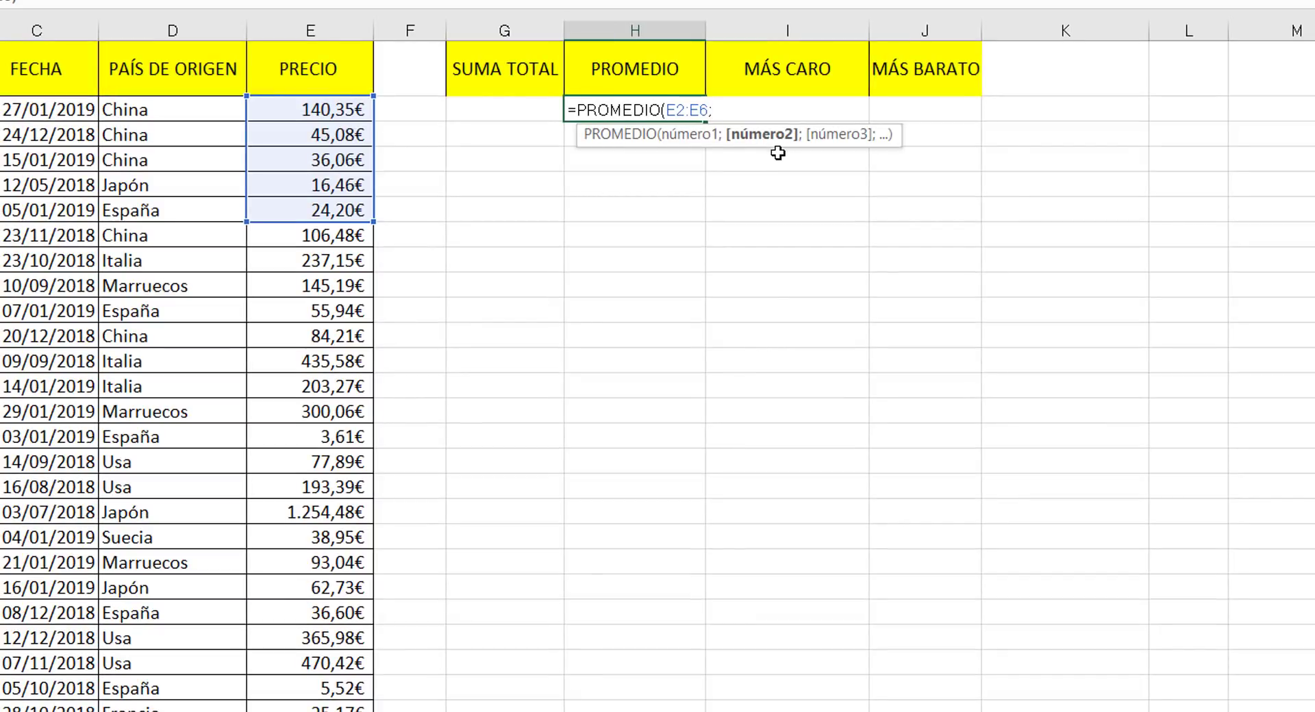
left_click_drag(308, 470, 353, 661)
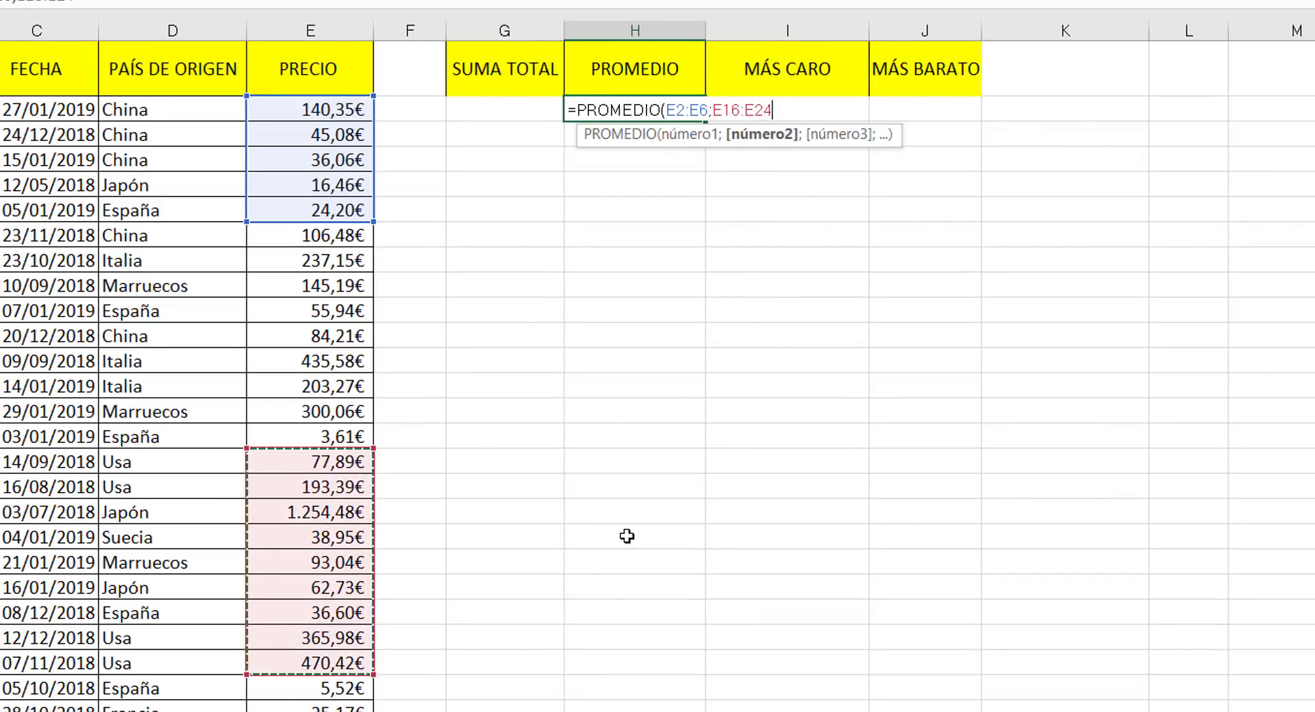
type(";")
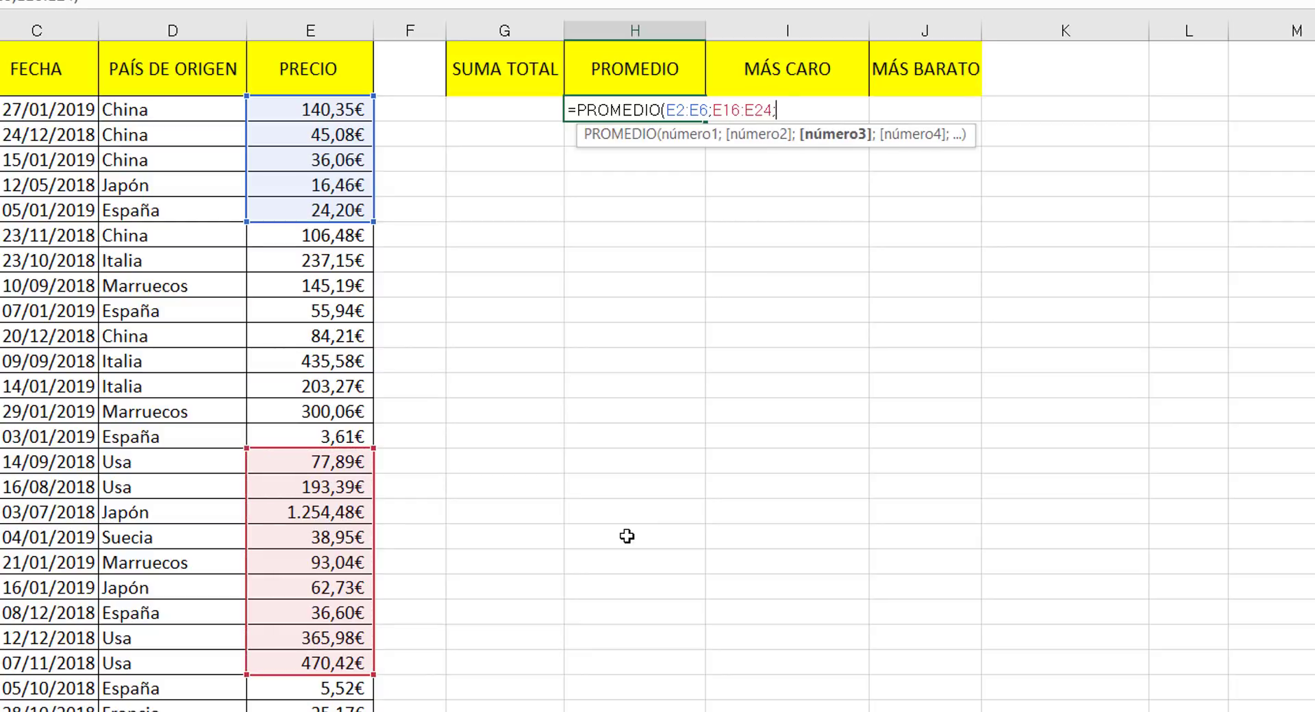
key("BackSpace")
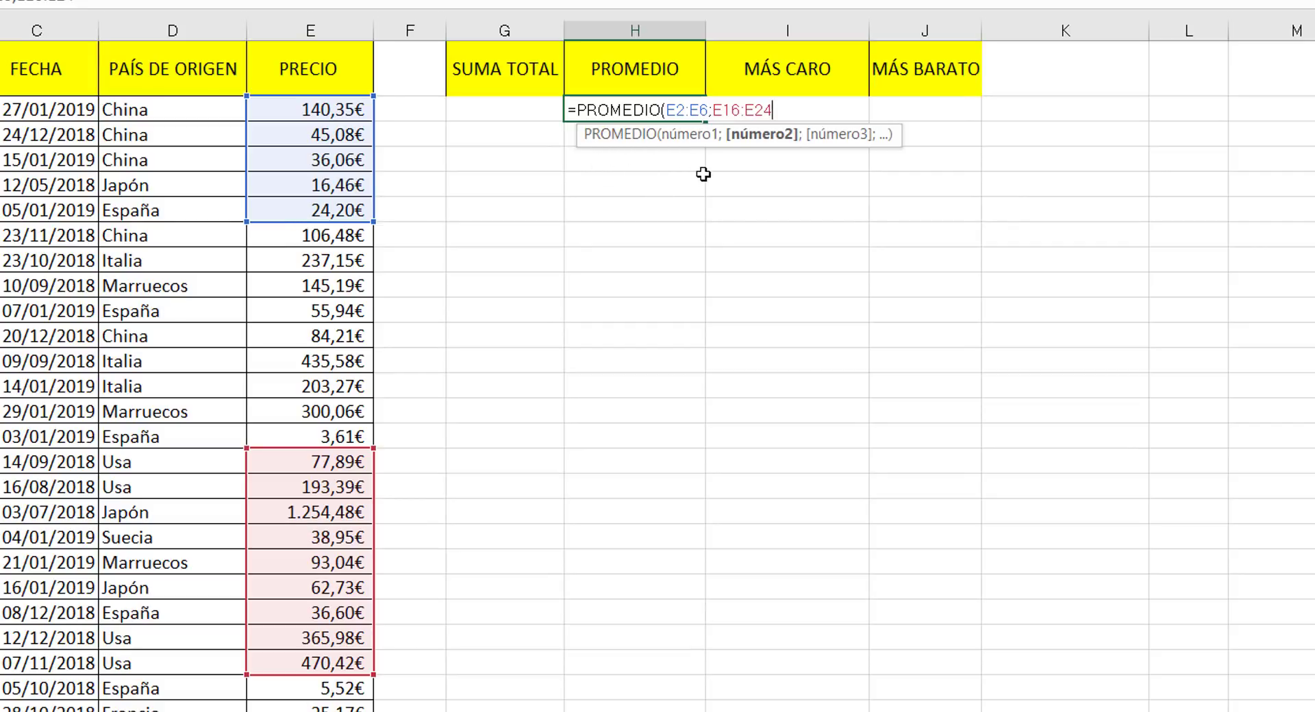
Step: Open the PROMEDIO help article from the formula's syntax hint, view its example formulas, and return to the sheet
left_click(606, 138)
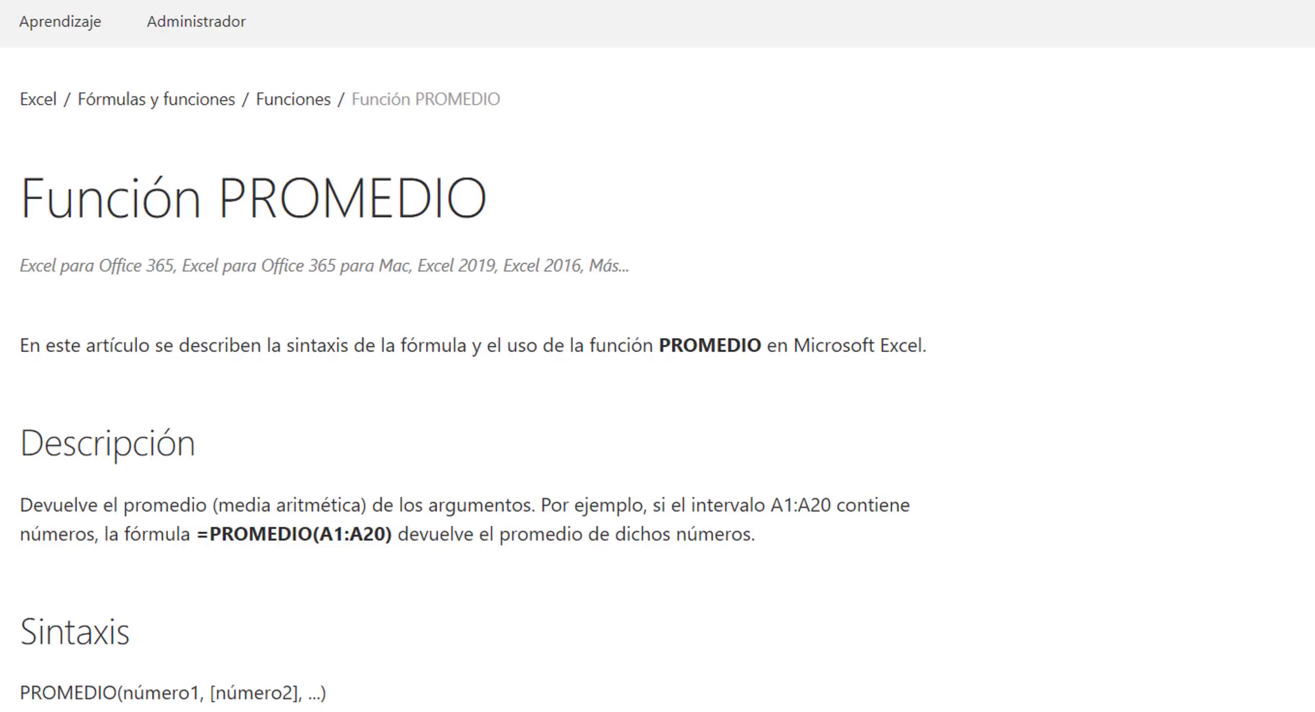
left_click_drag(1310, 130, 1309, 260)
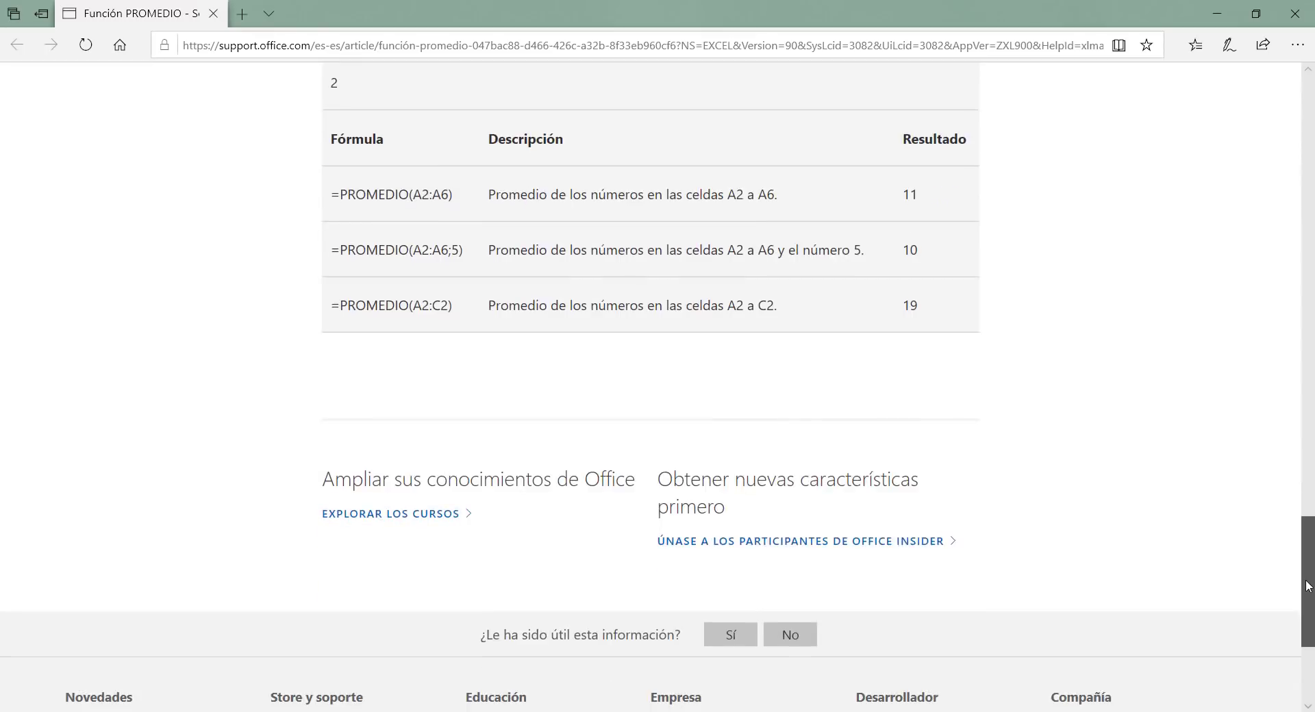
left_click(1297, 9)
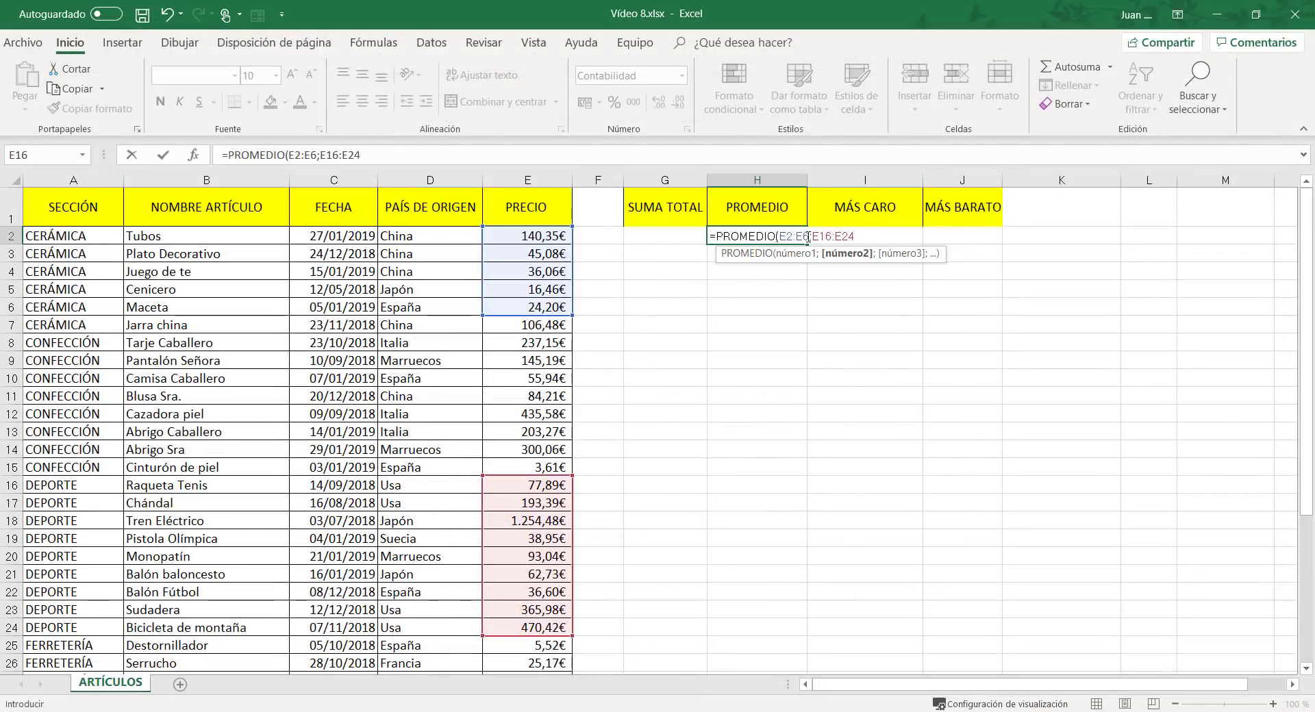
Step: Replace the PROMEDIO arguments with the ceramics, sports and toy price ranges E2:E7, E16:E24 and E33:E39
left_click_drag(855, 236, 781, 233)
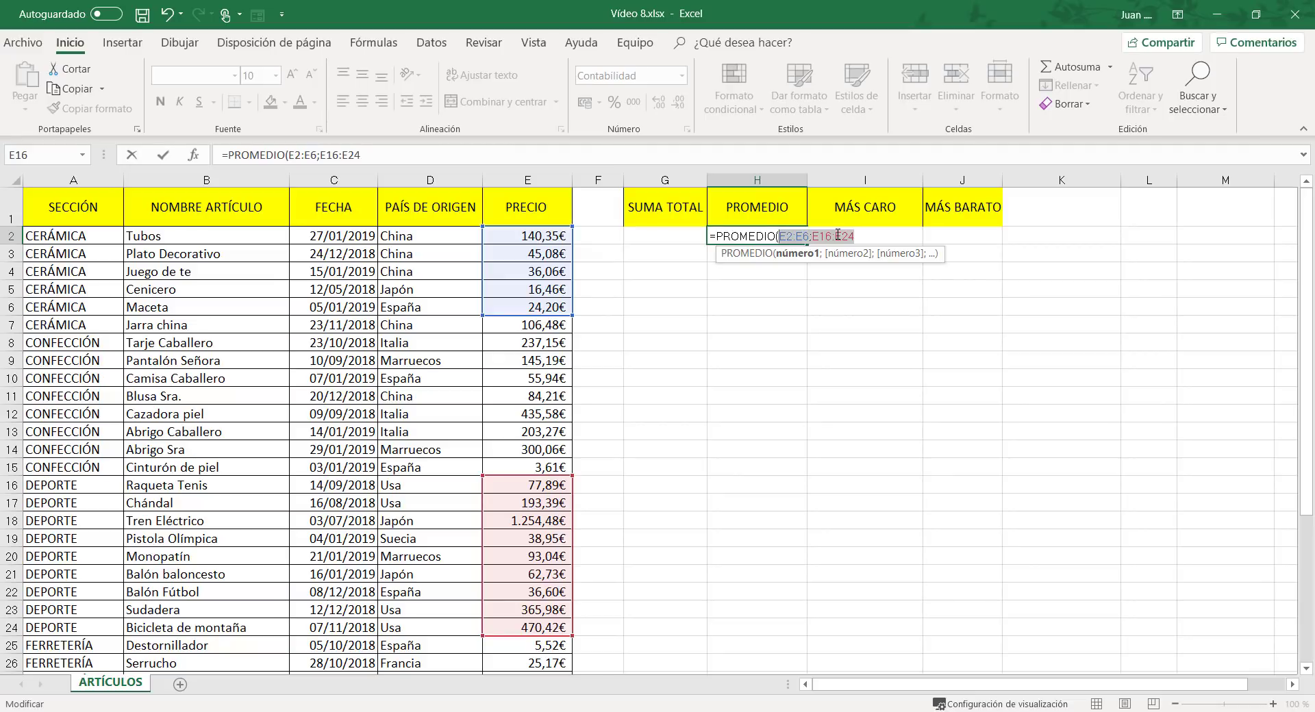
key("Delete")
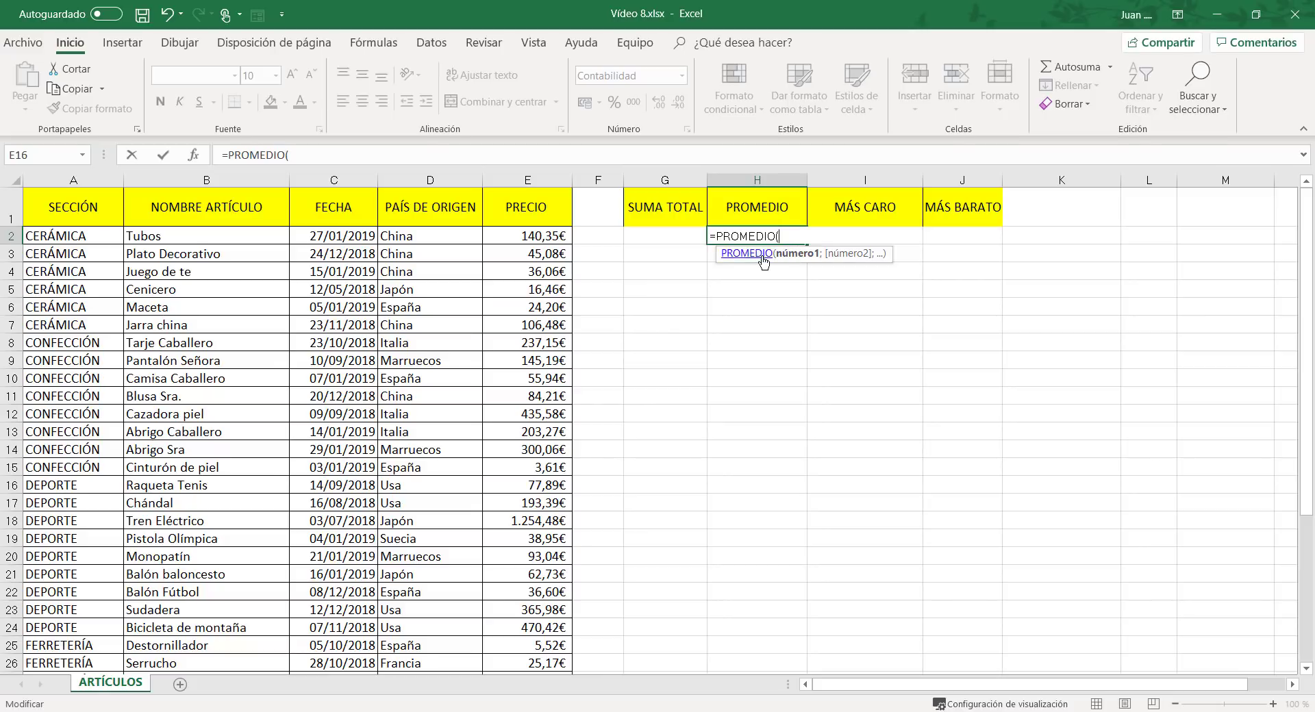
left_click_drag(546, 236, 550, 326)
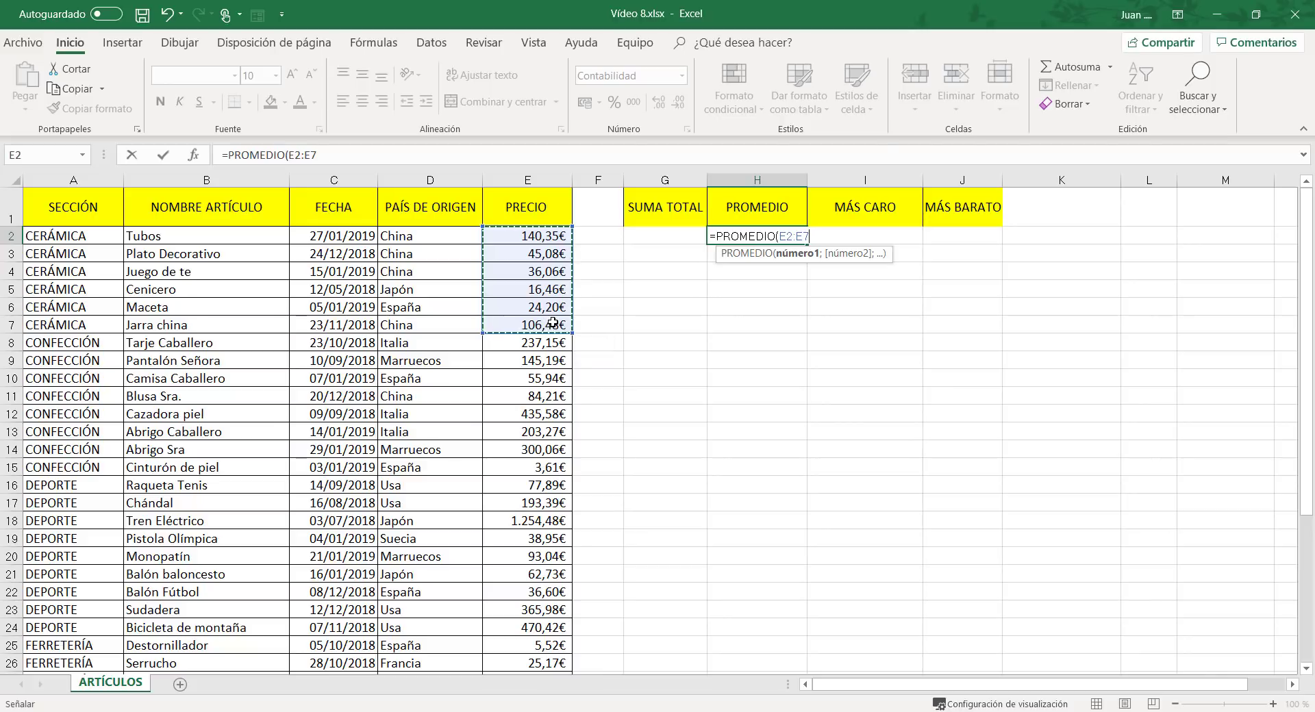
type(";")
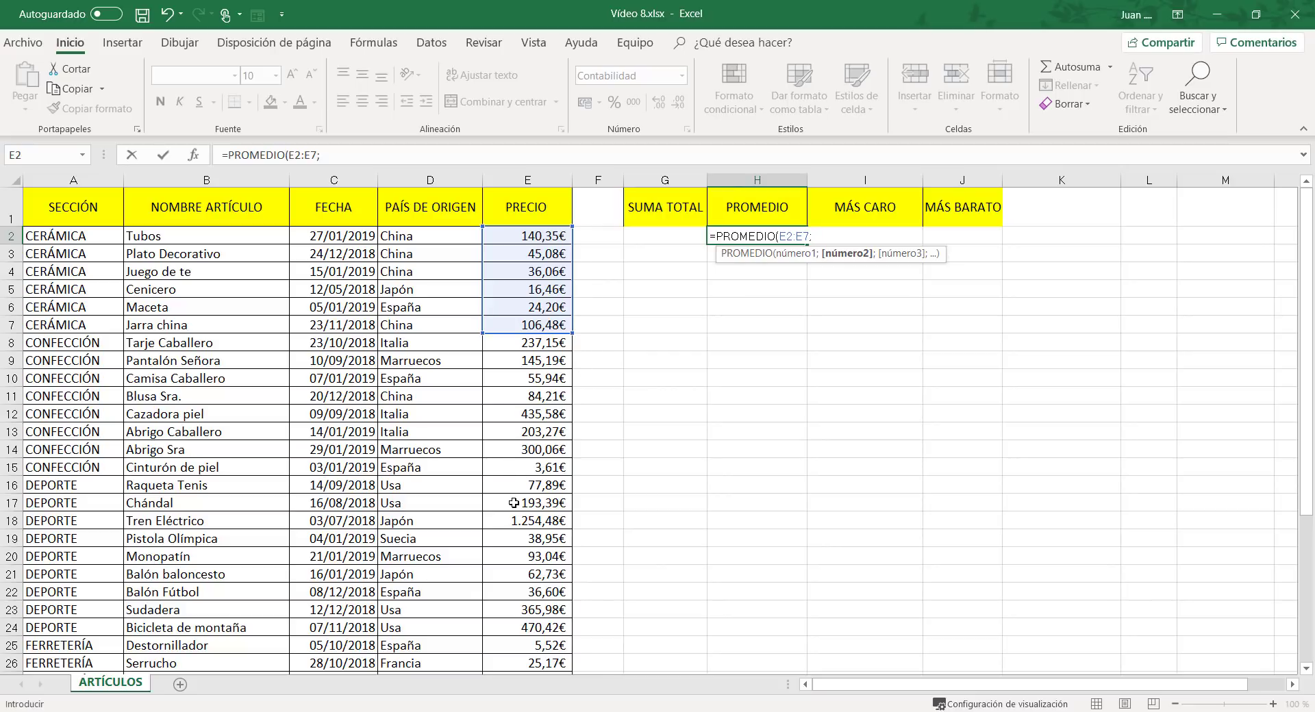
left_click_drag(514, 484, 523, 624)
type(";")
scroll(464, 516, "down", 5)
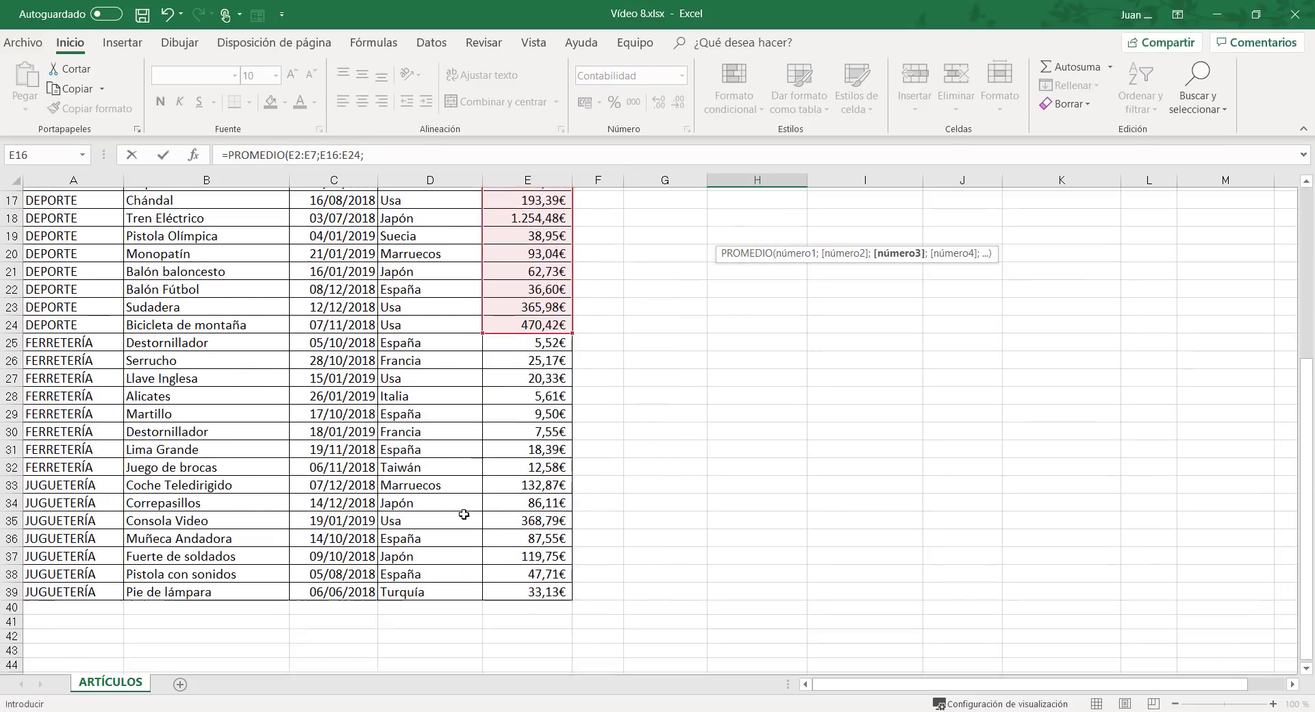
left_click_drag(510, 484, 510, 595)
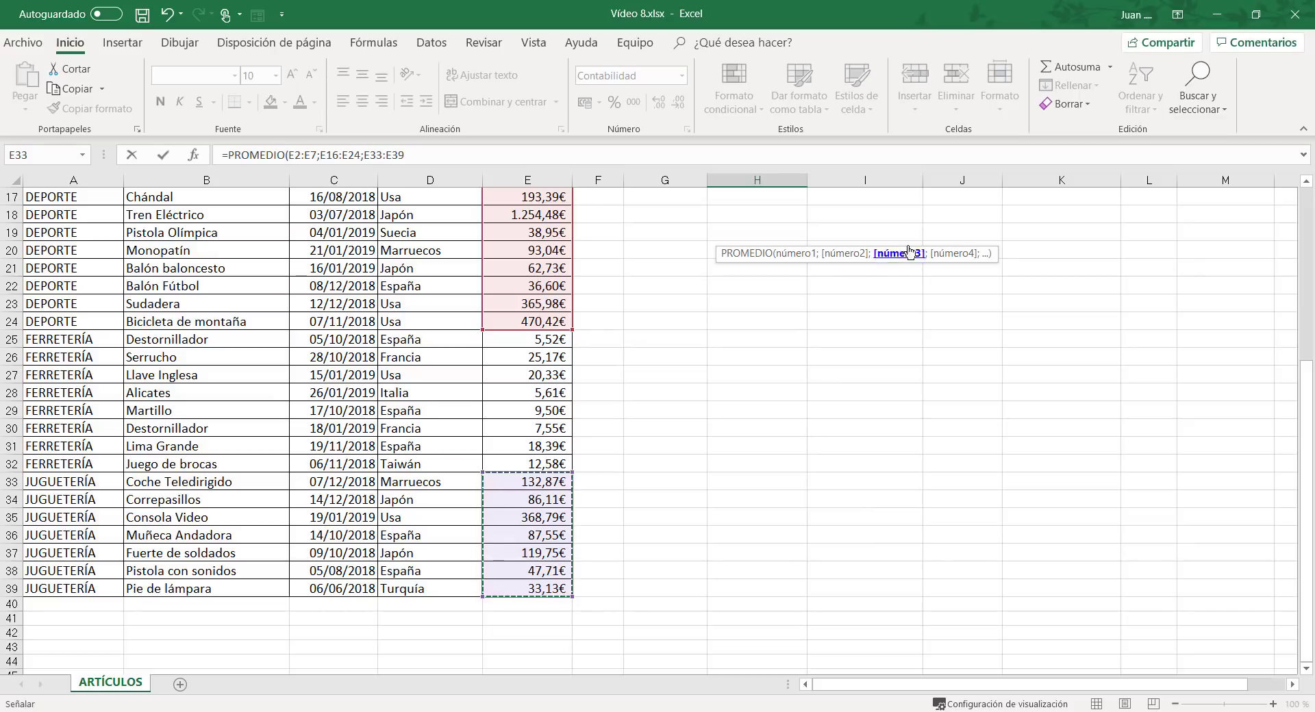
scroll(851, 351, "up", 6)
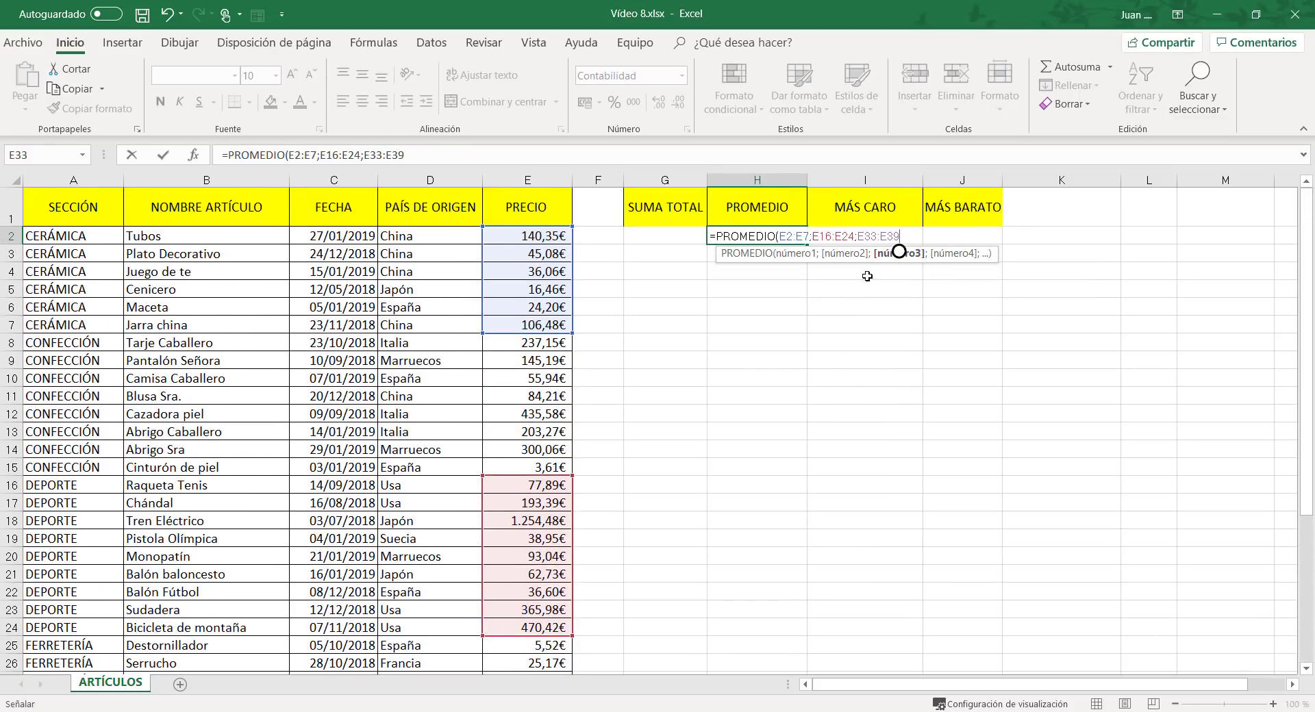
Step: Change the first argument to E8:E15 through the syntax hint, select the third argument the same way, and cancel the formula
left_click(799, 256)
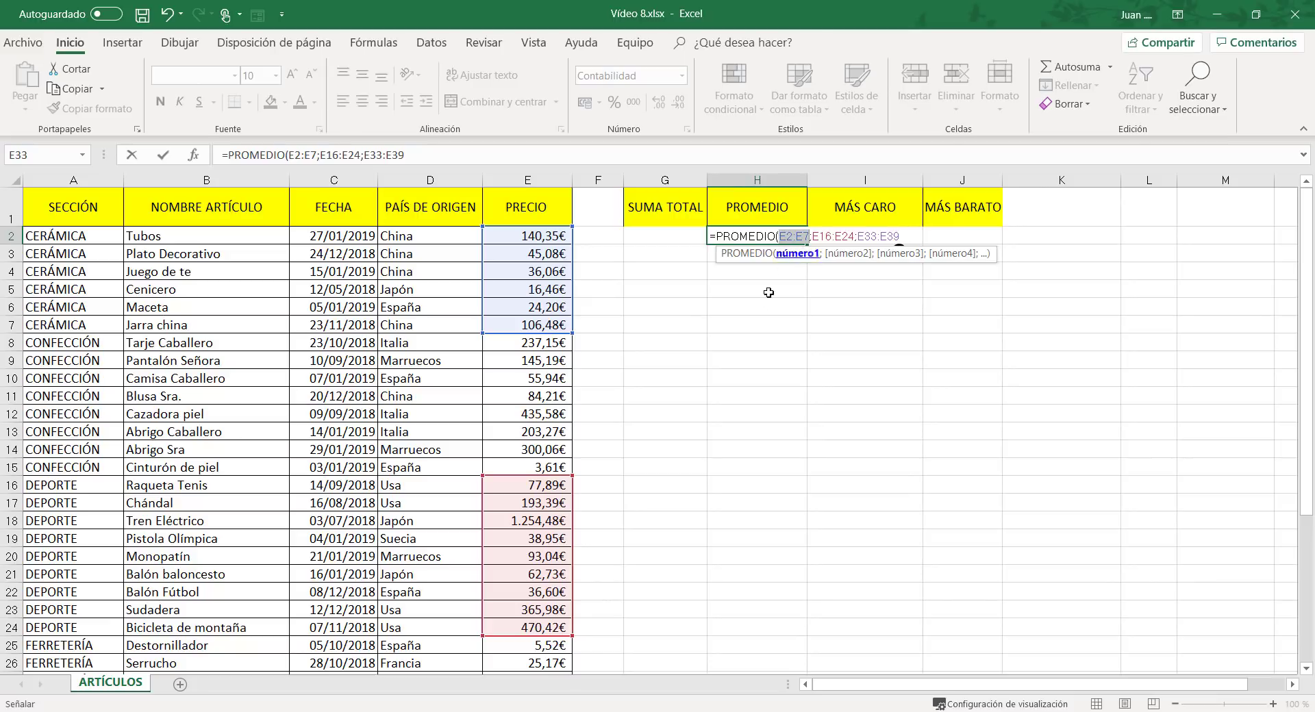
left_click_drag(552, 347, 555, 470)
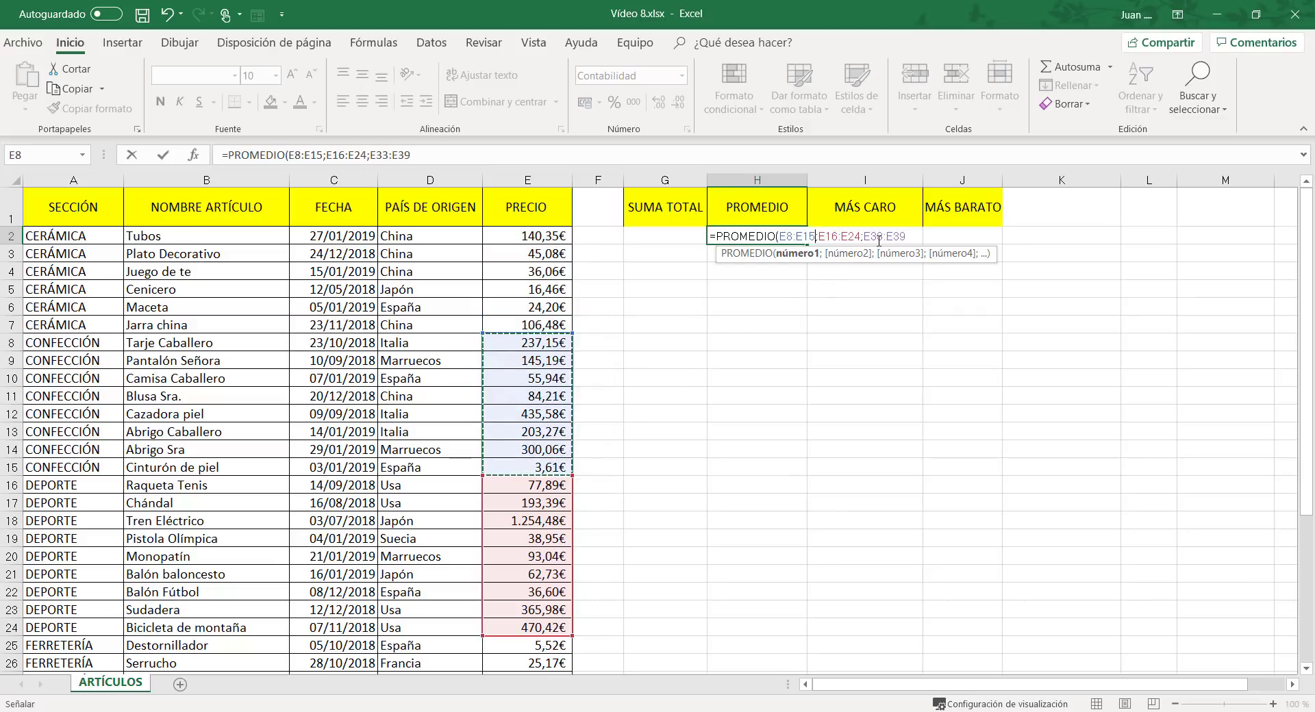
left_click(897, 255)
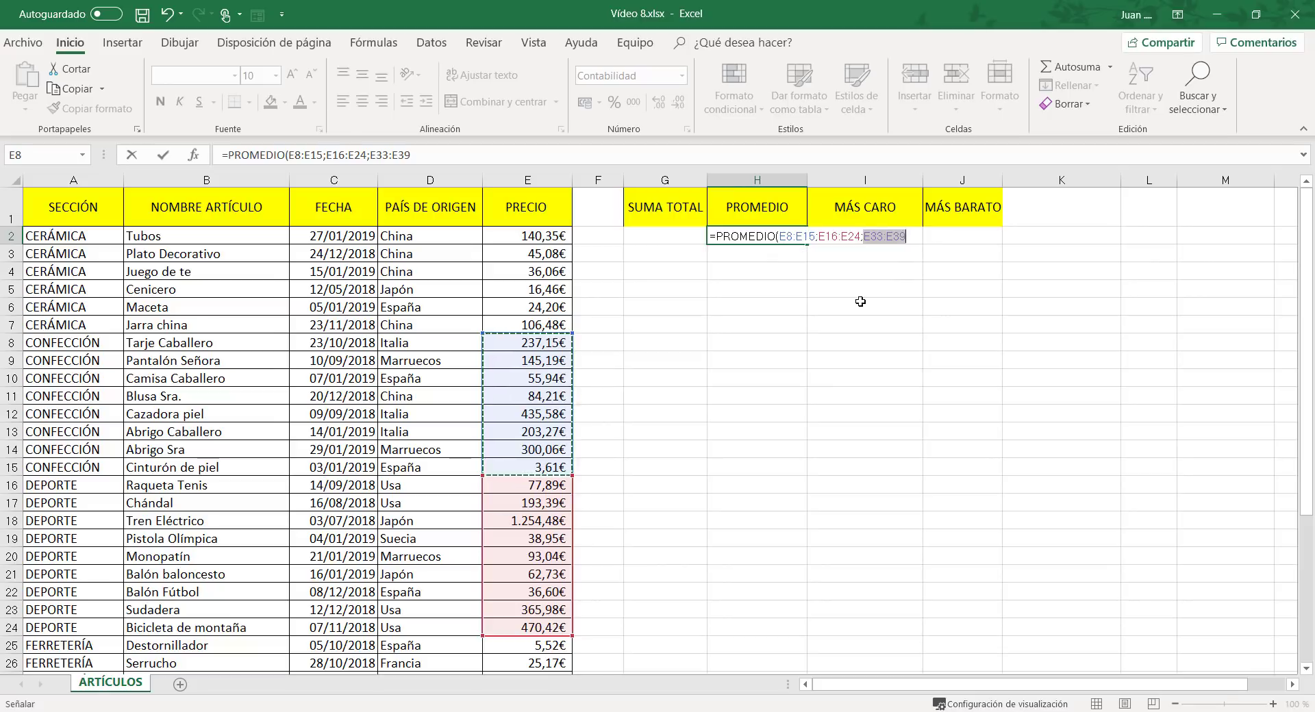
key("Escape")
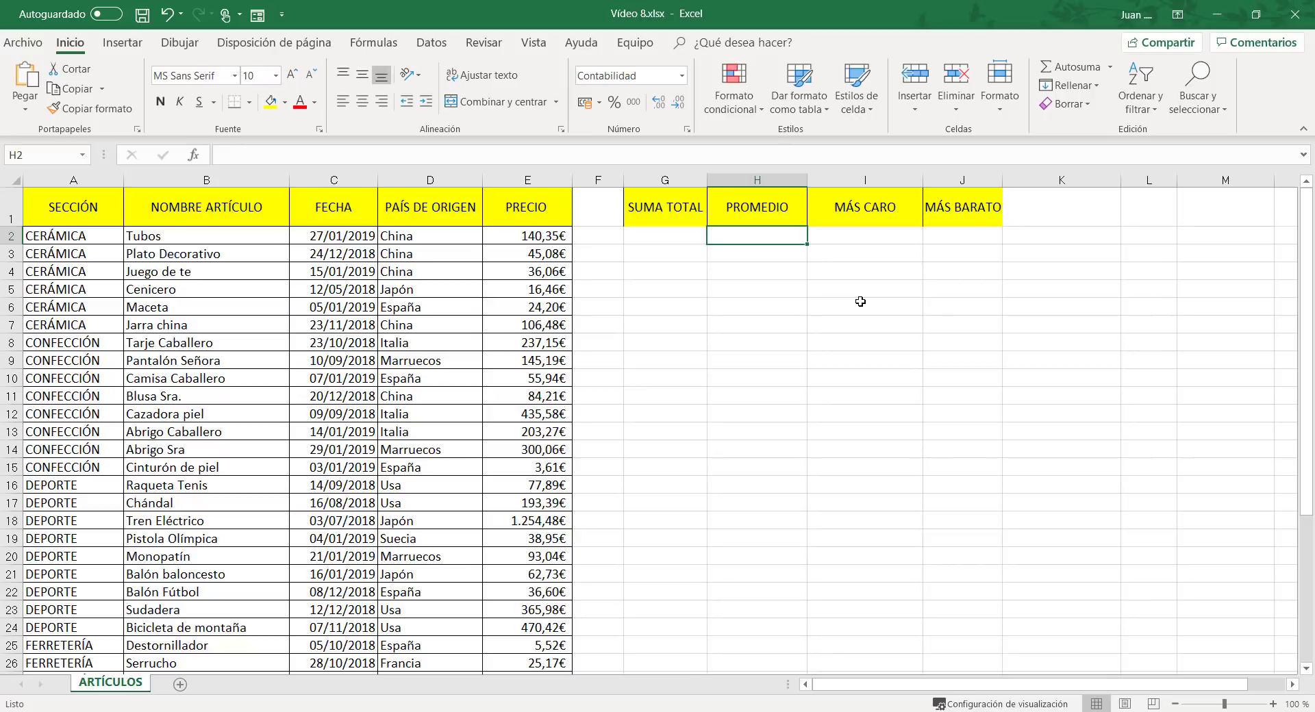